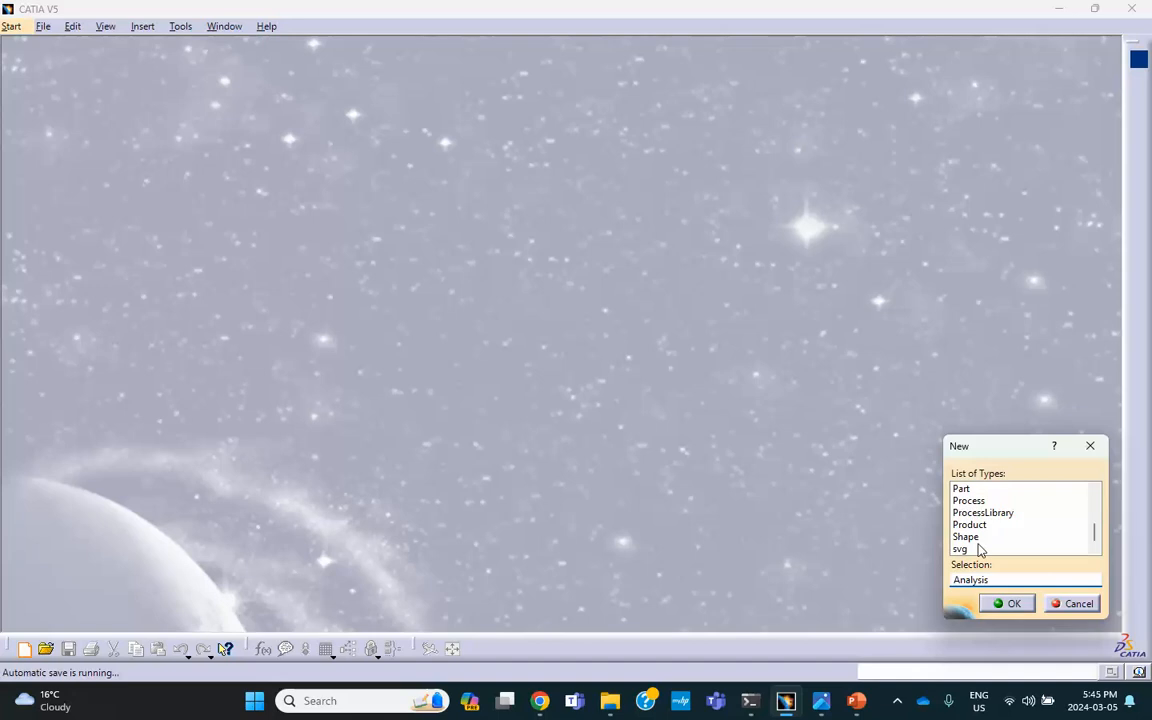
- Create a new Product document and save it as Product1 in the Catia v5 MechDes Activity JH99 W24 folder
left_click(976, 529)
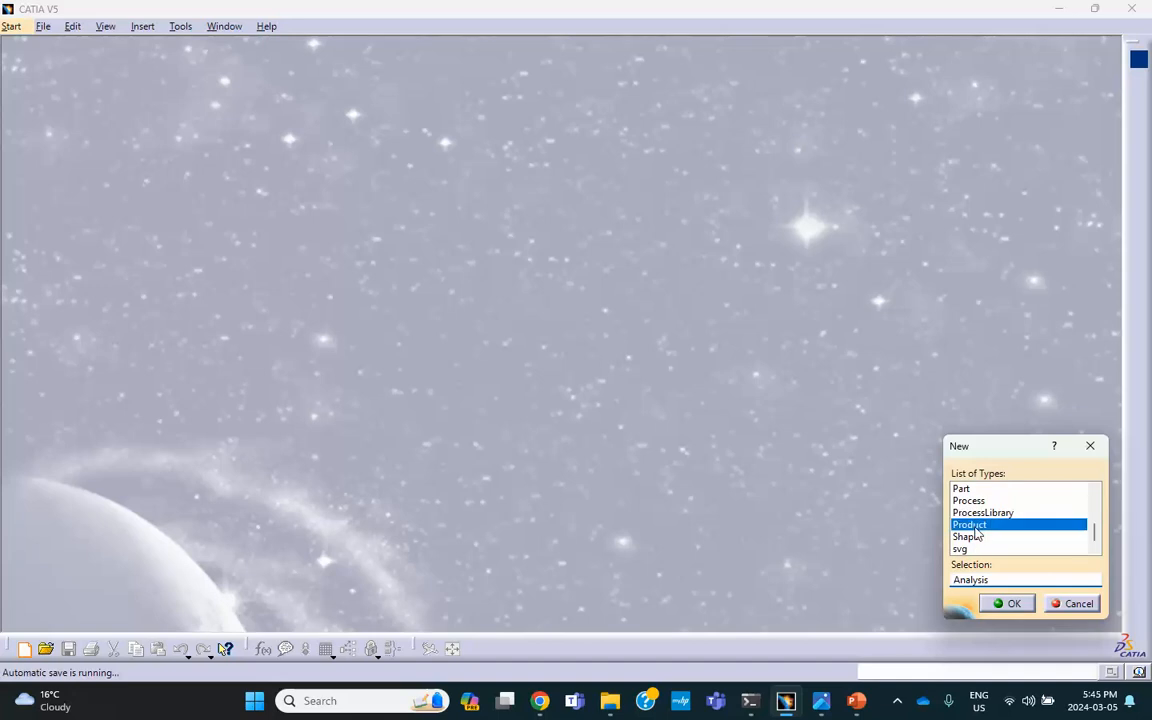
left_click(1008, 604)
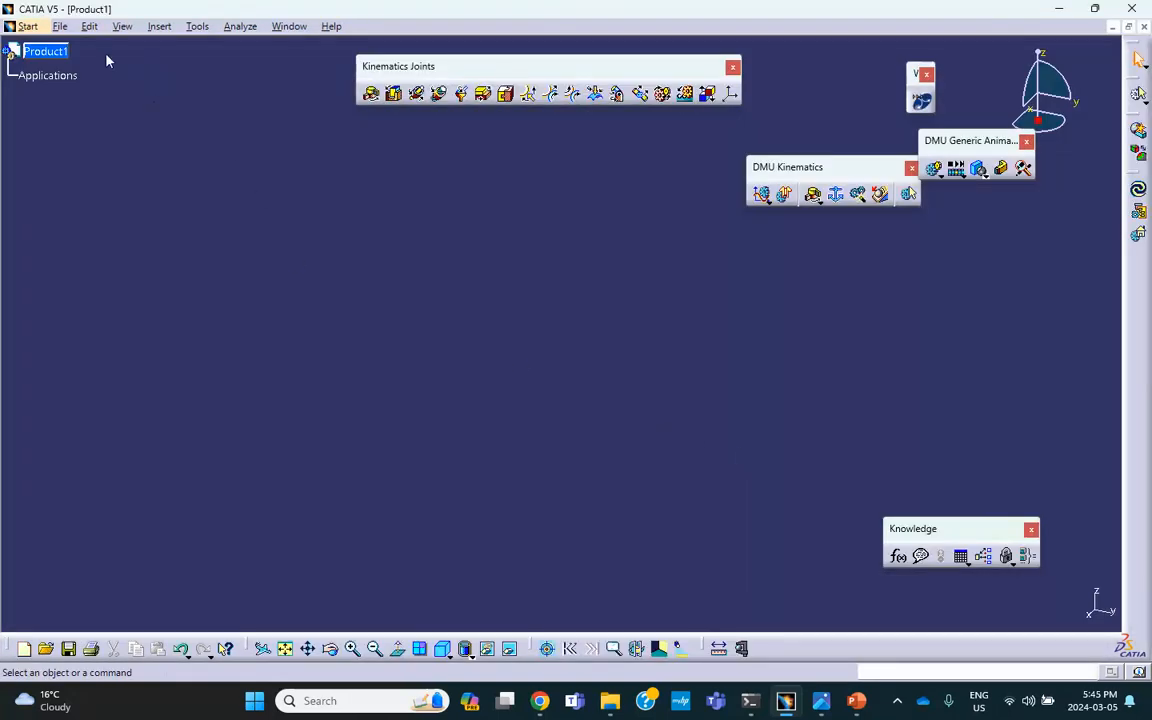
left_click(60, 27)
left_click(112, 208)
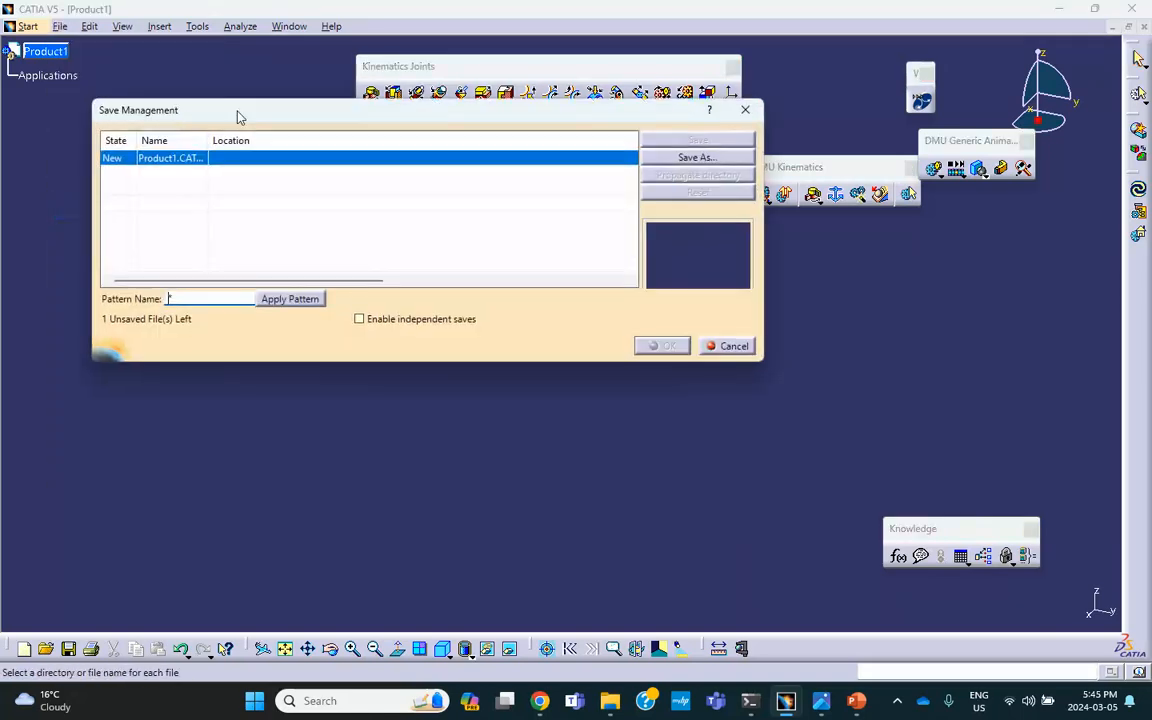
left_click(697, 157)
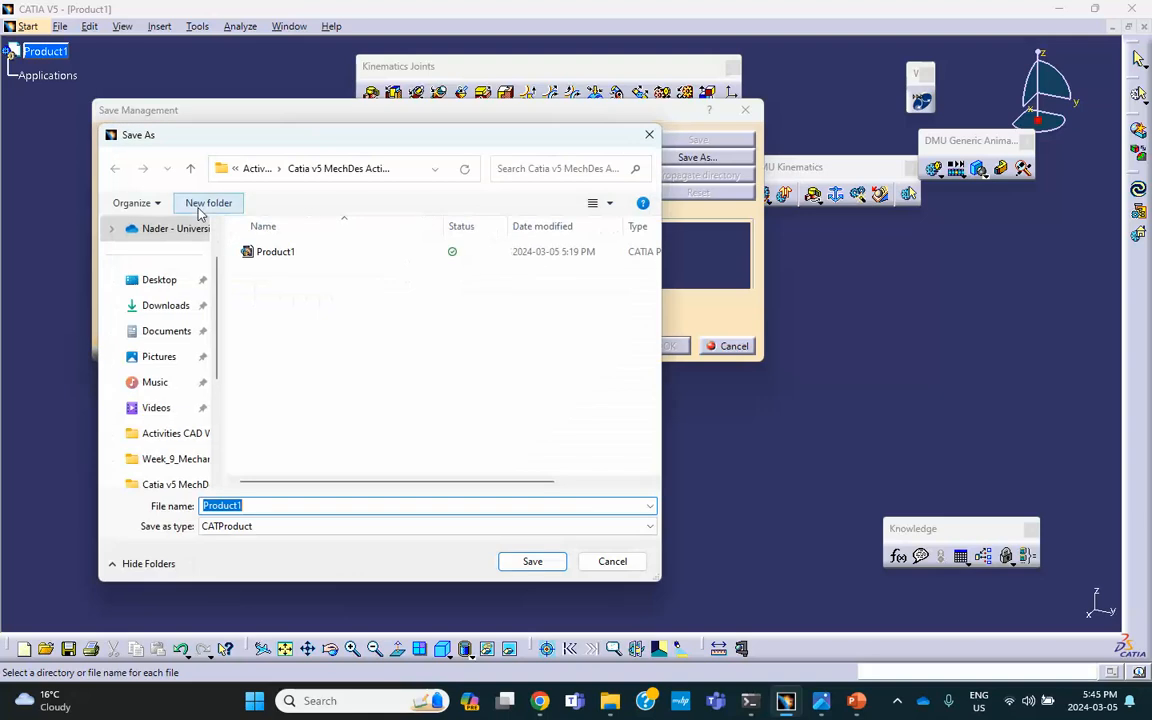
left_click(191, 169)
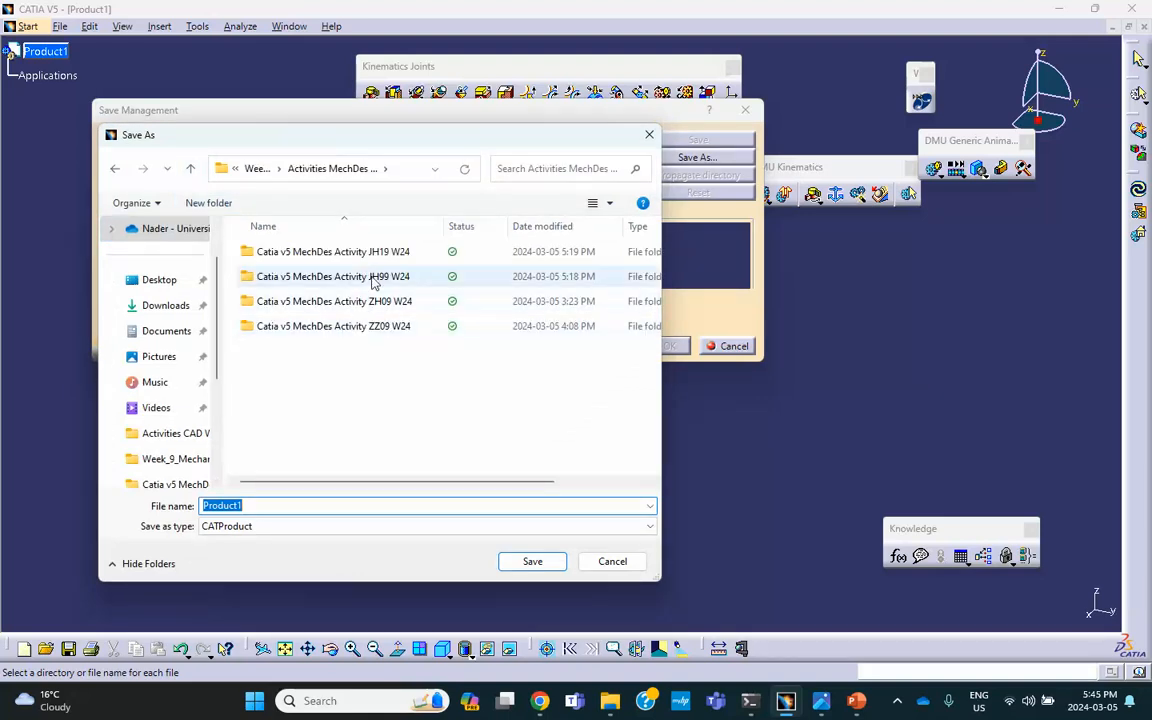
double_click(300, 276)
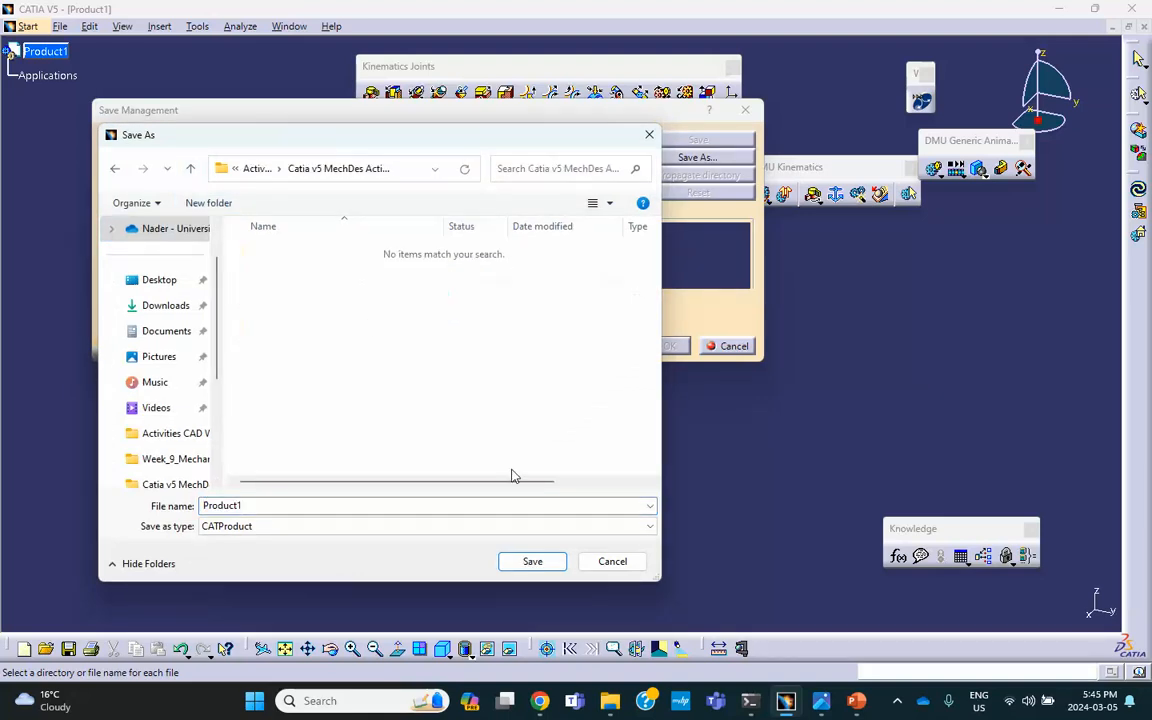
left_click(532, 562)
left_click(660, 346)
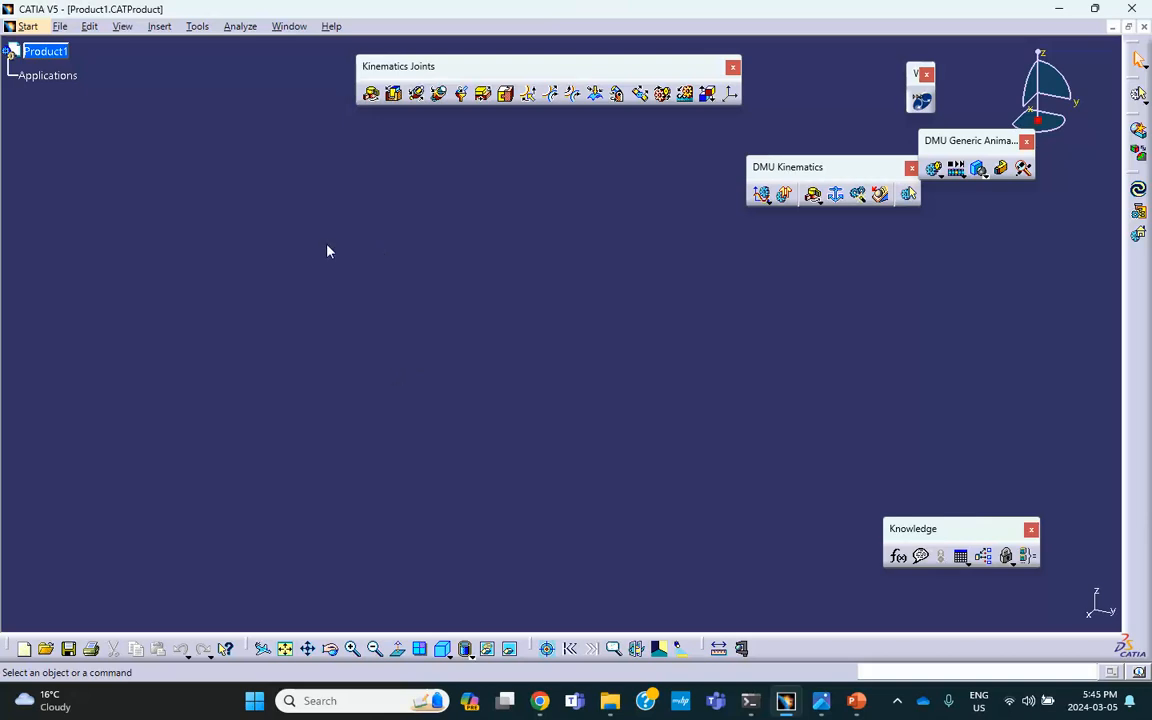
- Insert a new part into the empty Product1 assembly
left_click(158, 27)
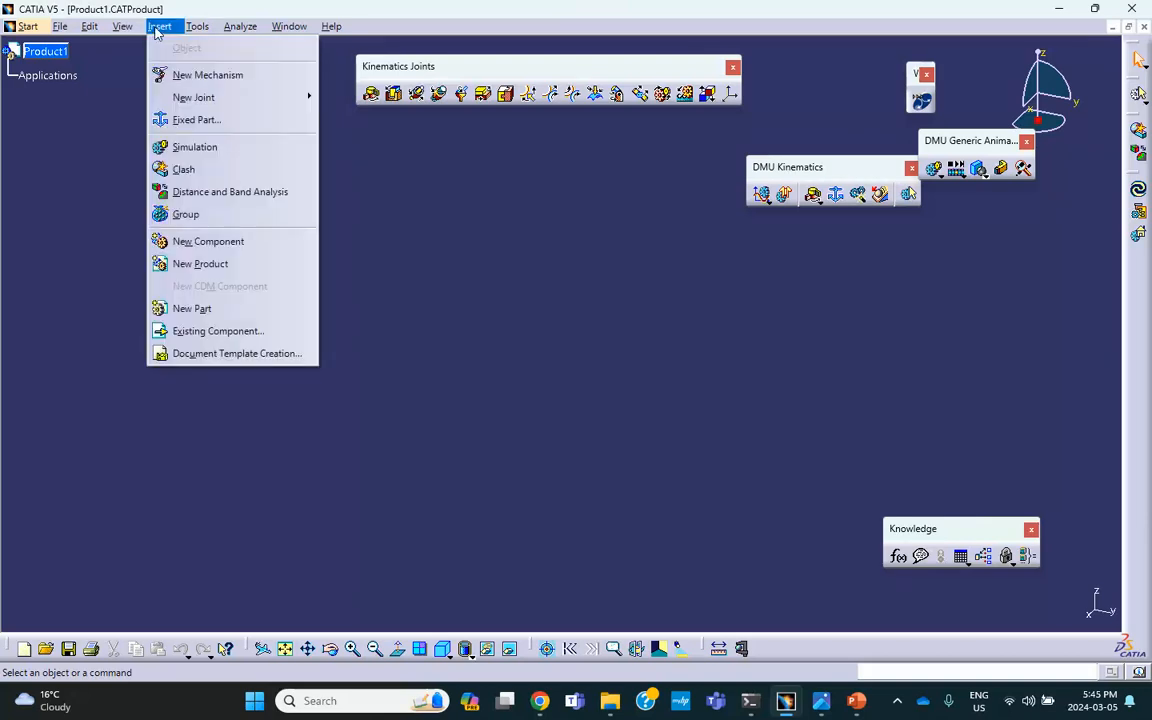
left_click(190, 309)
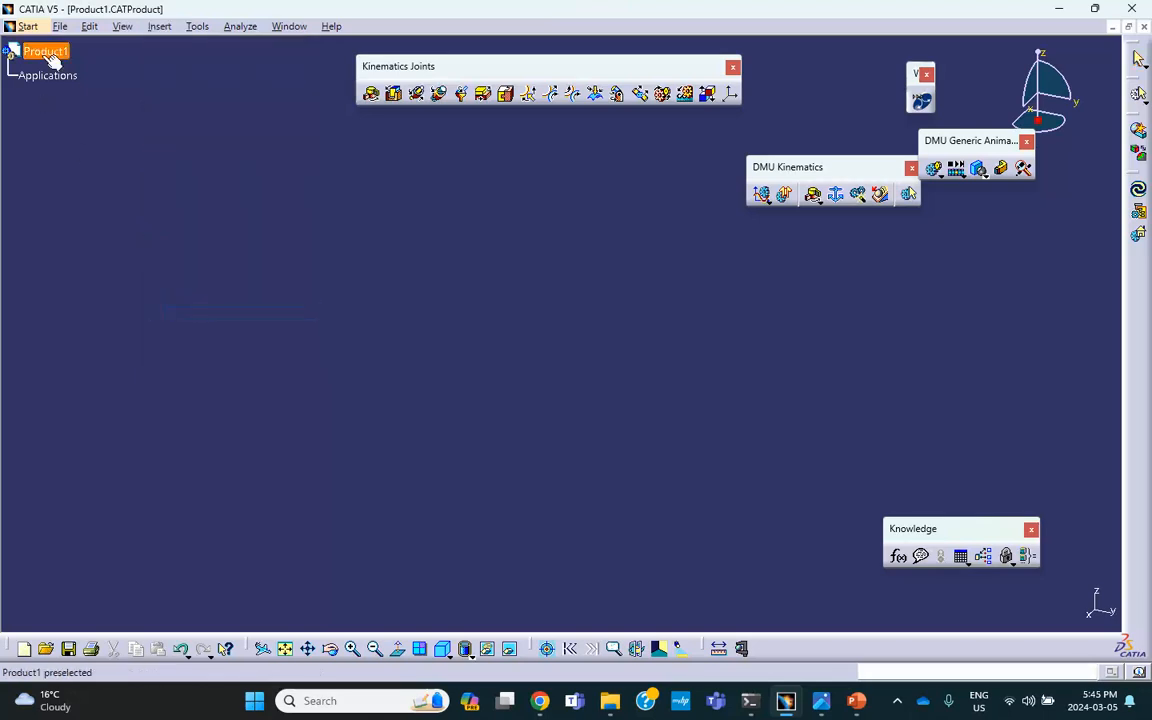
left_click(45, 51)
- Set both the part number and the instance name of the new part to track
right_click(58, 74)
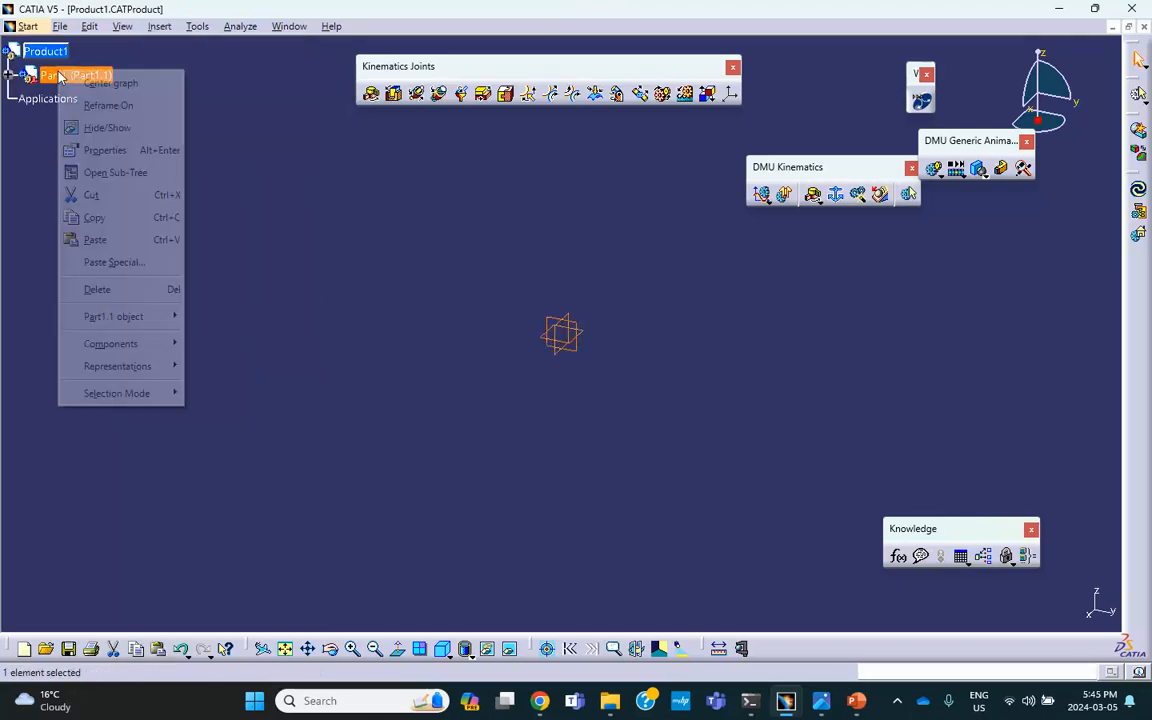
left_click(95, 150)
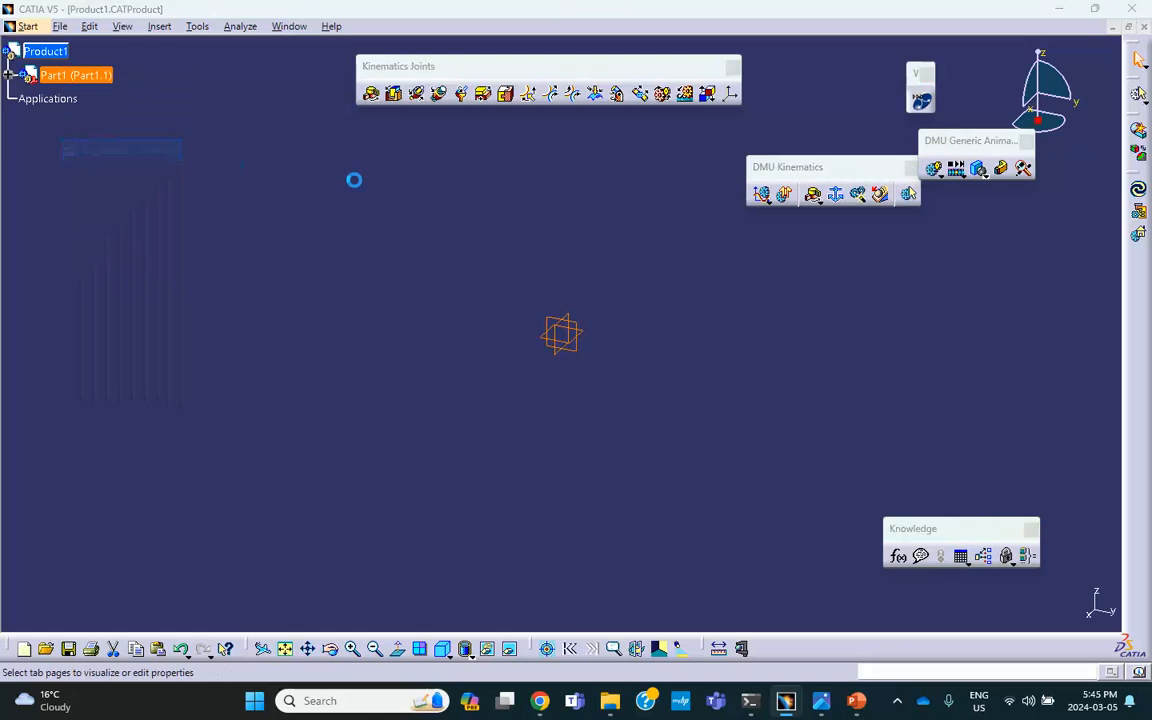
left_click_drag(833, 436, 698, 429)
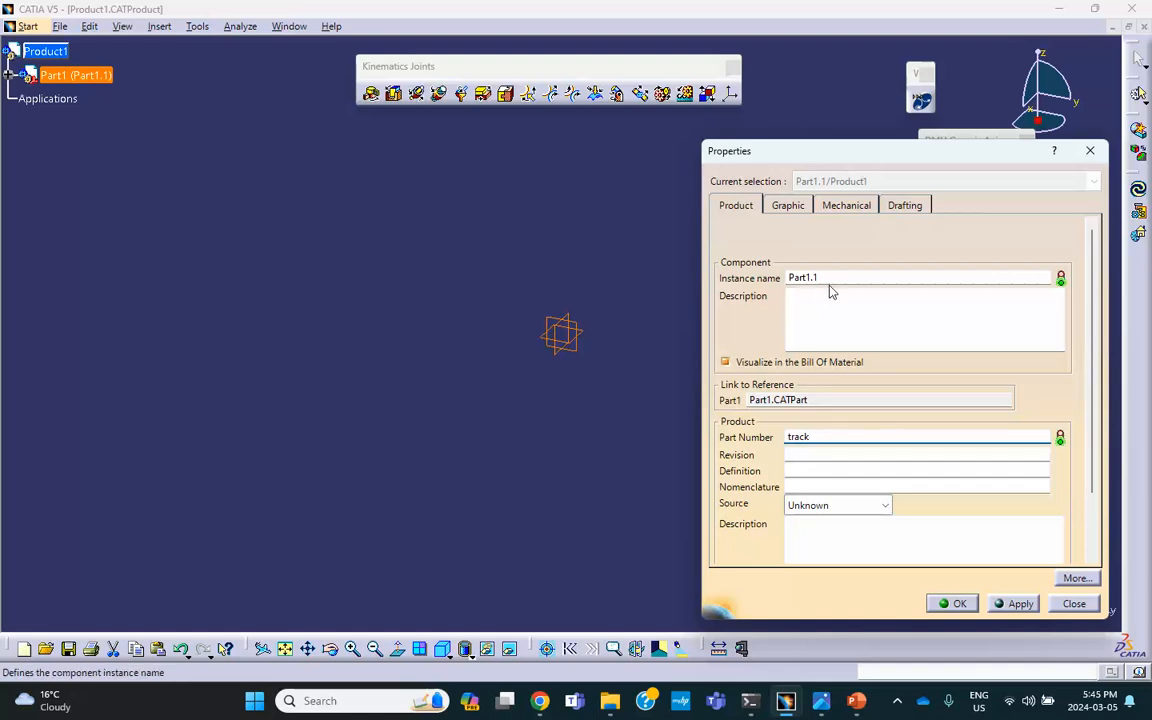
left_click_drag(826, 280, 760, 268)
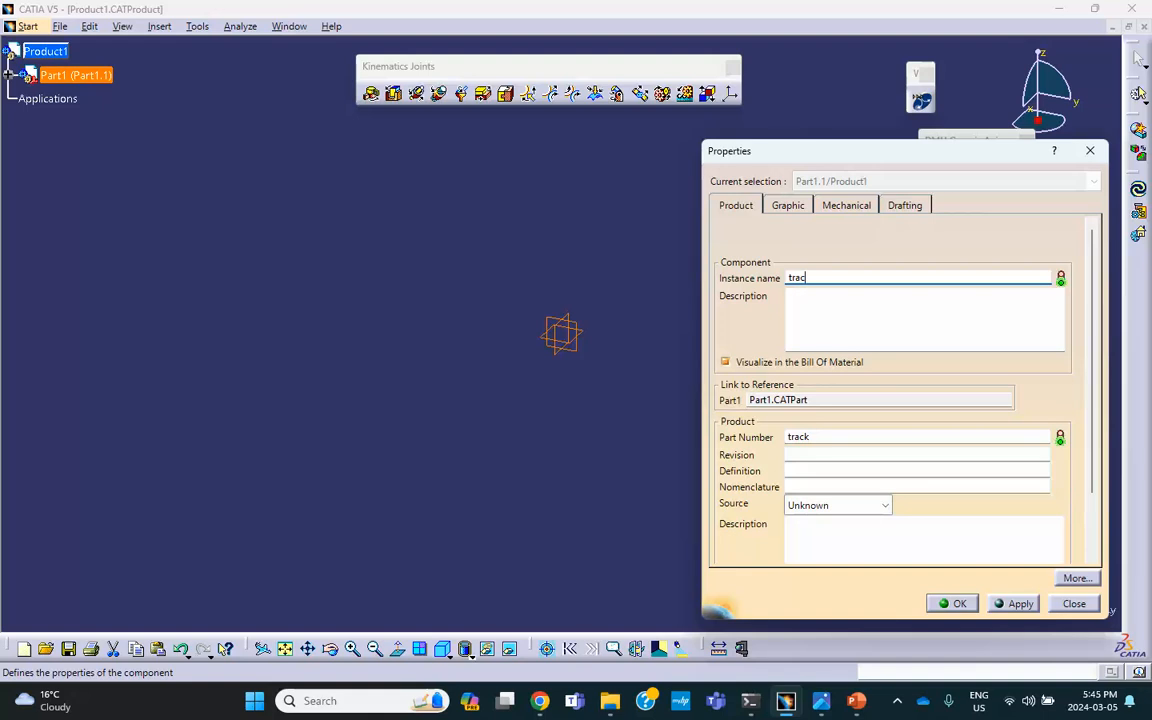
left_click(952, 603)
- In the track part, sketch a horizontal rectangle on the yz plane with one corner at the origin
left_click(9, 75)
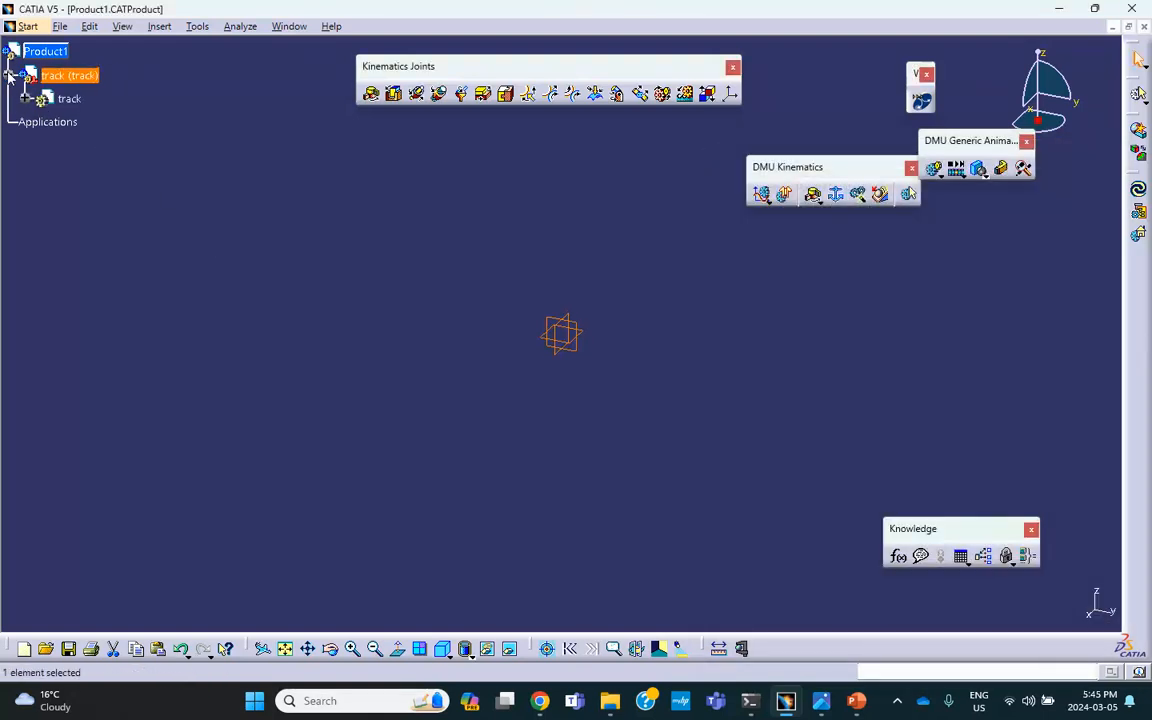
left_click(66, 98)
double_click(66, 98)
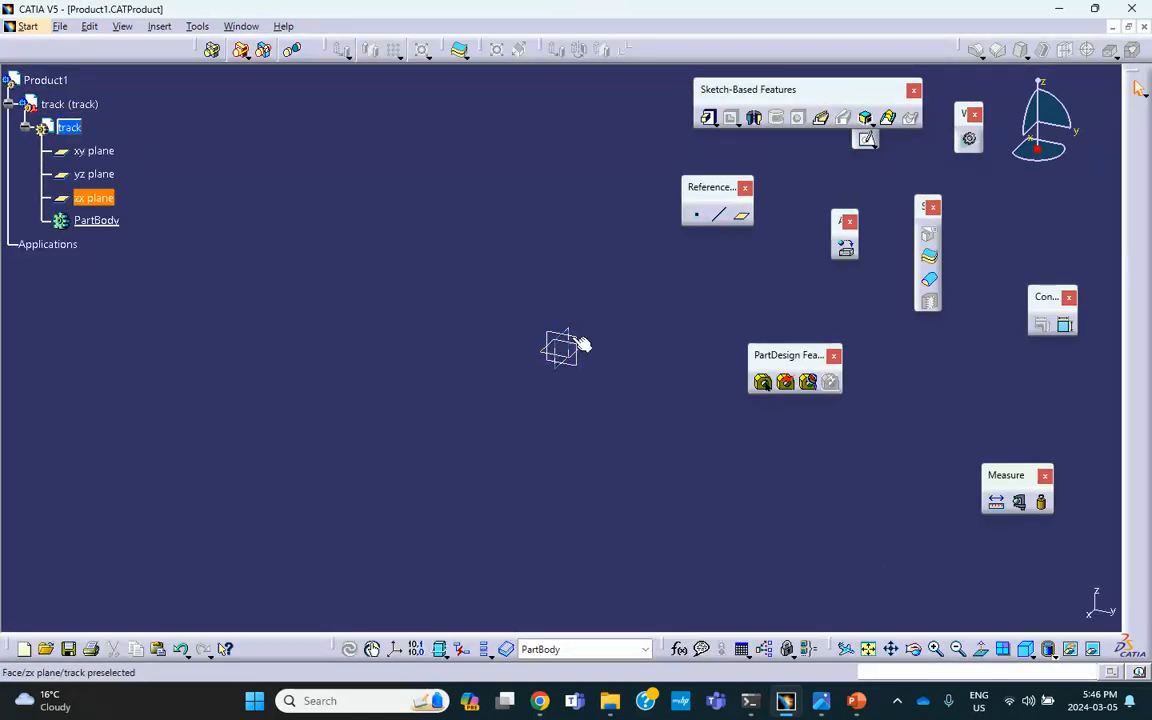
left_click(576, 340)
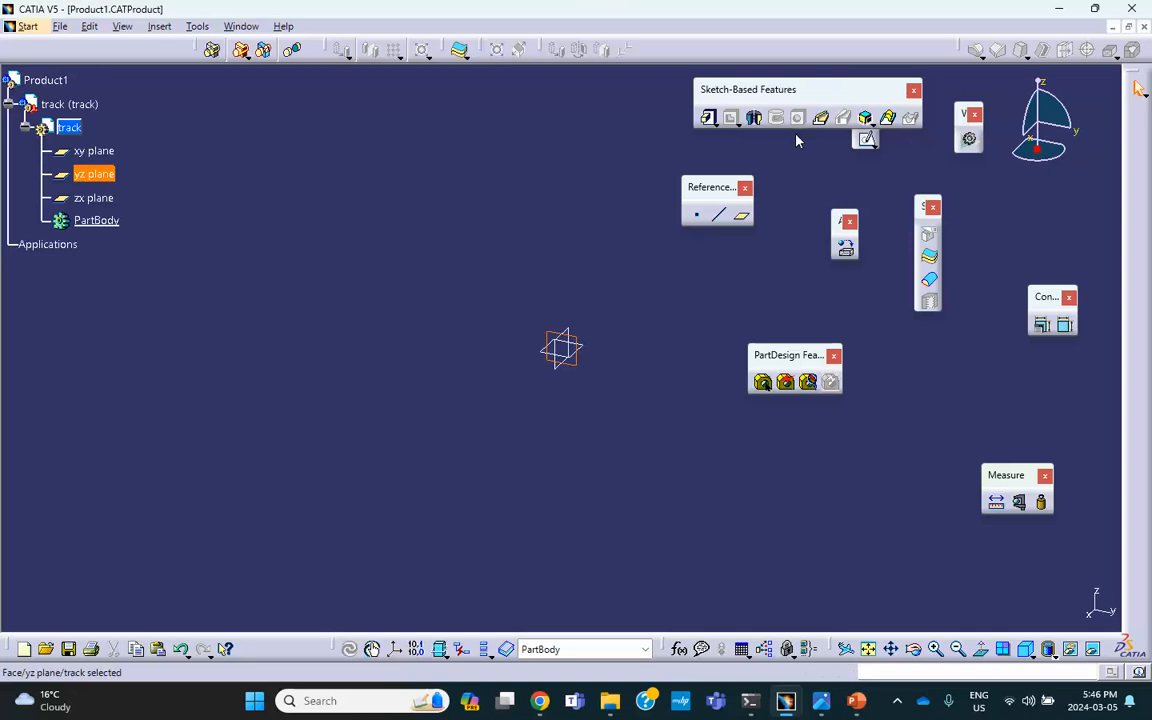
left_click(866, 139)
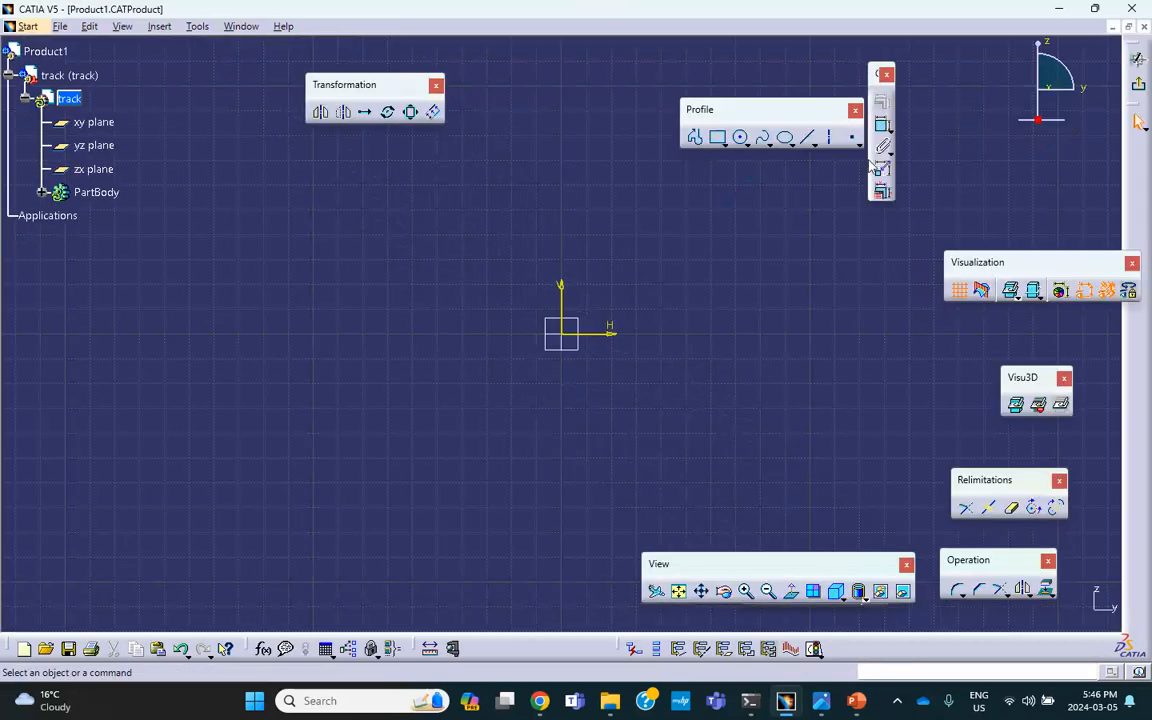
left_click(724, 145)
left_click(745, 159)
left_click(569, 334)
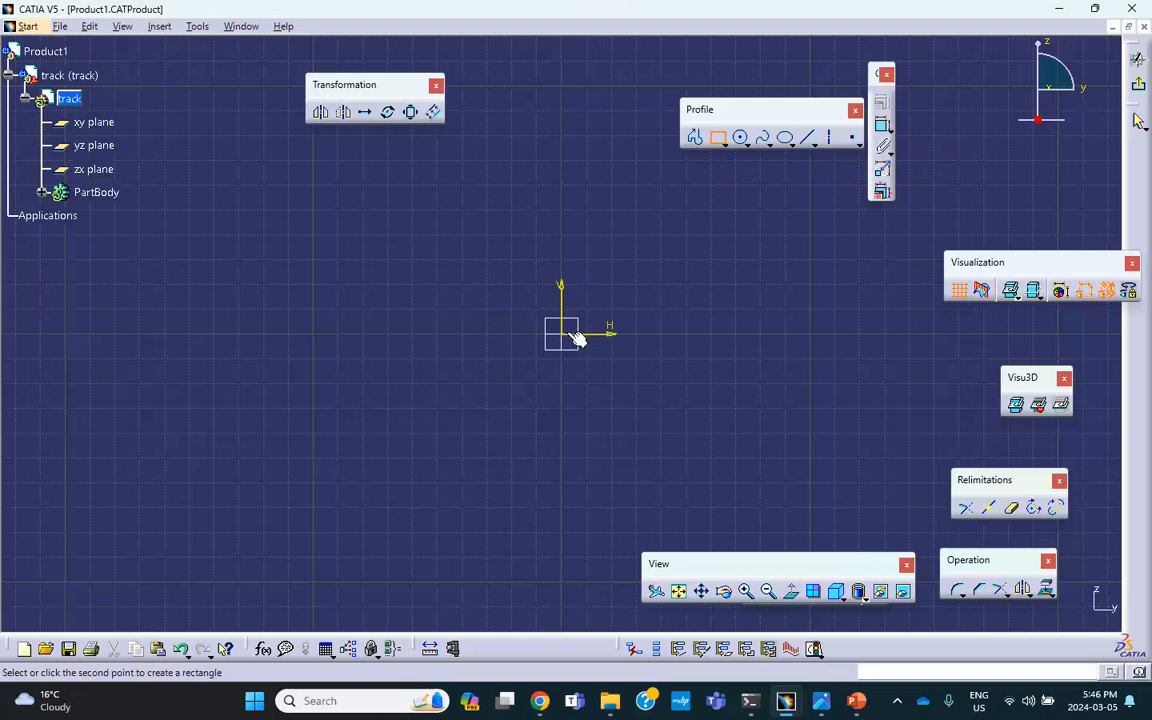
left_click(635, 296)
left_click(1136, 80)
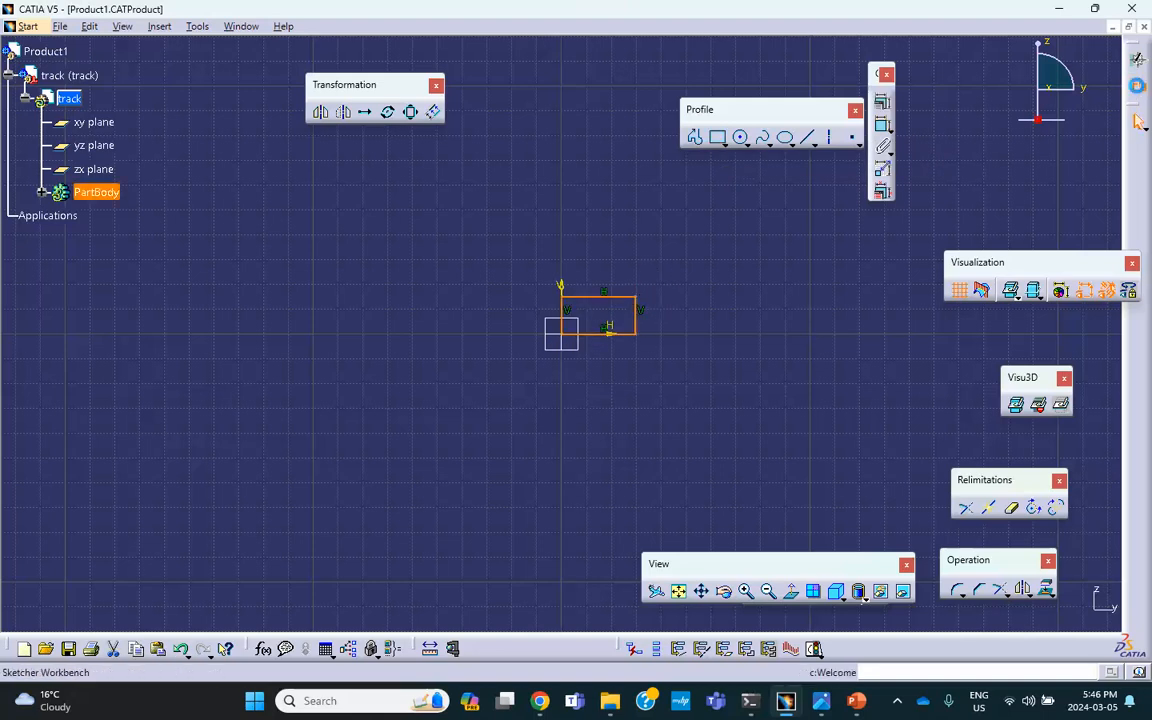
- Pad the track's rectangle sketch to a length of 10 in
mouse_move(616, 277)
middle_mouse_down()
mouse_move(597, 424)
mouse_move(519, 455)
middle_mouse_up()
left_click(707, 120)
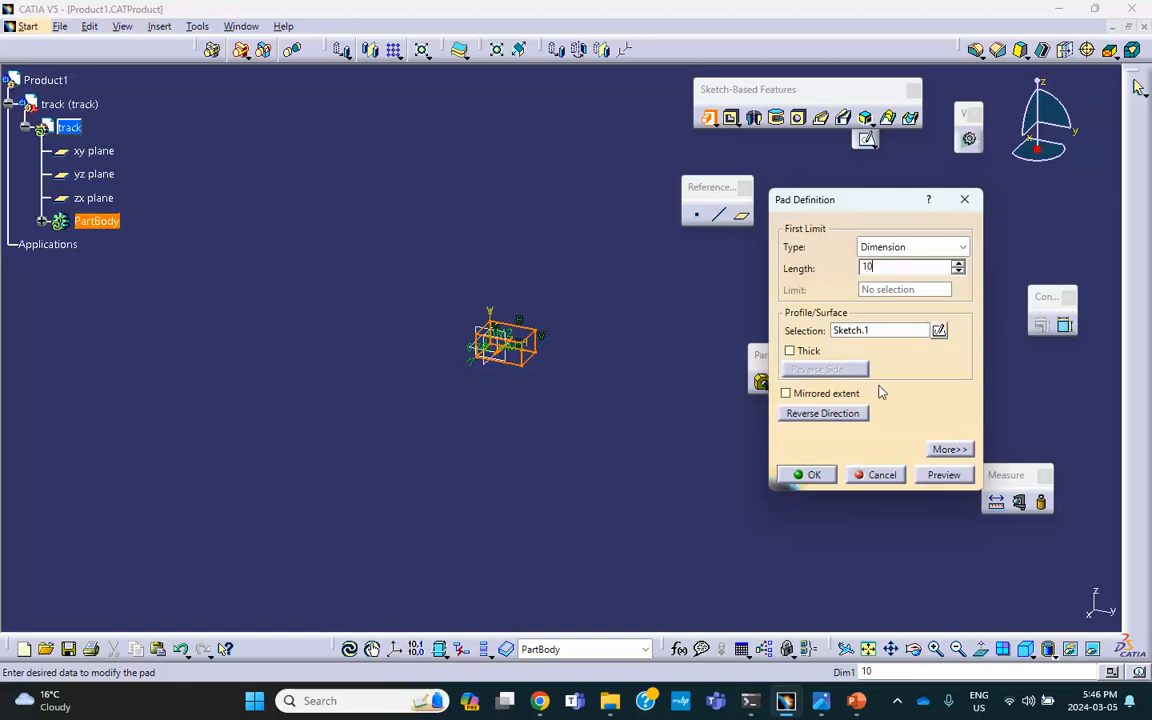
left_click(808, 475)
middle_click_drag(568, 301, 563, 352)
- Insert a second new part into Product1, using the assembly's origin as its origin point
double_click(45, 80)
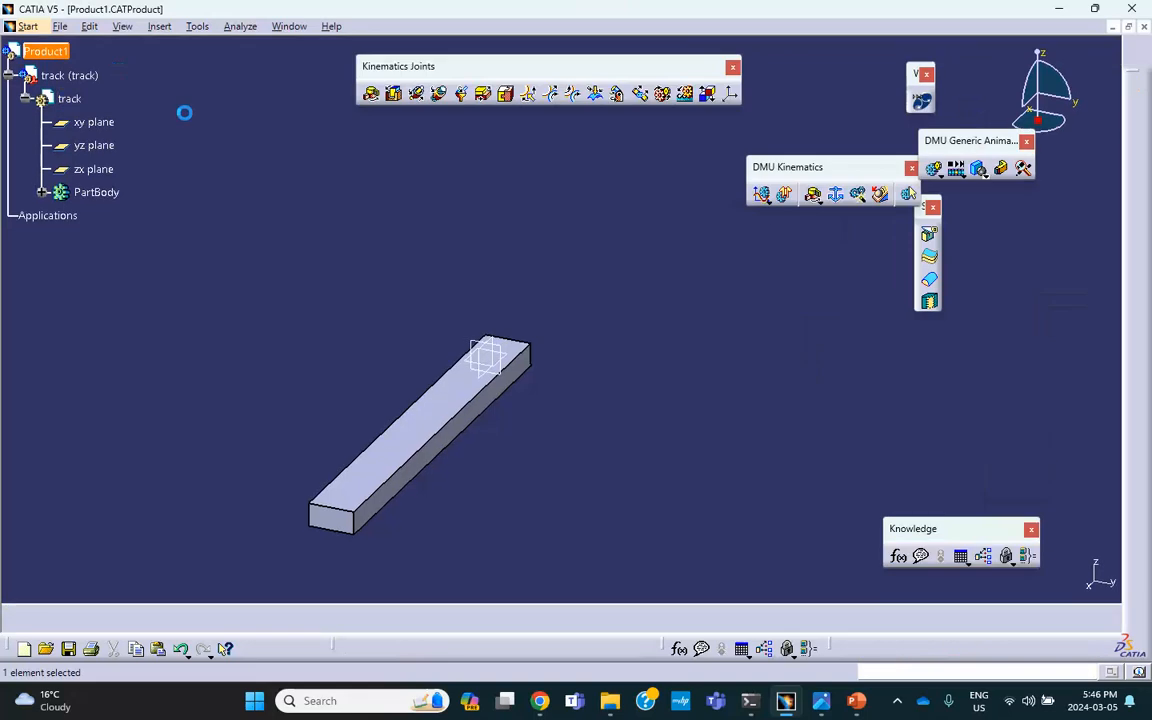
left_click(161, 26)
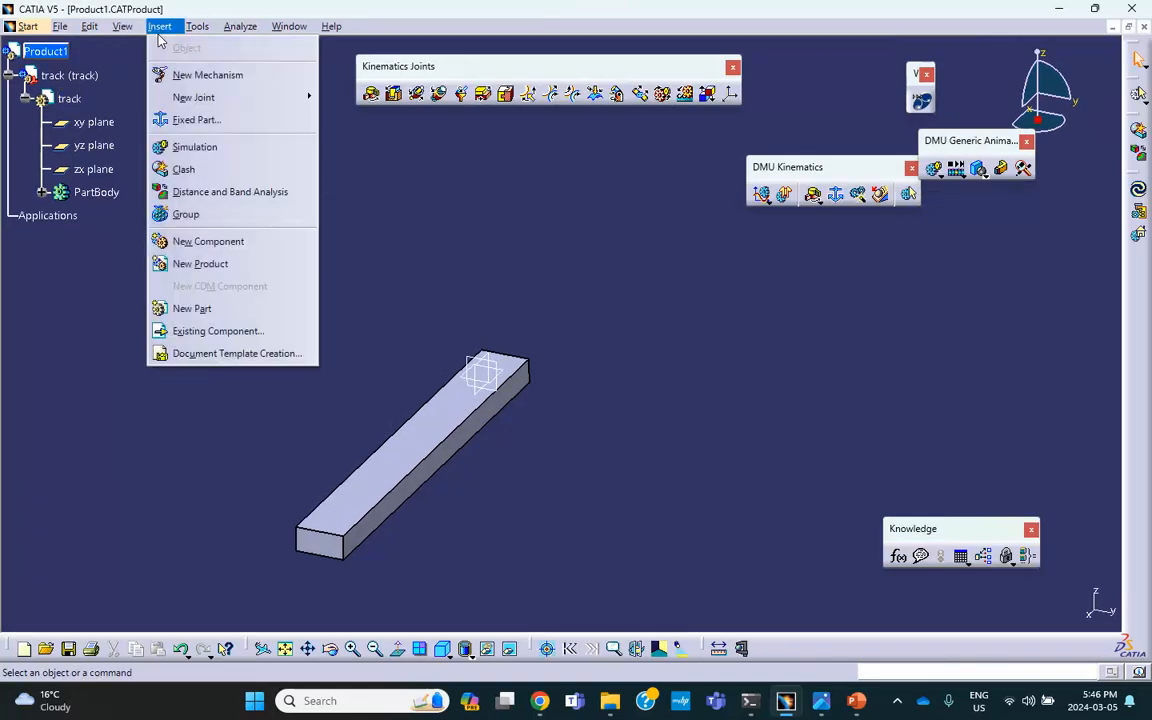
left_click(180, 310)
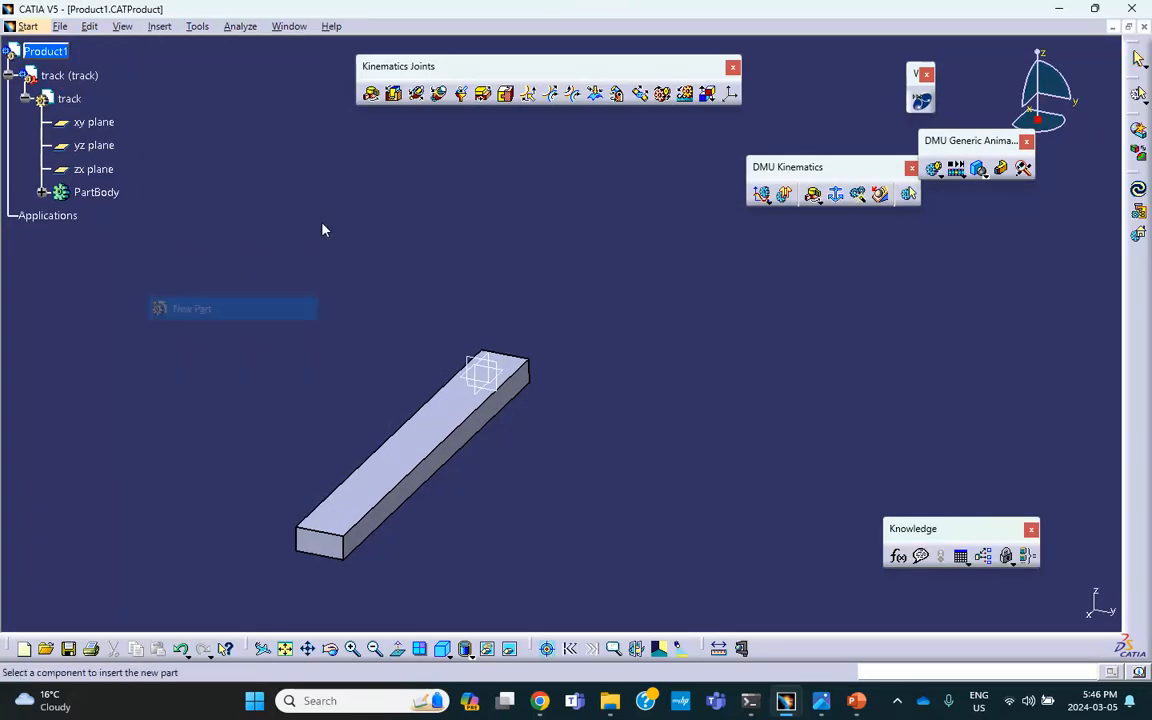
left_click(45, 51)
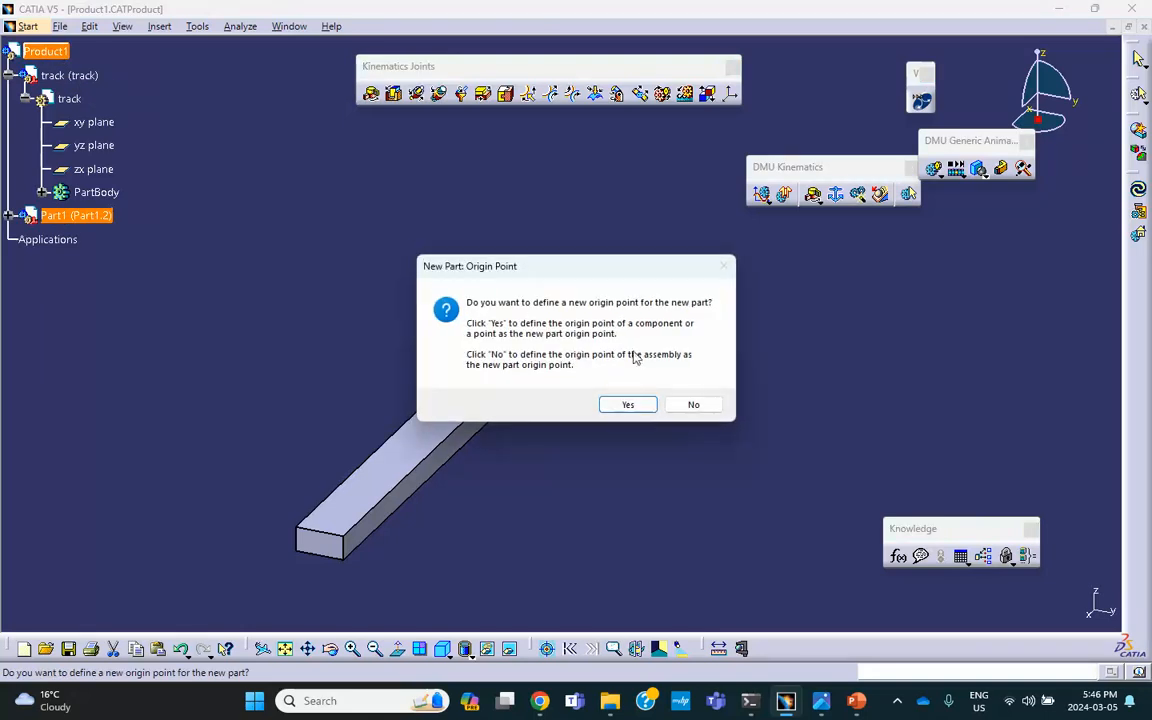
left_click(697, 405)
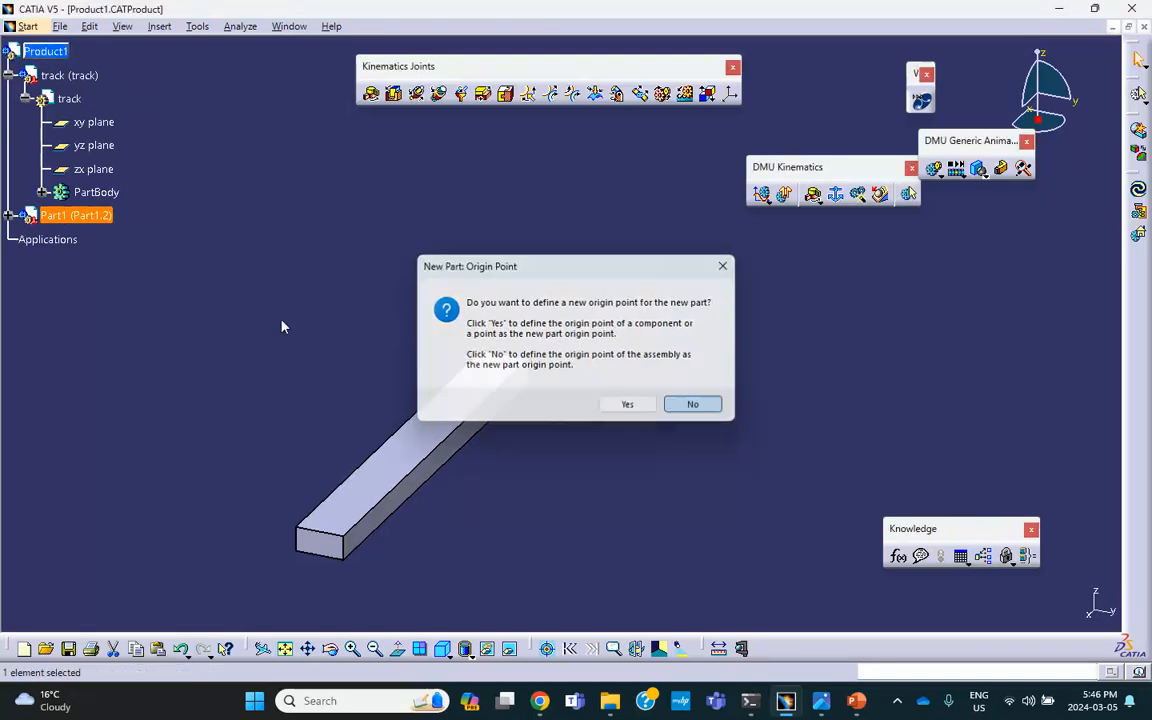
- Set both the part number and the instance name of the second part to block
left_click(8, 216)
right_click(78, 216)
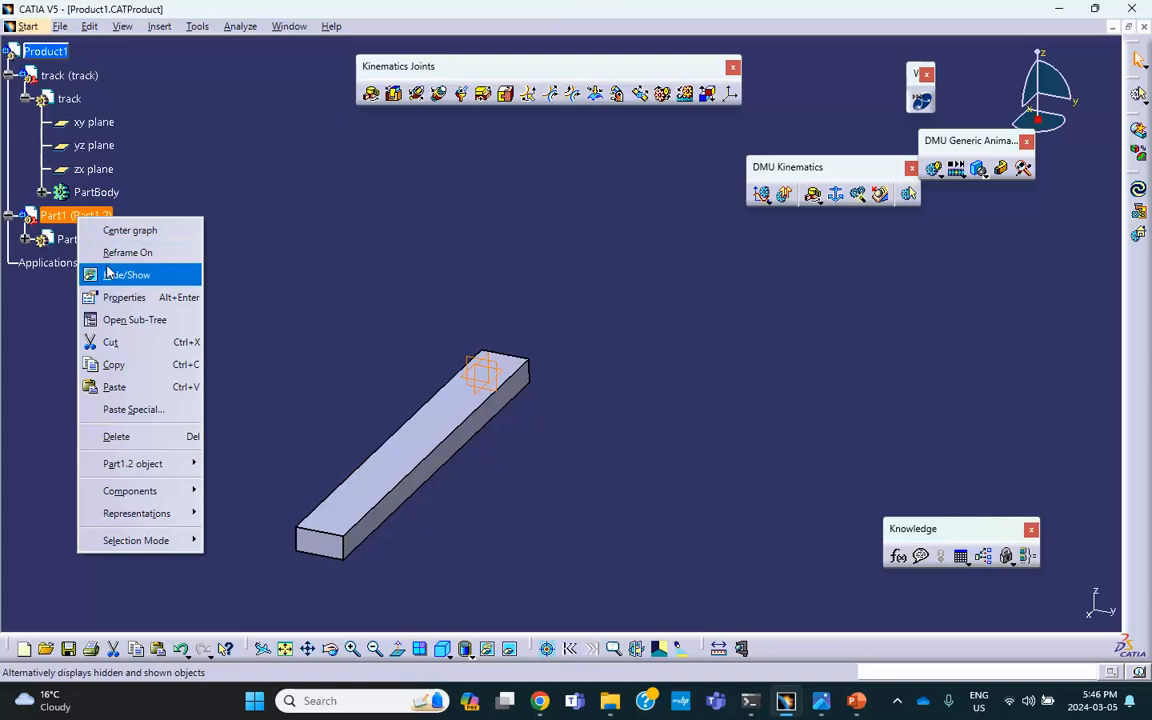
left_click(118, 298)
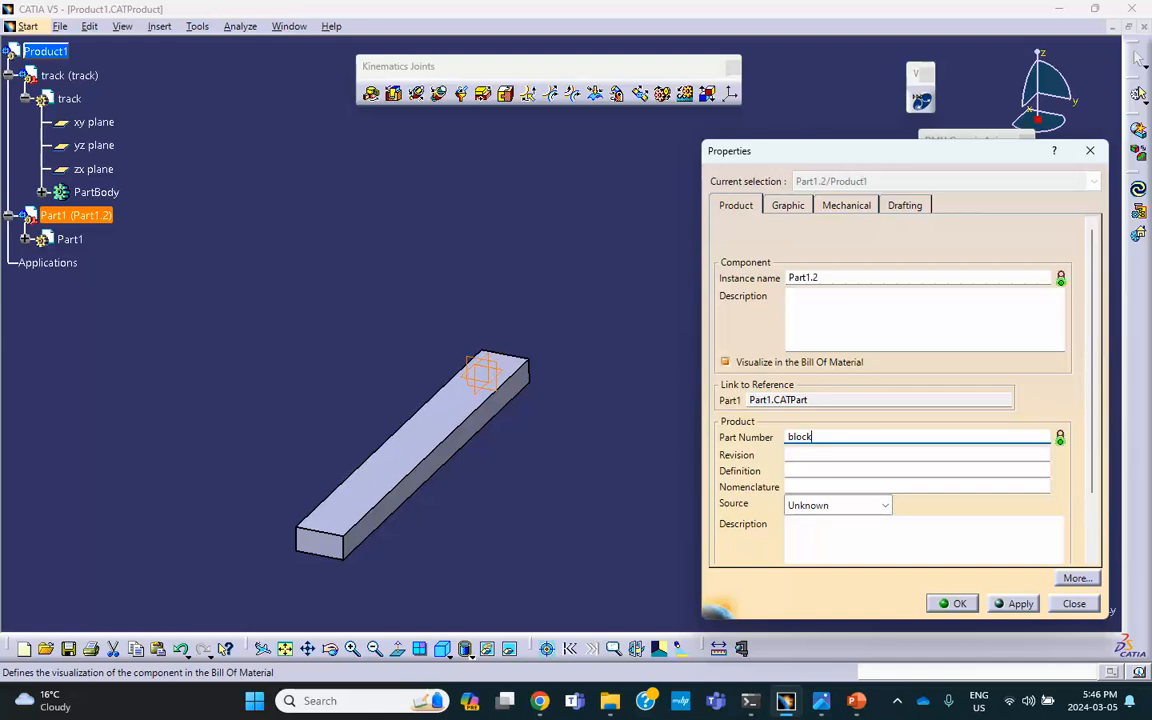
left_click_drag(827, 278, 761, 284)
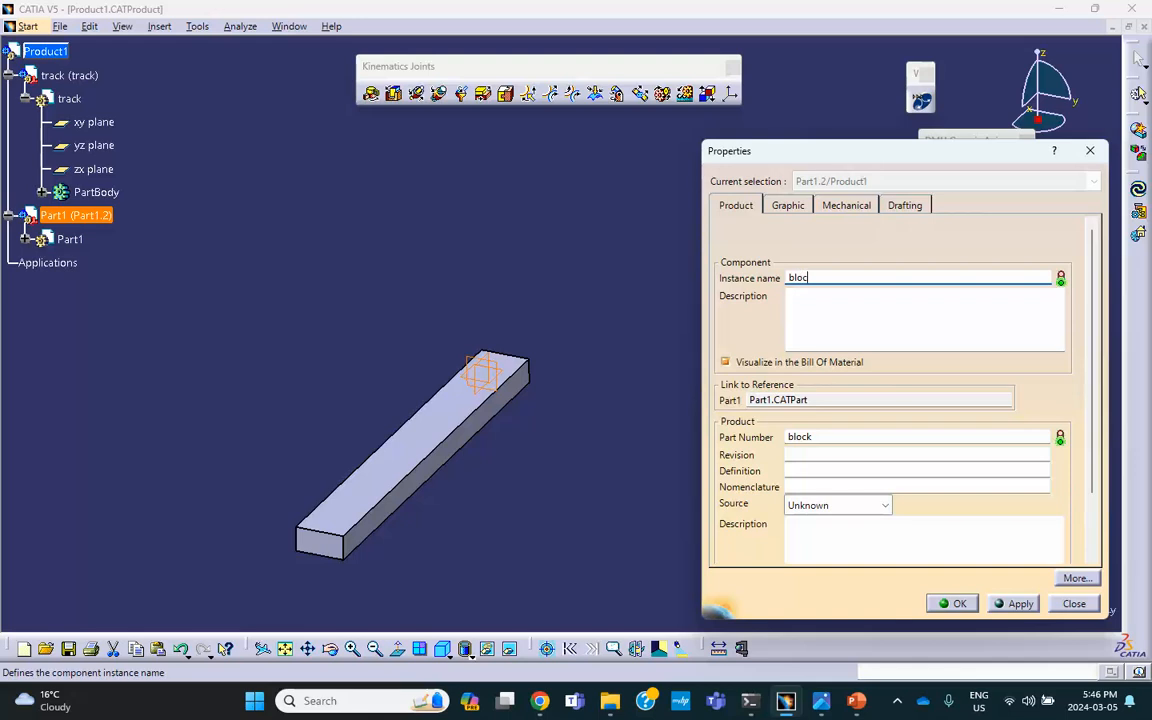
left_click(950, 603)
- In the block part, sketch a roughly square profile on the yz plane, above the track with its left edge on the vertical axis
left_click(26, 239)
double_click(62, 240)
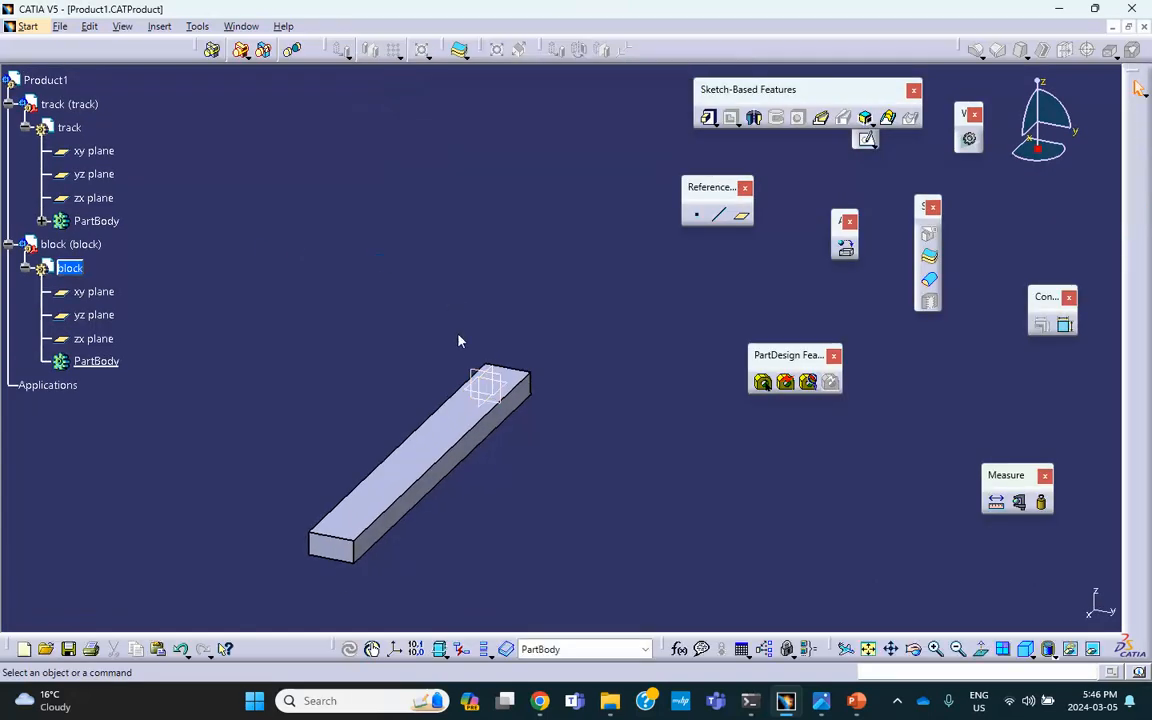
left_click(478, 370)
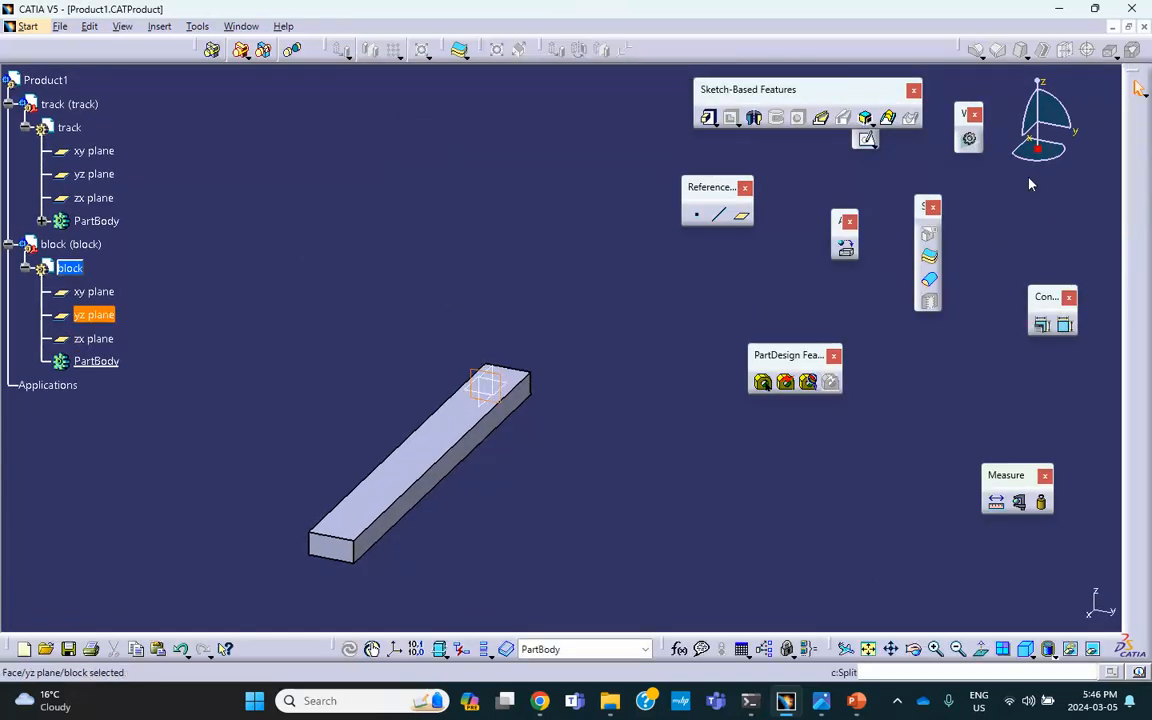
left_click(866, 139)
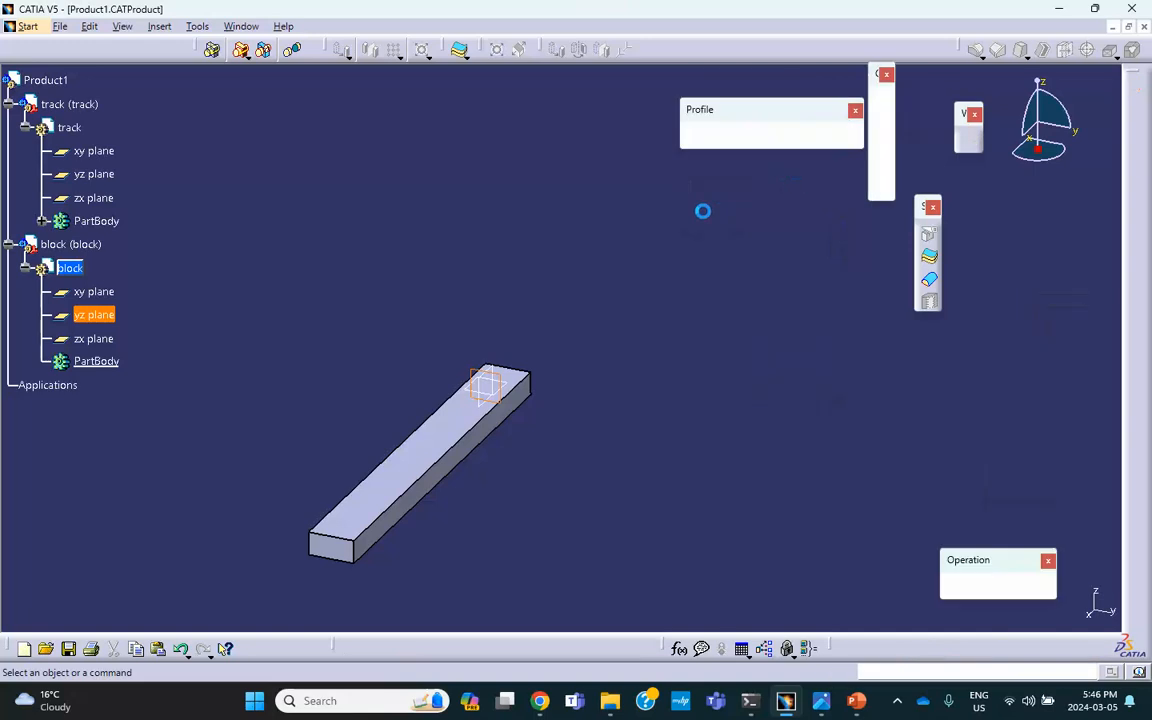
left_click(718, 137)
left_click(561, 256)
left_click(598, 289)
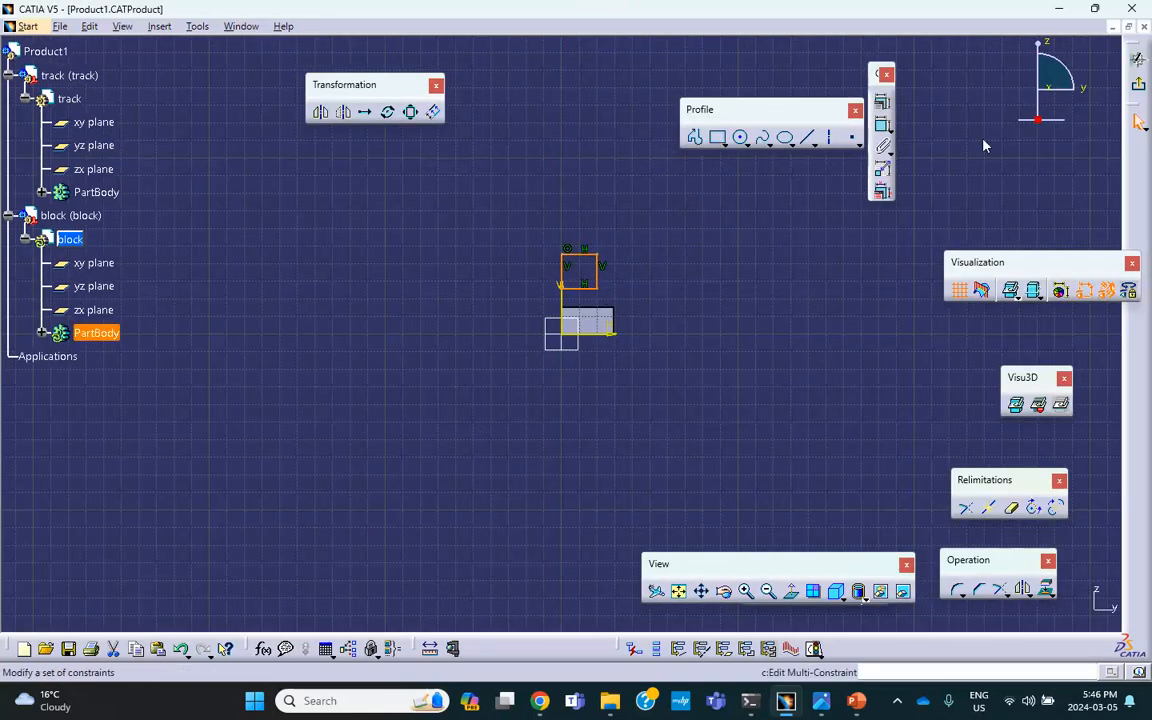
left_click(1138, 84)
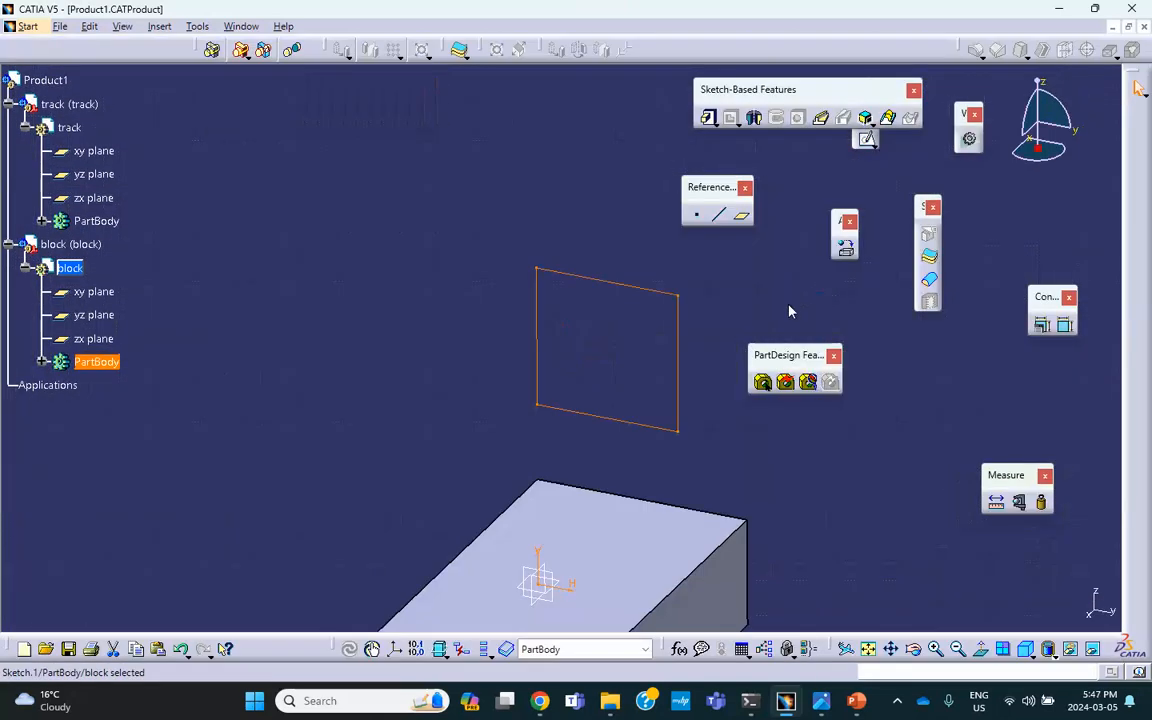
- Pad the block's square sketch to a length of 0.787 in
left_click(708, 117)
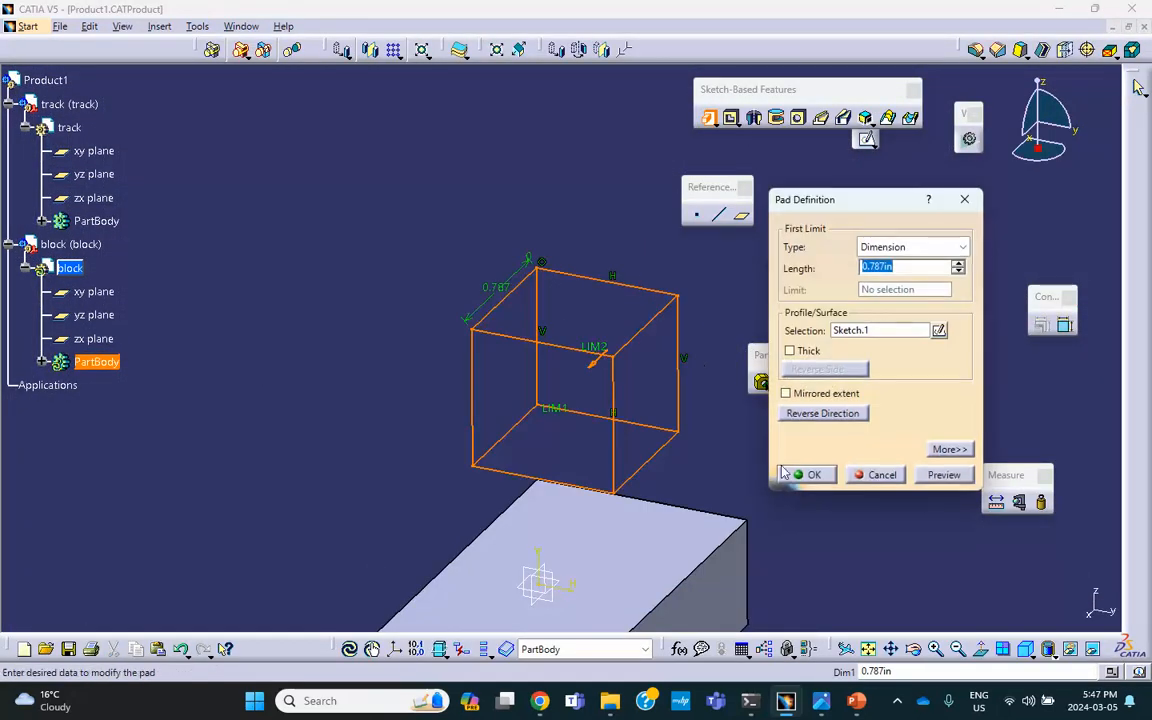
left_click(805, 475)
- On the block's top face, sketch a circle centred on the face, roughly a quarter of the face's width in diameter
middle_click_drag(406, 219, 450, 285)
left_click(536, 262)
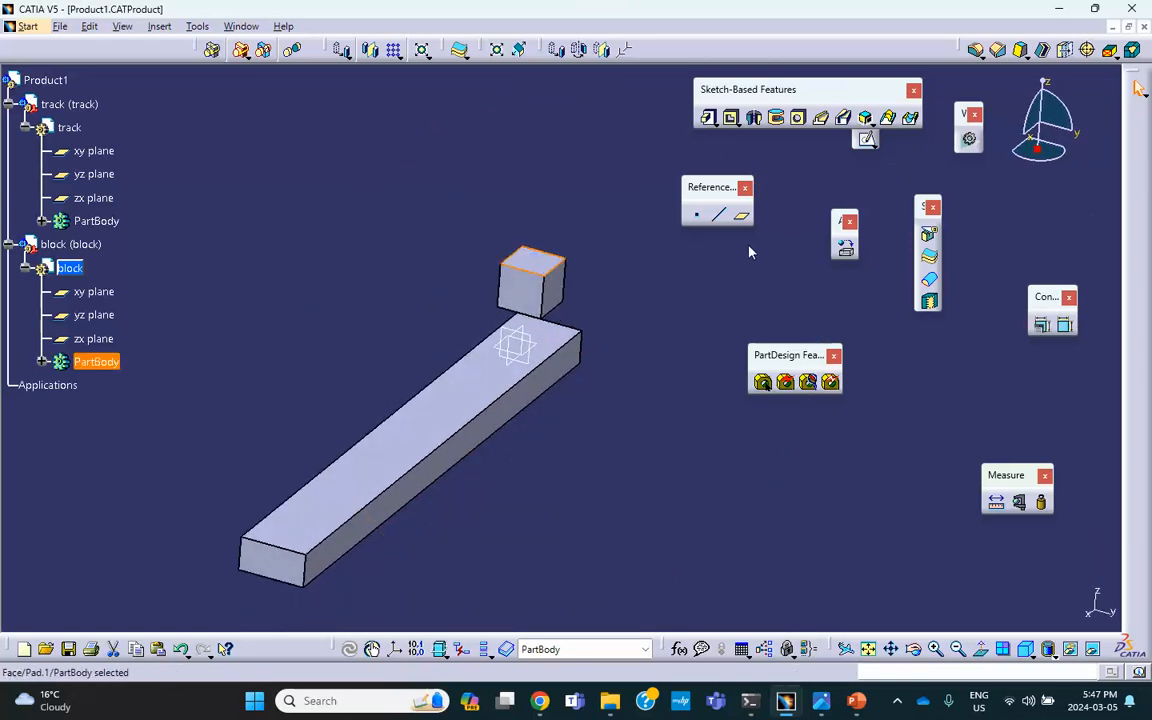
left_click(866, 139)
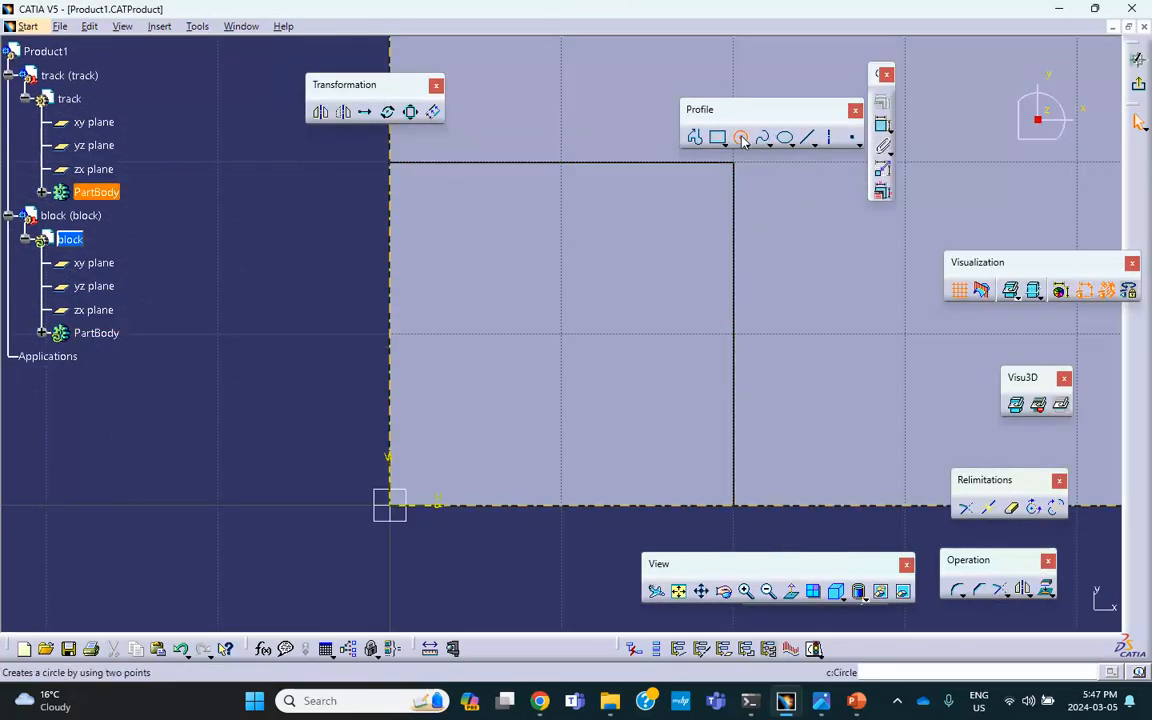
left_click(741, 138)
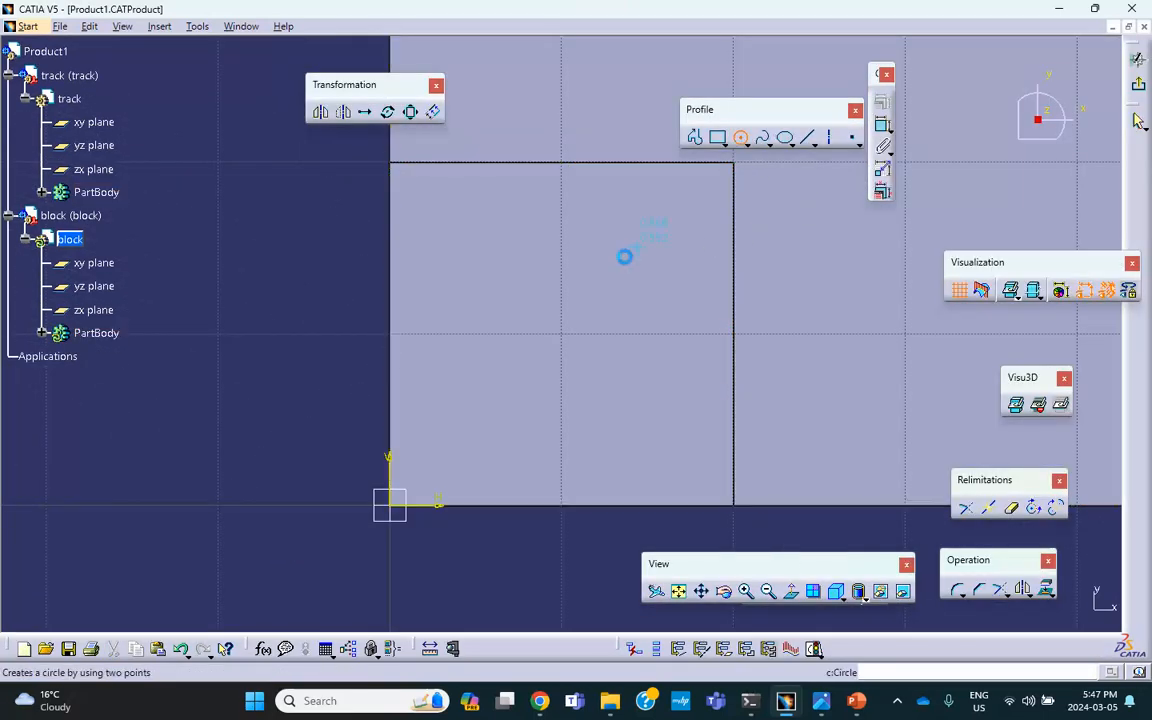
left_click(561, 334)
left_click(600, 368)
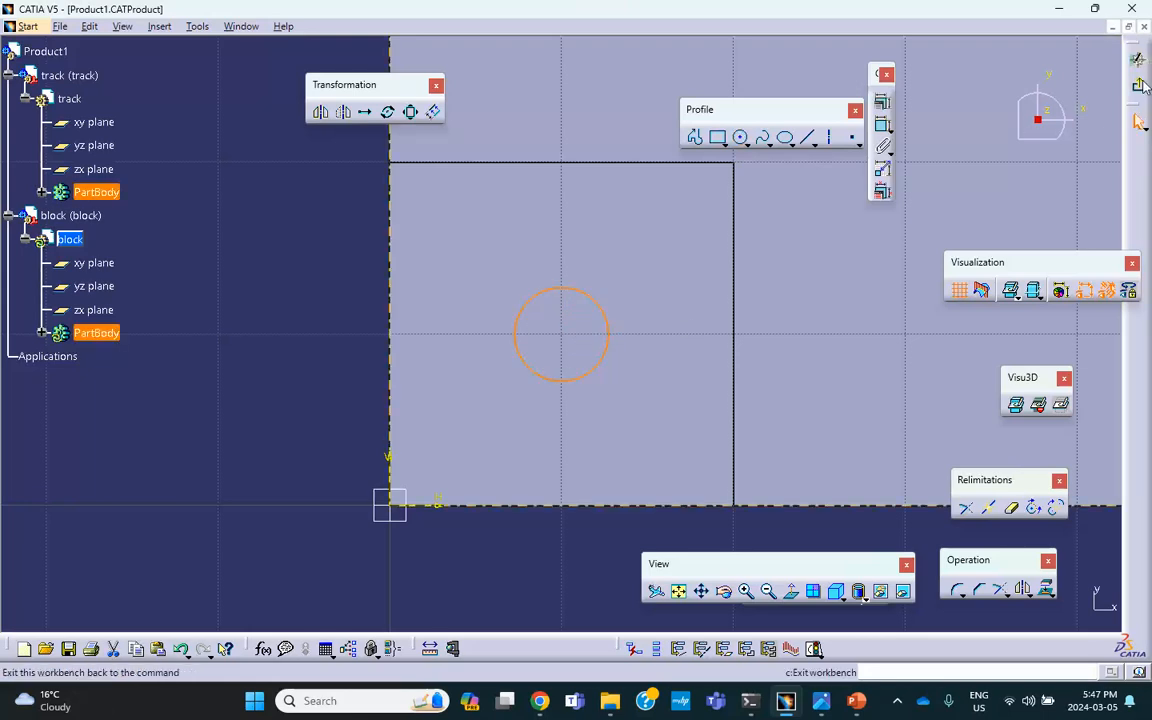
left_click(1140, 86)
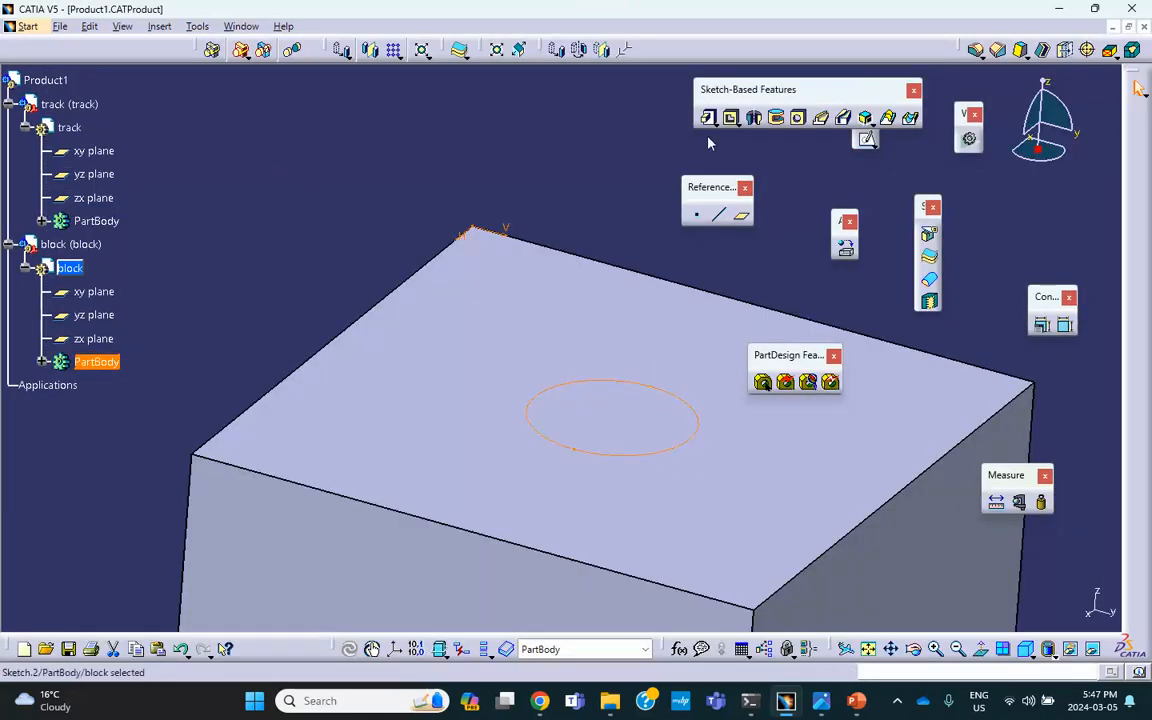
- Pocket the circle into the block to a depth of 0.787 in
left_click(731, 117)
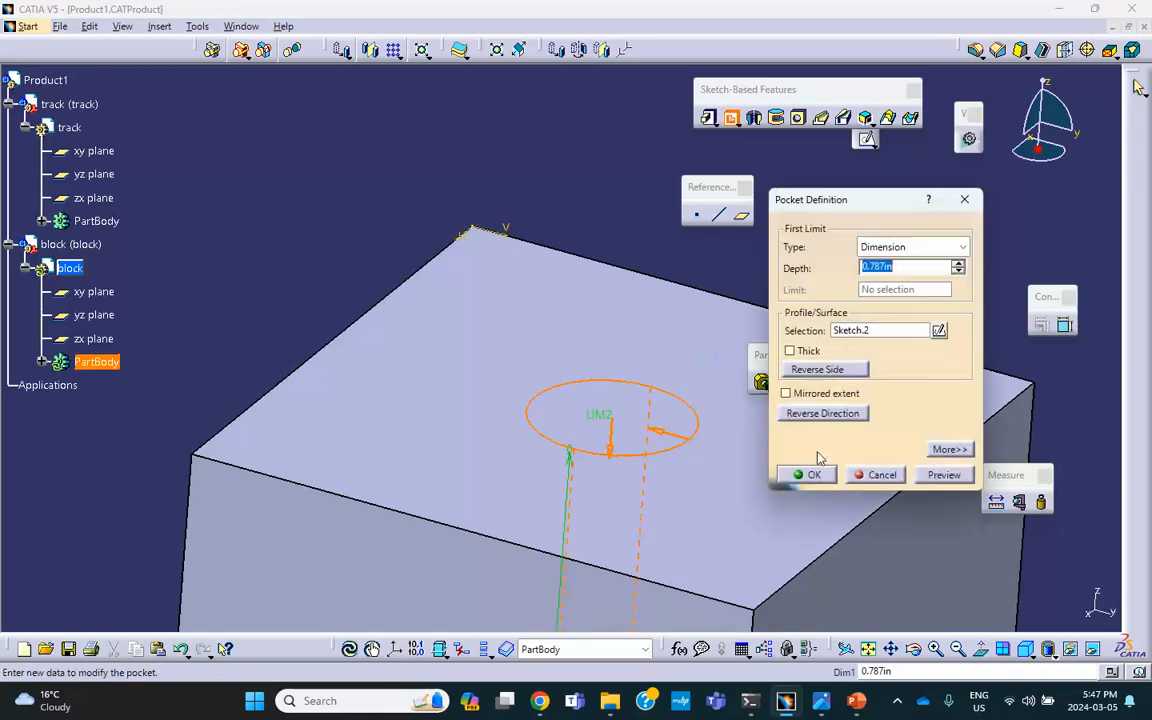
left_click(815, 476)
middle_click_drag(413, 202, 338, 296)
left_click(386, 126)
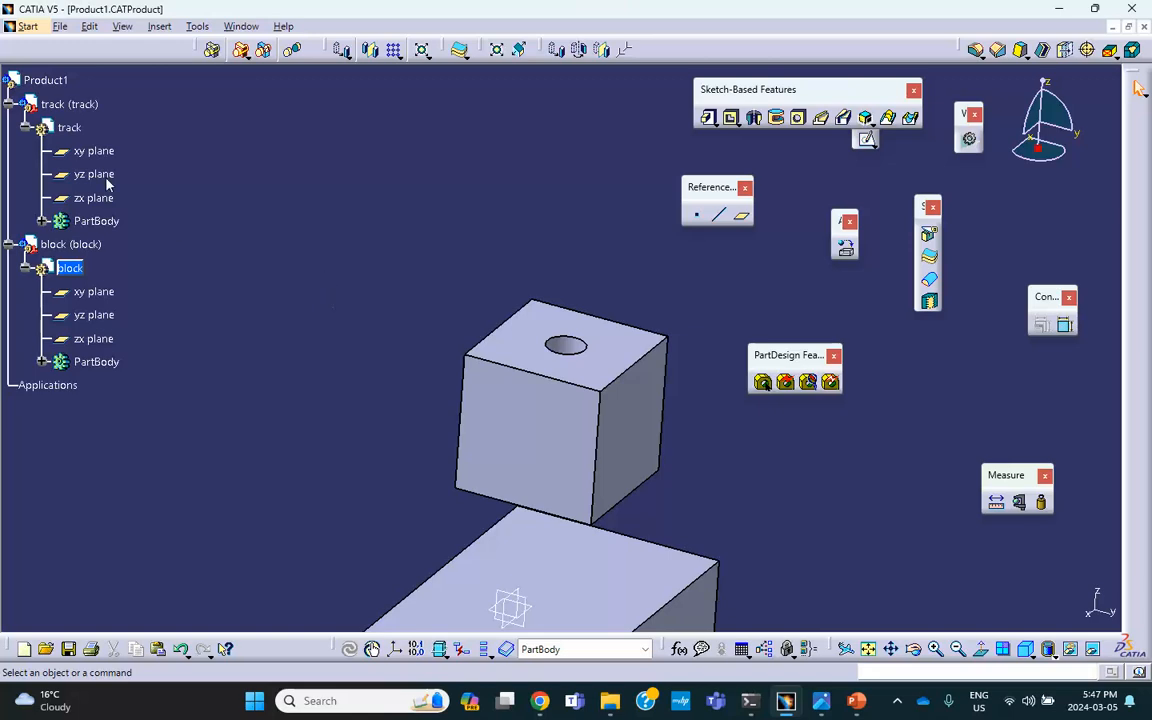
- Insert a third new part into Product1, using the assembly's origin as its origin point
double_click(45, 80)
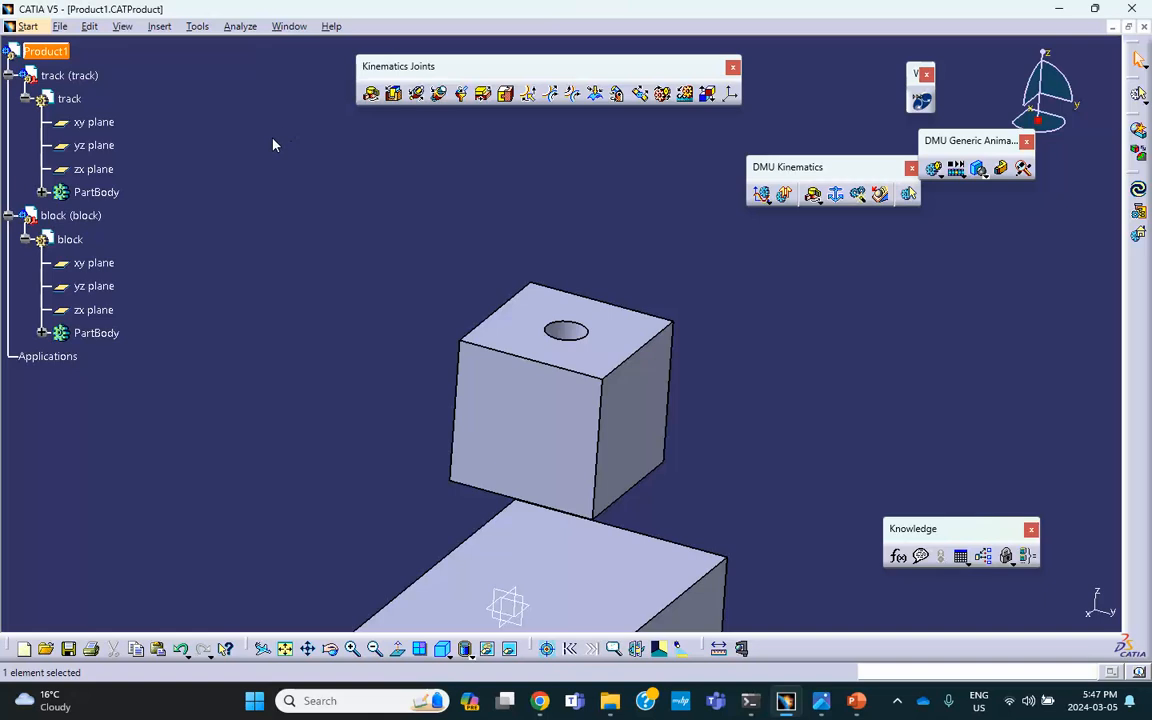
left_click(165, 28)
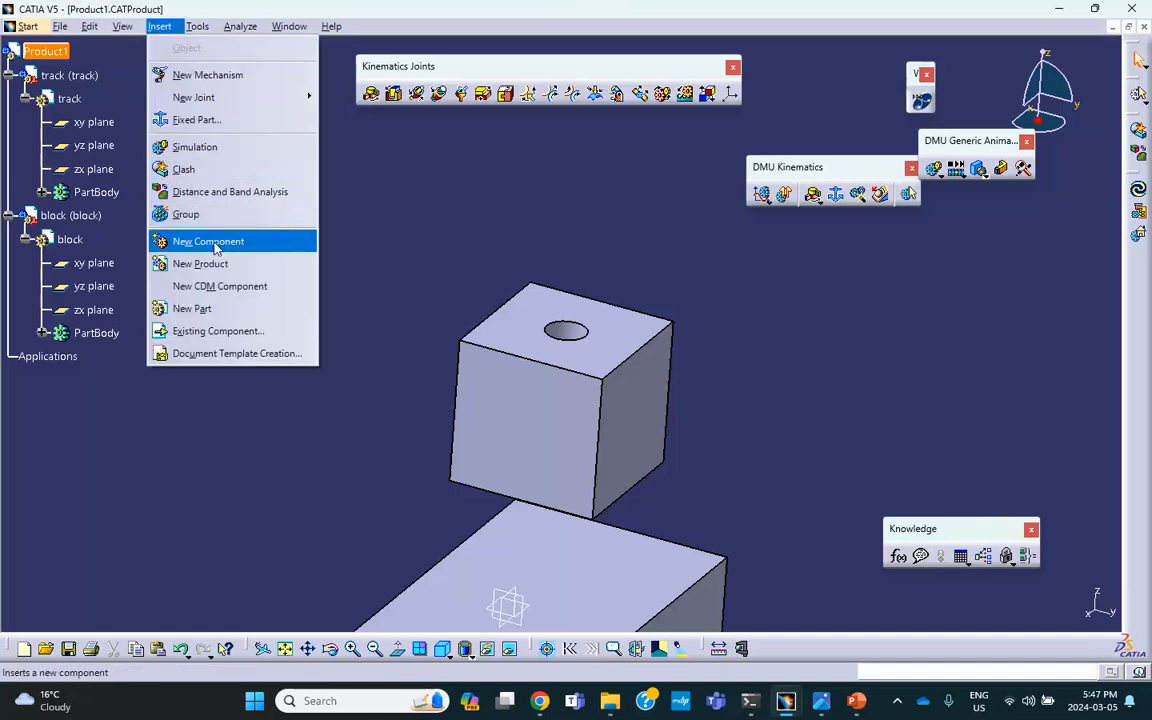
left_click(222, 311)
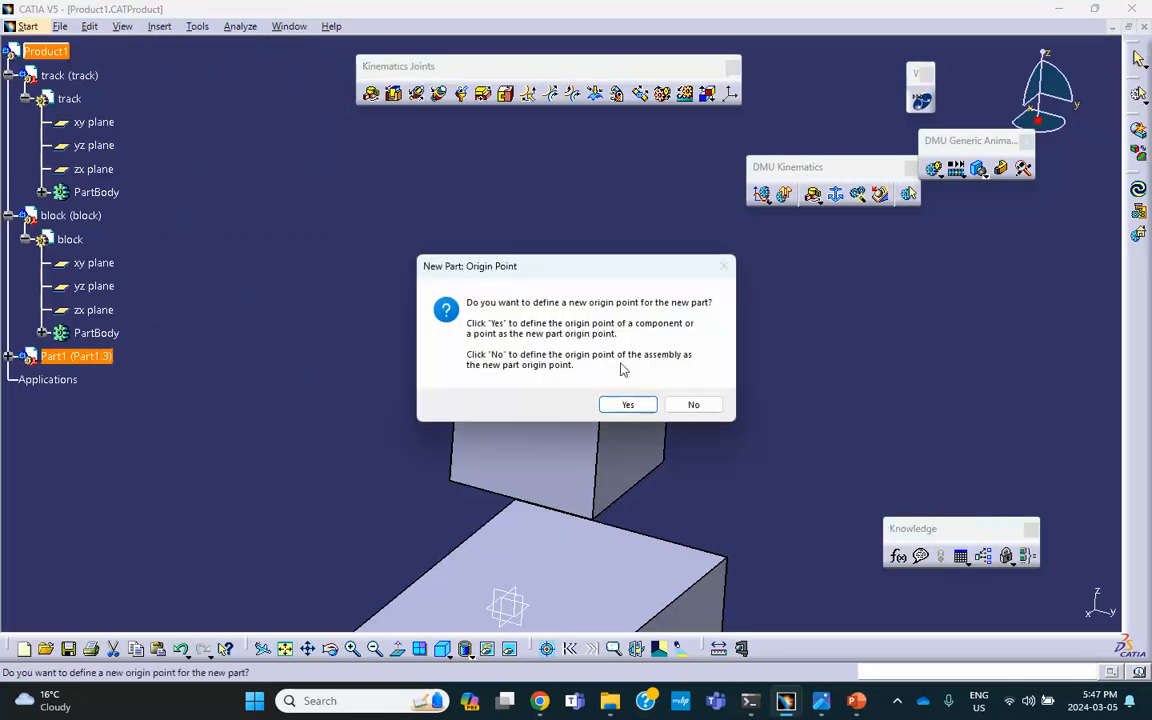
left_click(684, 405)
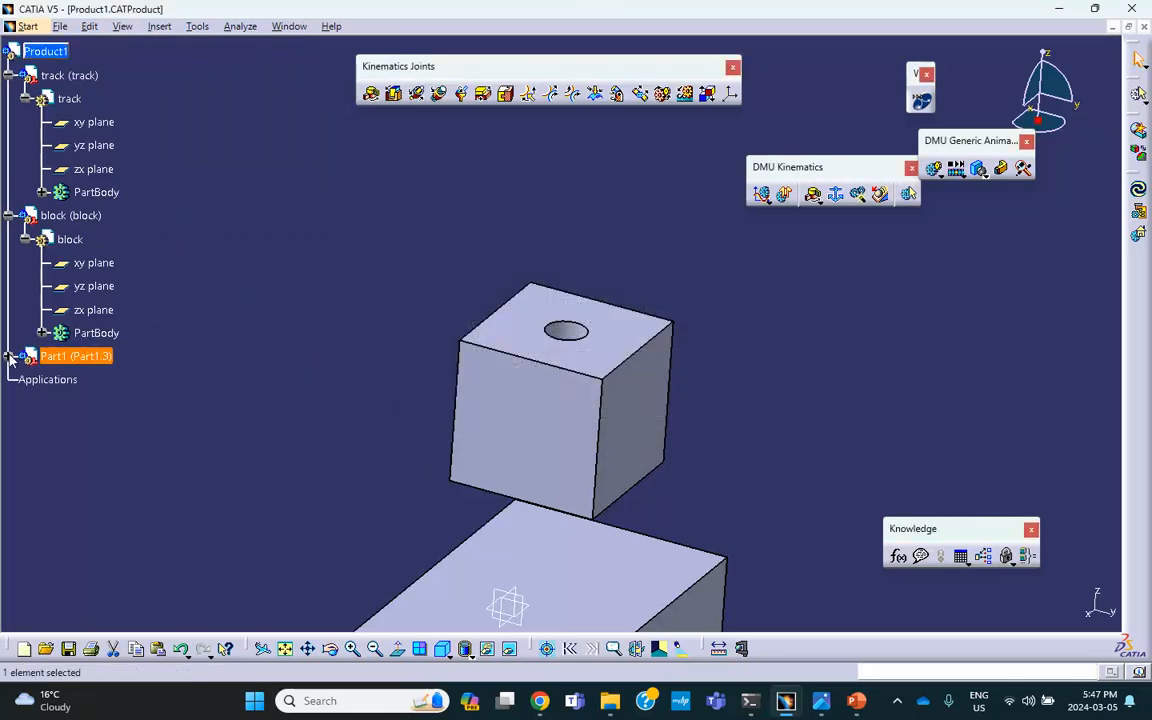
- Set both the part number and the instance name of the third part to arm, and activate that part for editing
left_click(8, 356)
right_click(60, 356)
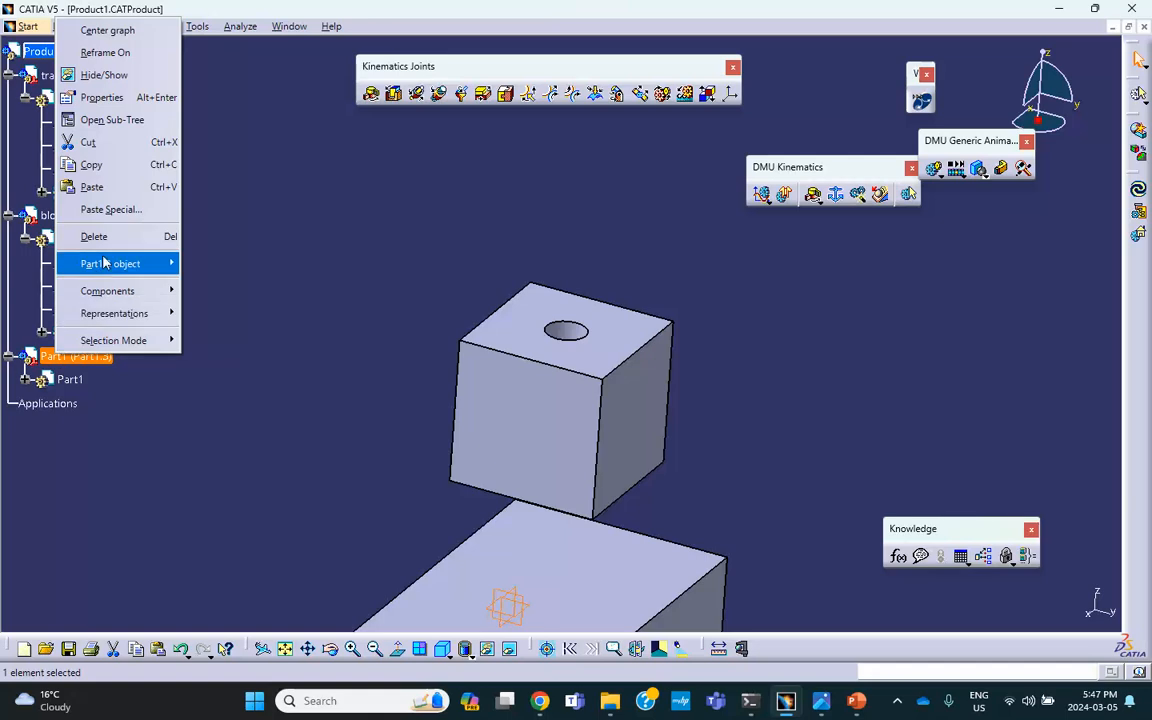
left_click(150, 97)
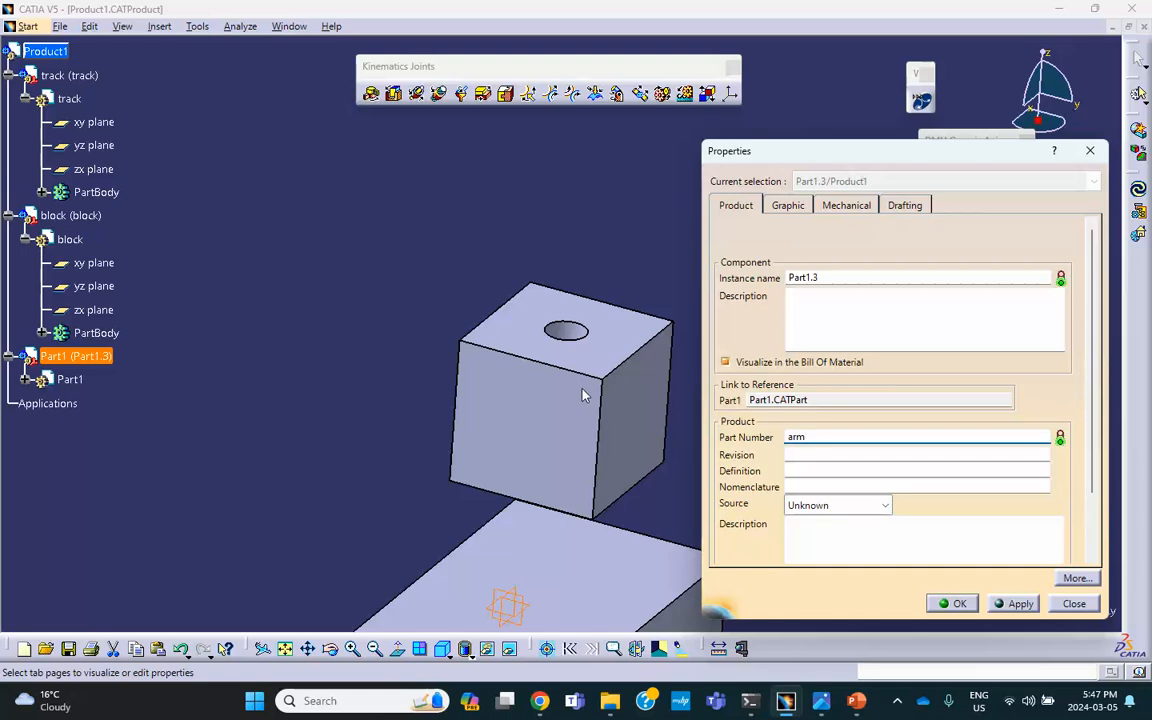
left_click_drag(826, 278, 784, 276)
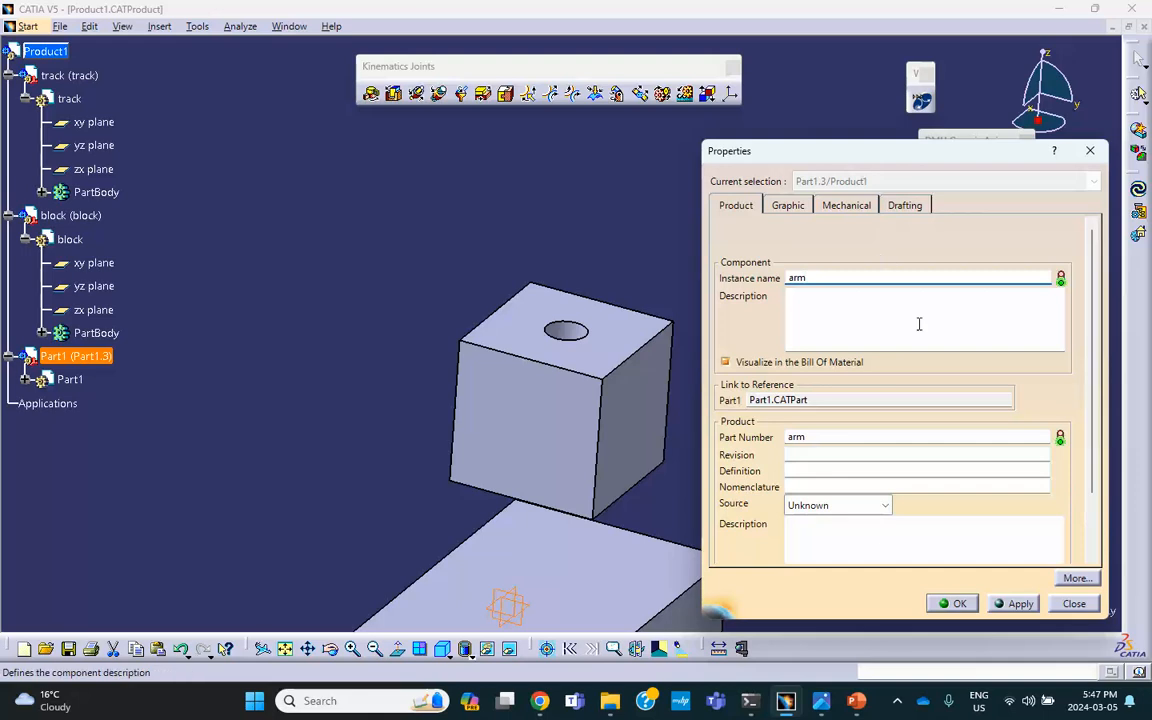
left_click(952, 603)
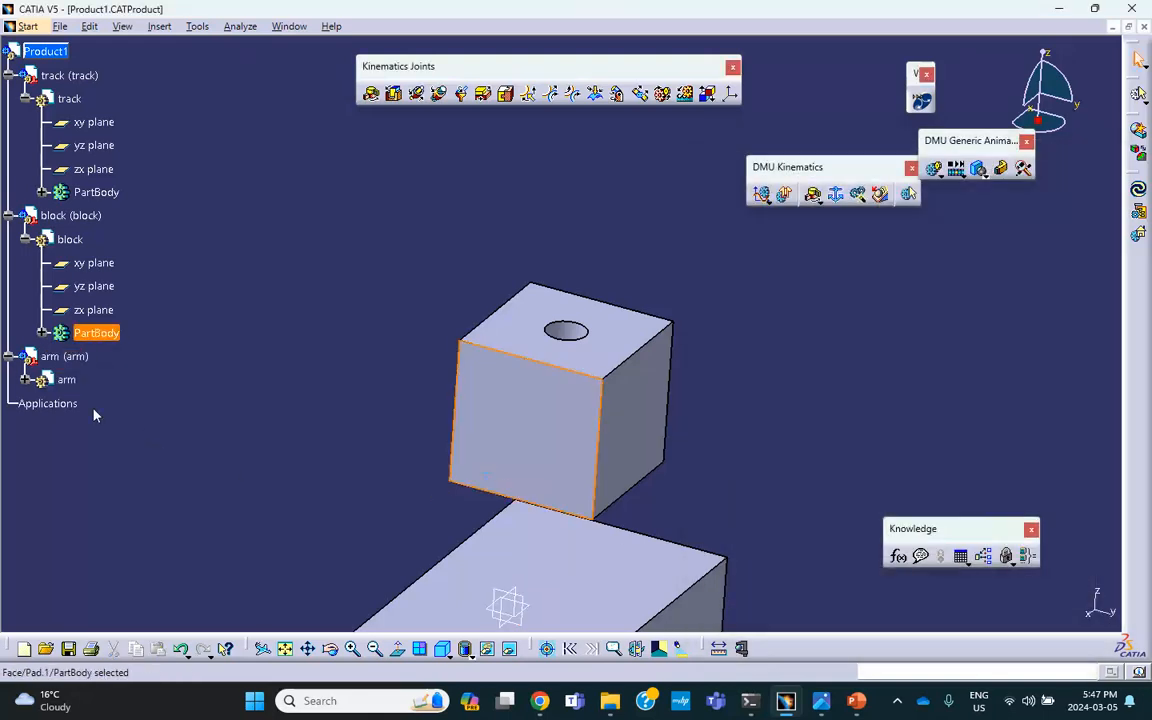
double_click(66, 379)
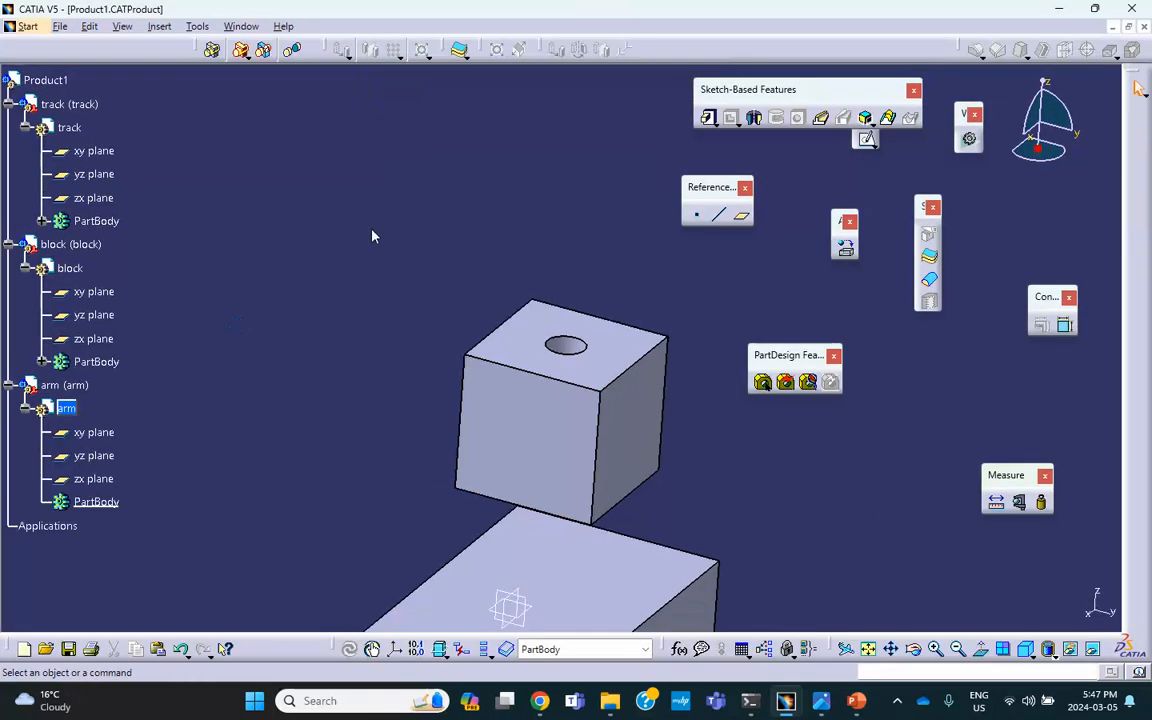
left_click(531, 311)
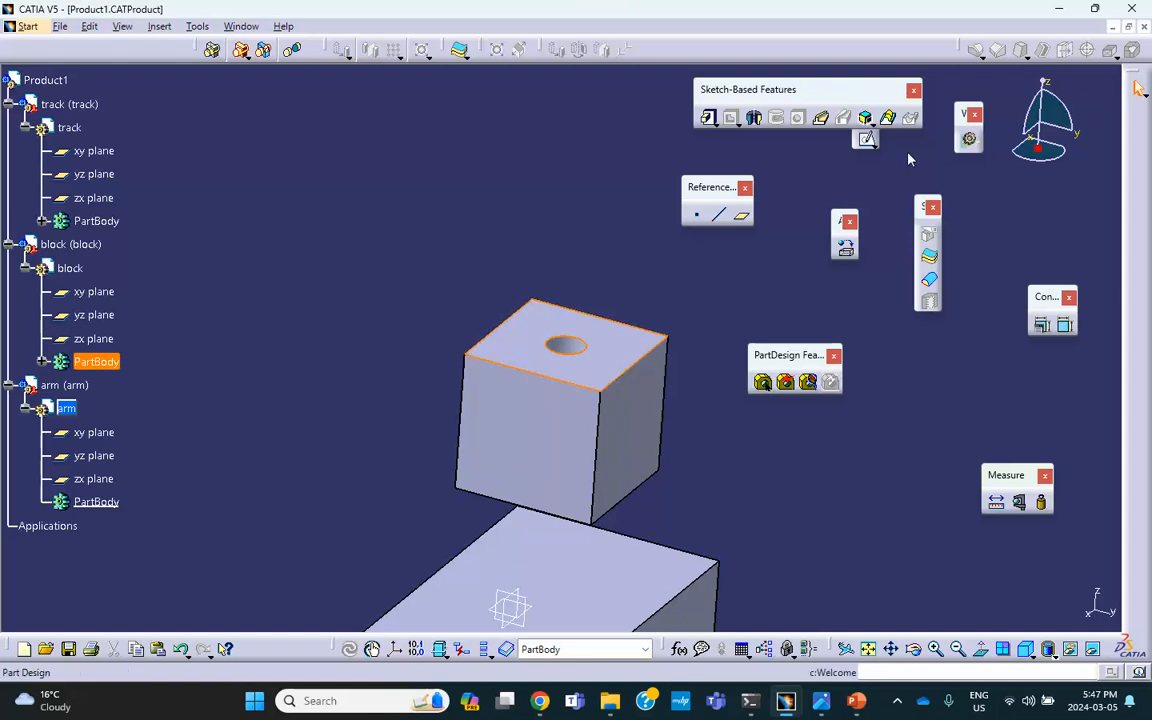
left_click(866, 139)
mouse_move(648, 198)
middle_mouse_down()
mouse_move(604, 355)
mouse_move(580, 375)
mouse_move(214, 381)
middle_mouse_up()
mouse_move(600, 304)
middle_mouse_down()
mouse_move(290, 278)
mouse_move(332, 337)
mouse_move(338, 328)
middle_mouse_up()
middle_click_drag(433, 251, 598, 275)
left_click(1140, 86)
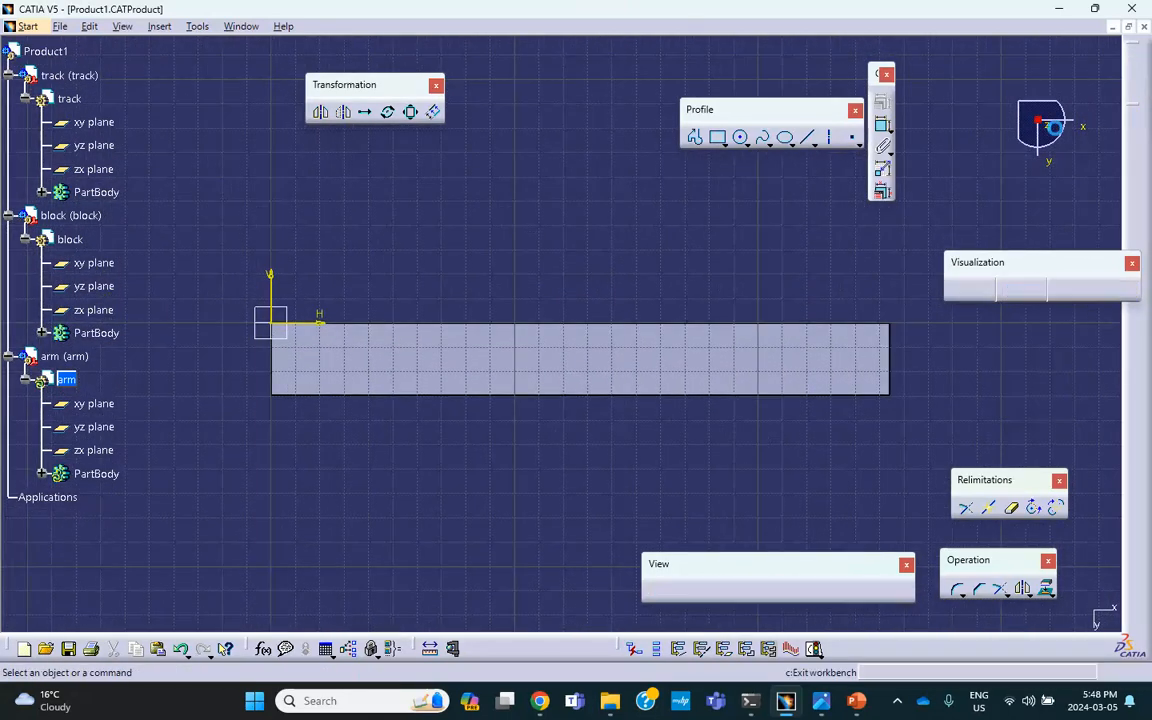
- In the arm part, sketch a closed teardrop profile on the block's top face, with its round end around the hole and its tip beyond the block
left_click(622, 324)
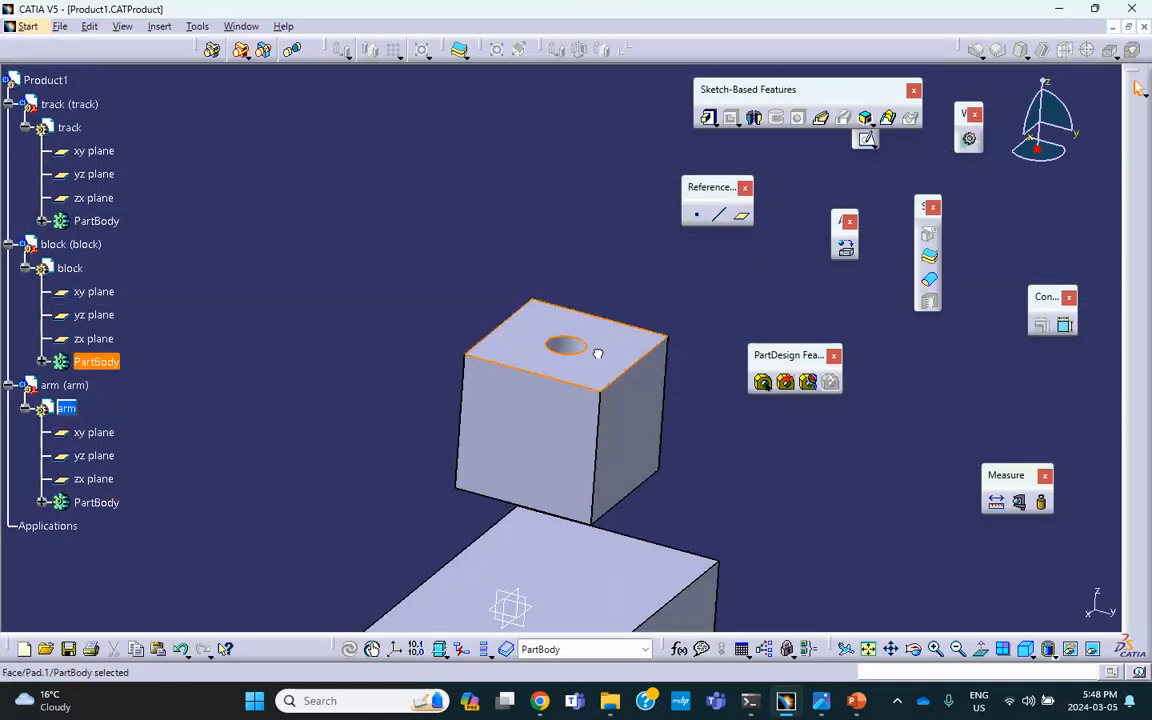
left_click(866, 139)
mouse_move(751, 226)
middle_mouse_down()
mouse_move(730, 242)
mouse_move(689, 388)
mouse_move(467, 358)
middle_mouse_up()
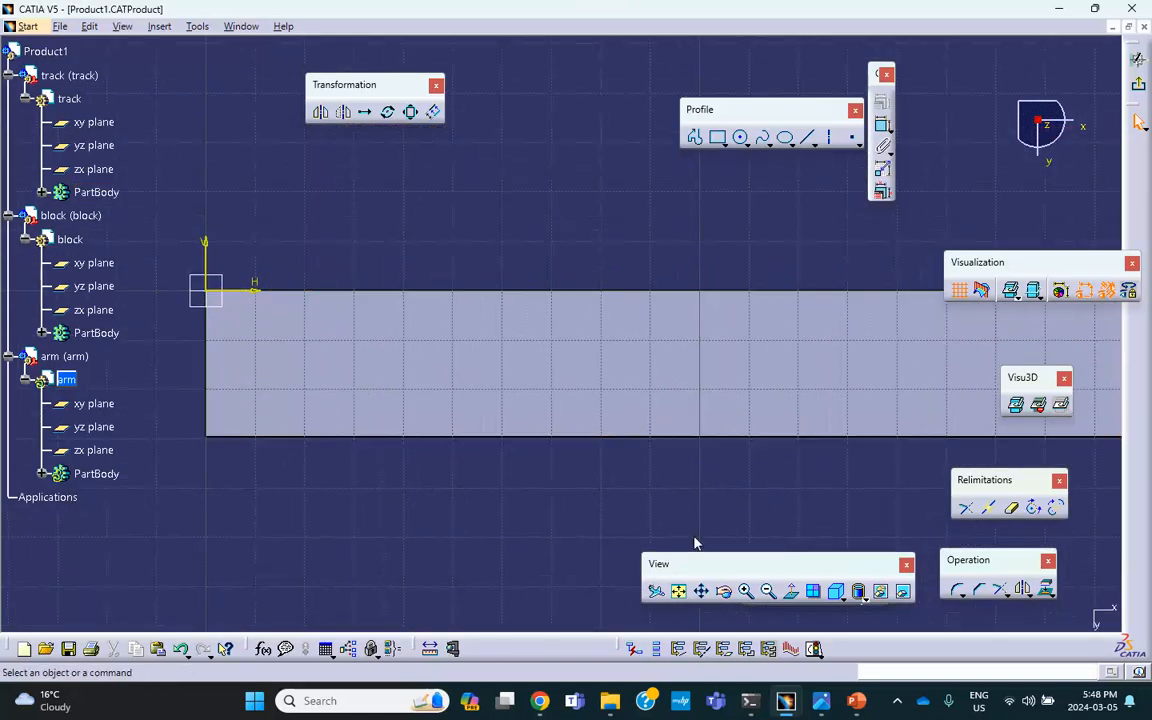
left_click(790, 594)
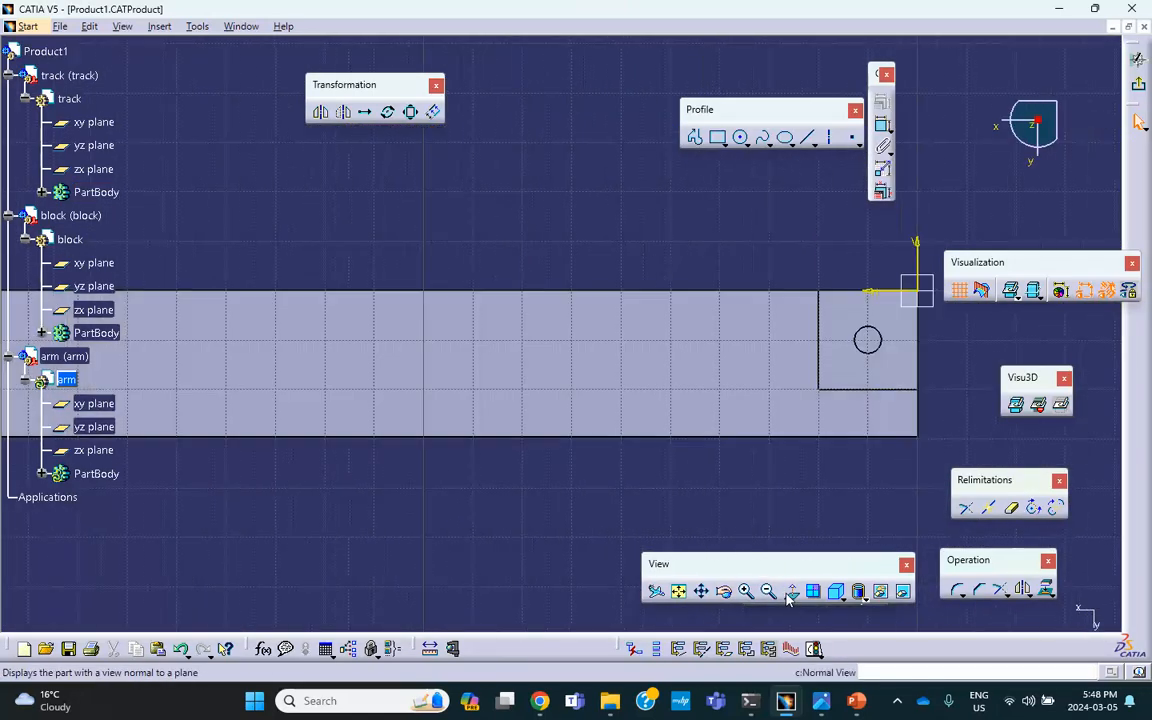
mouse_move(645, 249)
middle_mouse_down()
mouse_move(450, 239)
mouse_move(445, 188)
mouse_move(388, 170)
middle_mouse_up()
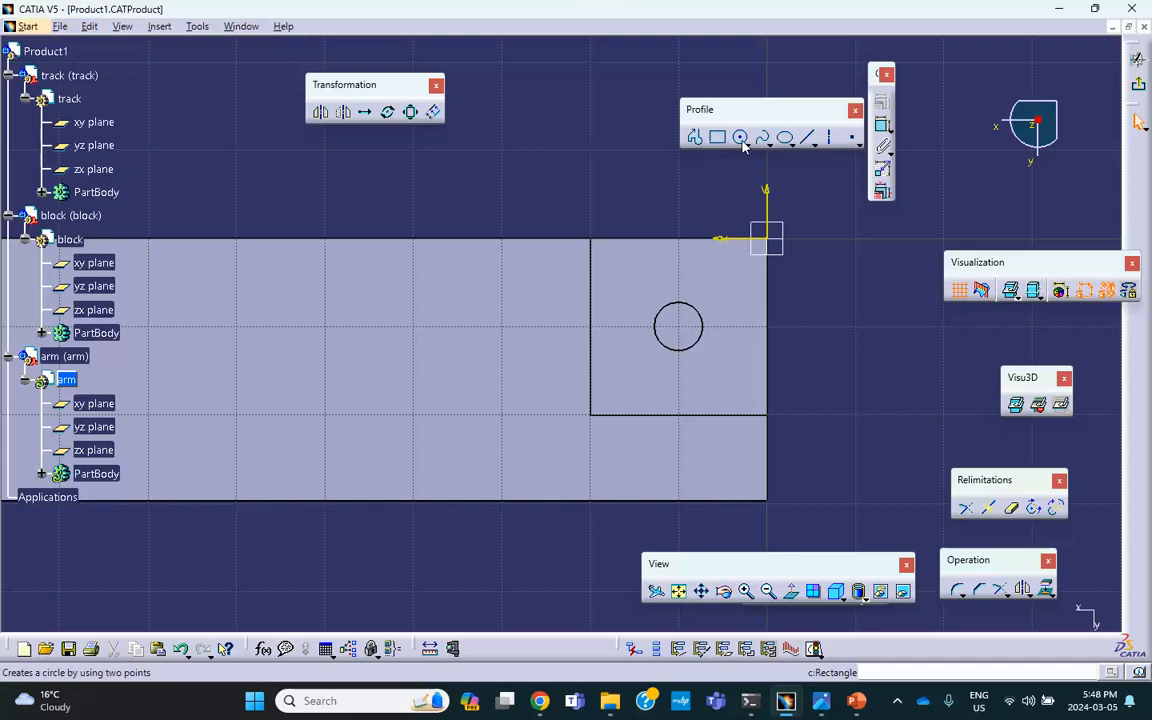
left_click(694, 137)
left_click(467, 377)
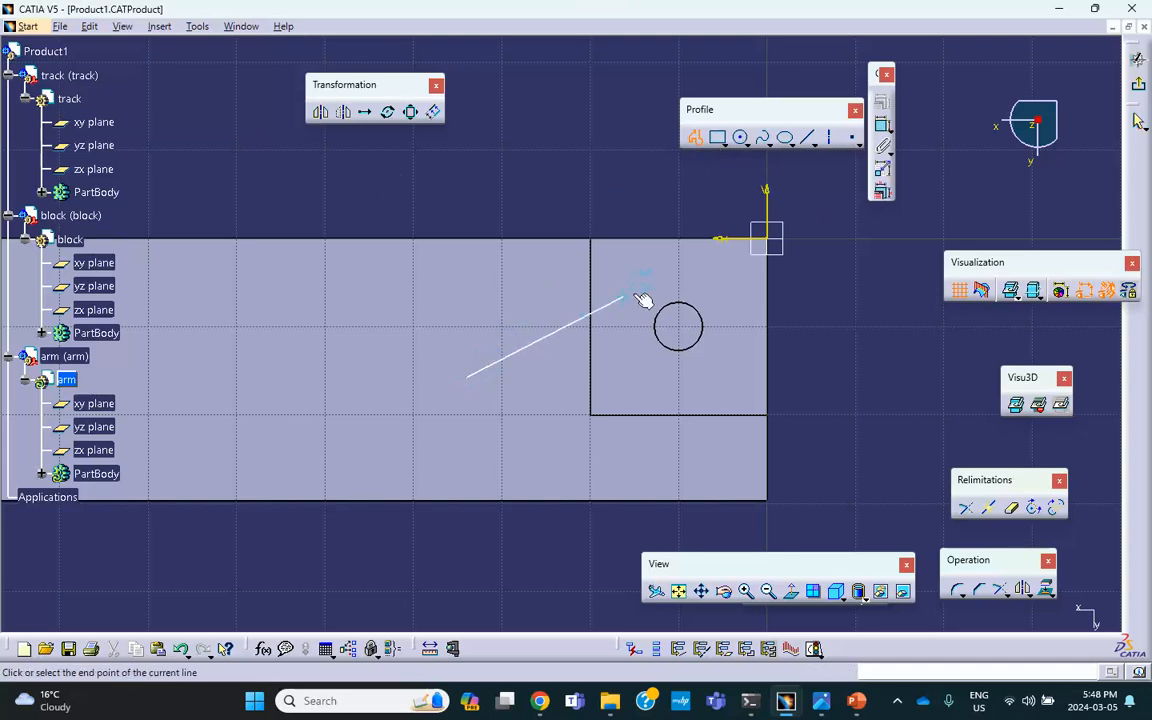
left_click_drag(676, 291, 710, 330)
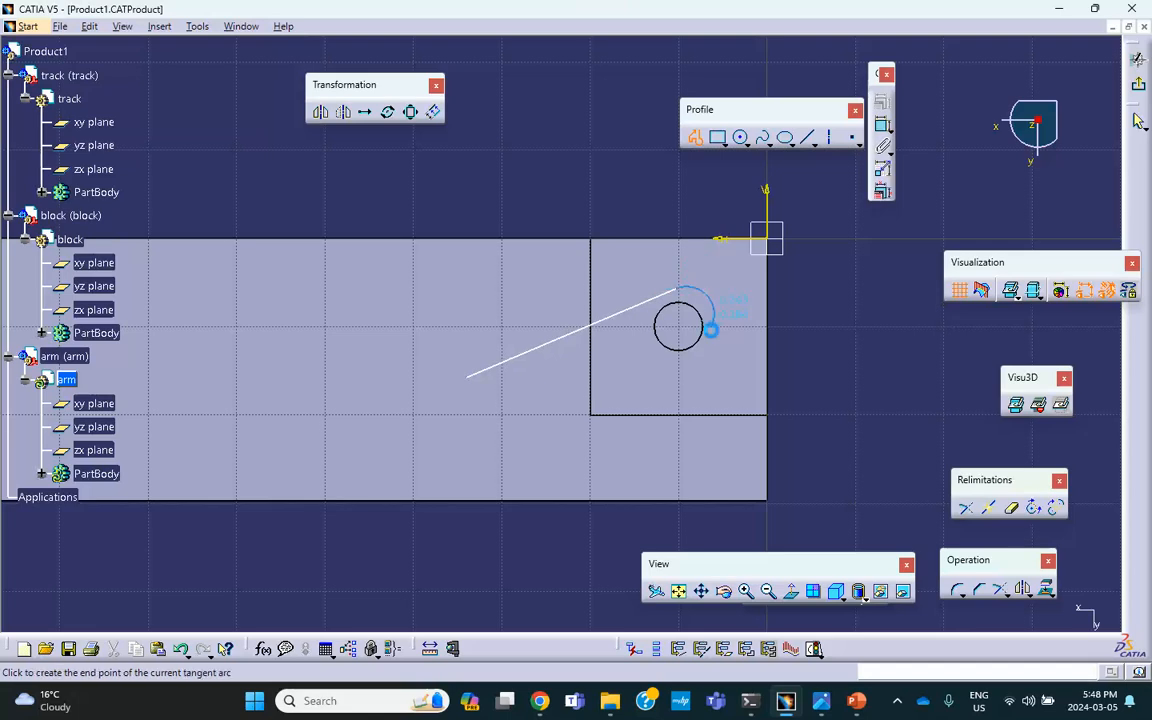
left_click(697, 370)
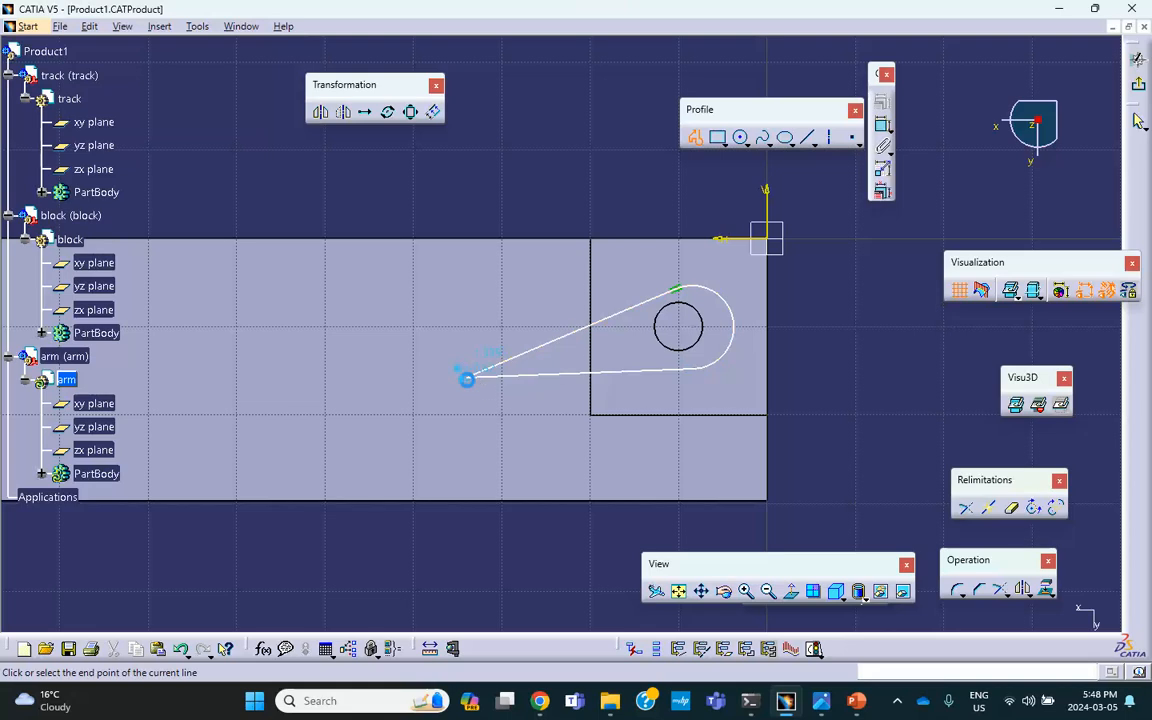
left_click(467, 377)
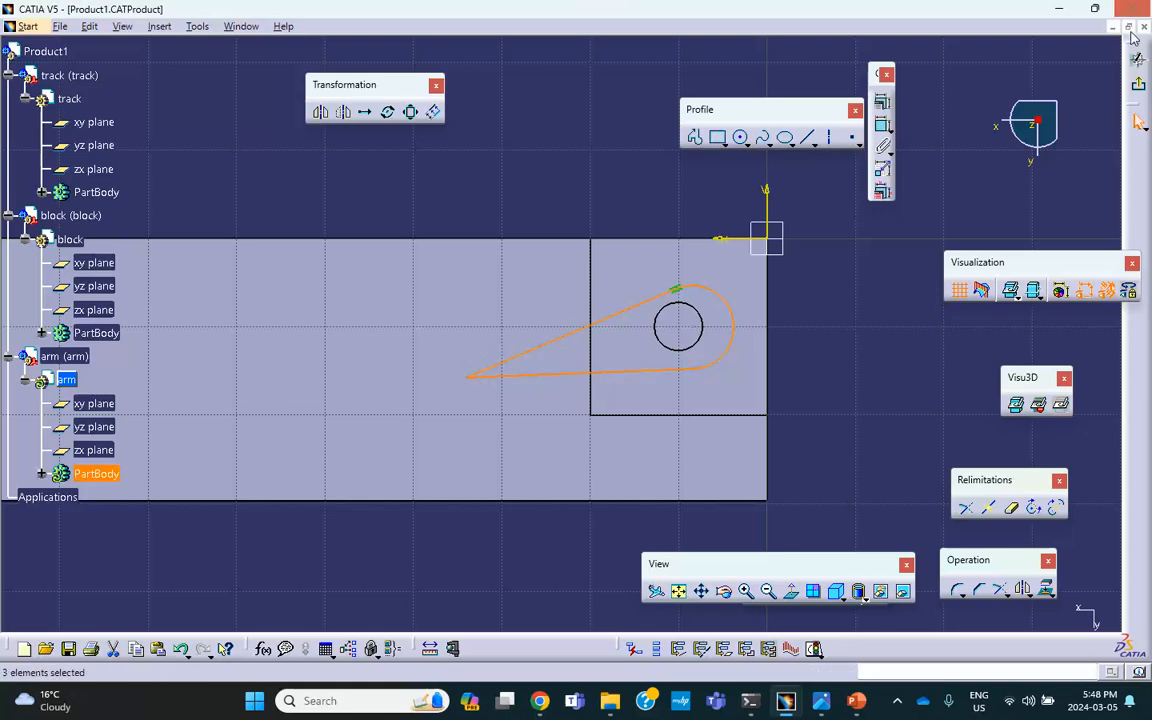
left_click(1138, 86)
- Pad the arm's teardrop sketch to a length of 0.2 in, with the direction reversed so it extends upward from the block
middle_click_drag(648, 250, 506, 265)
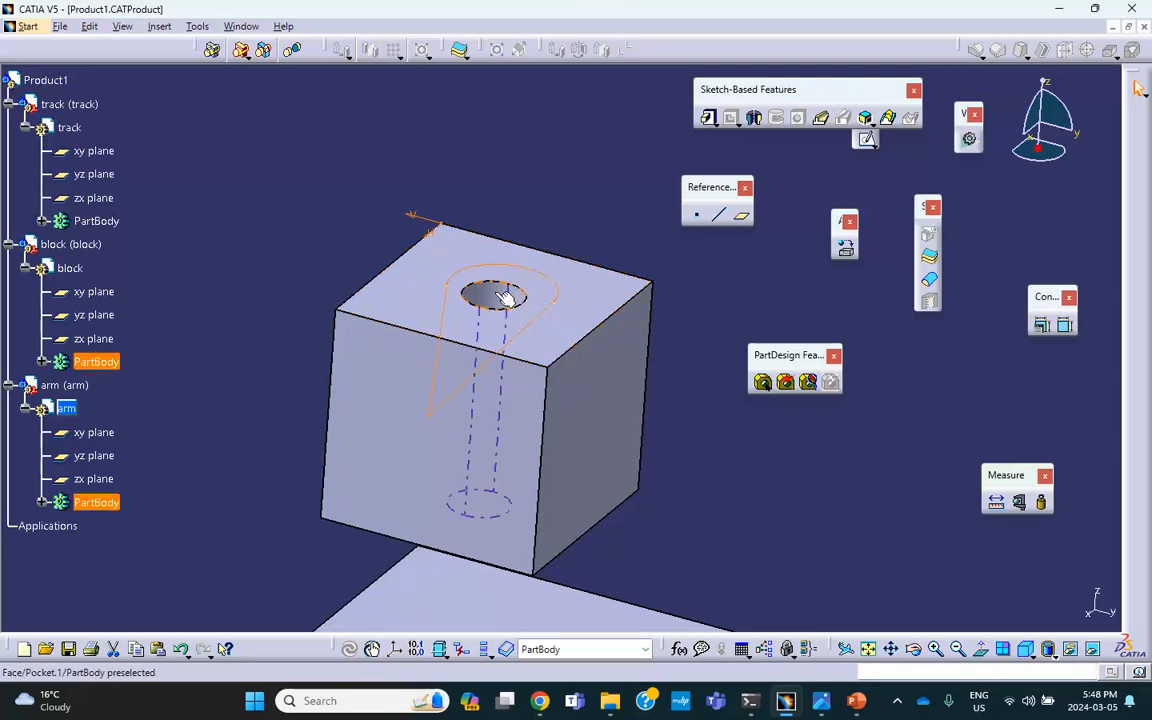
left_click(495, 294)
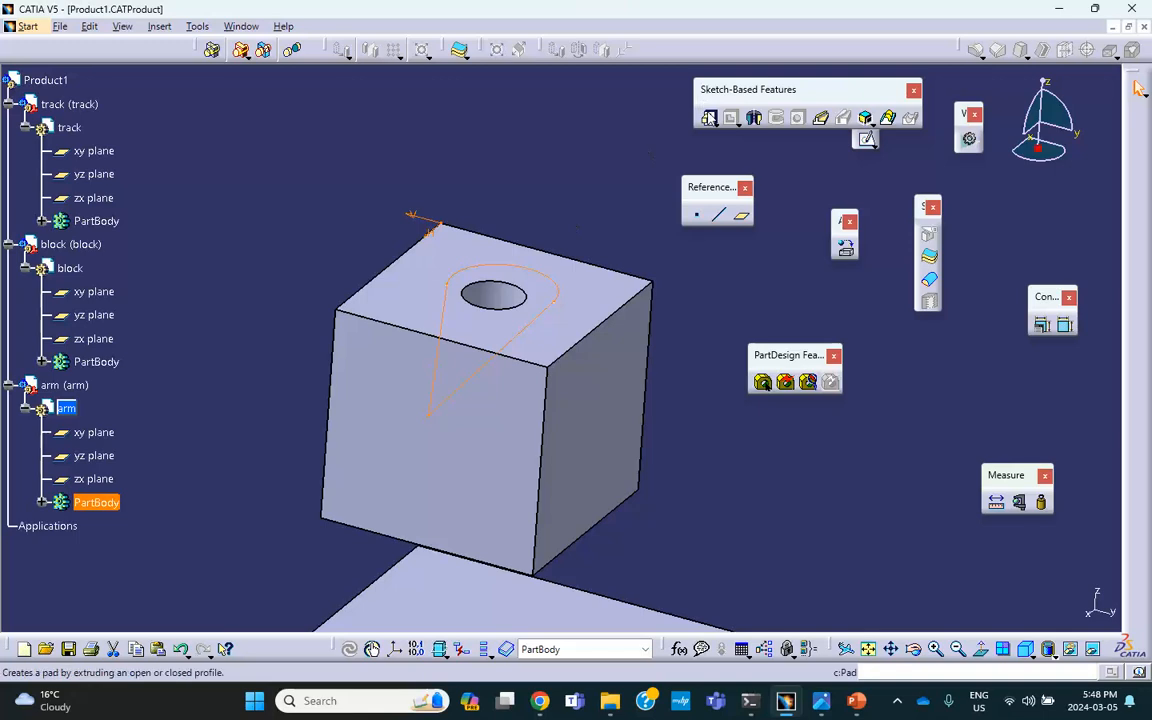
left_click(708, 117)
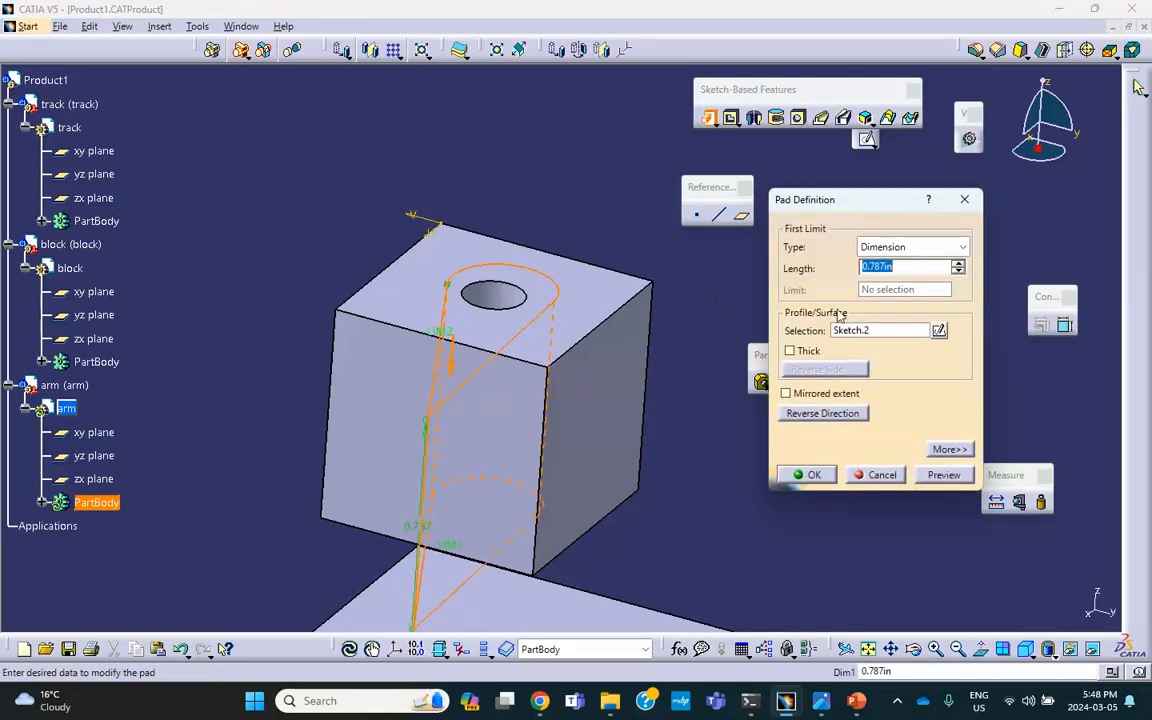
left_click(819, 412)
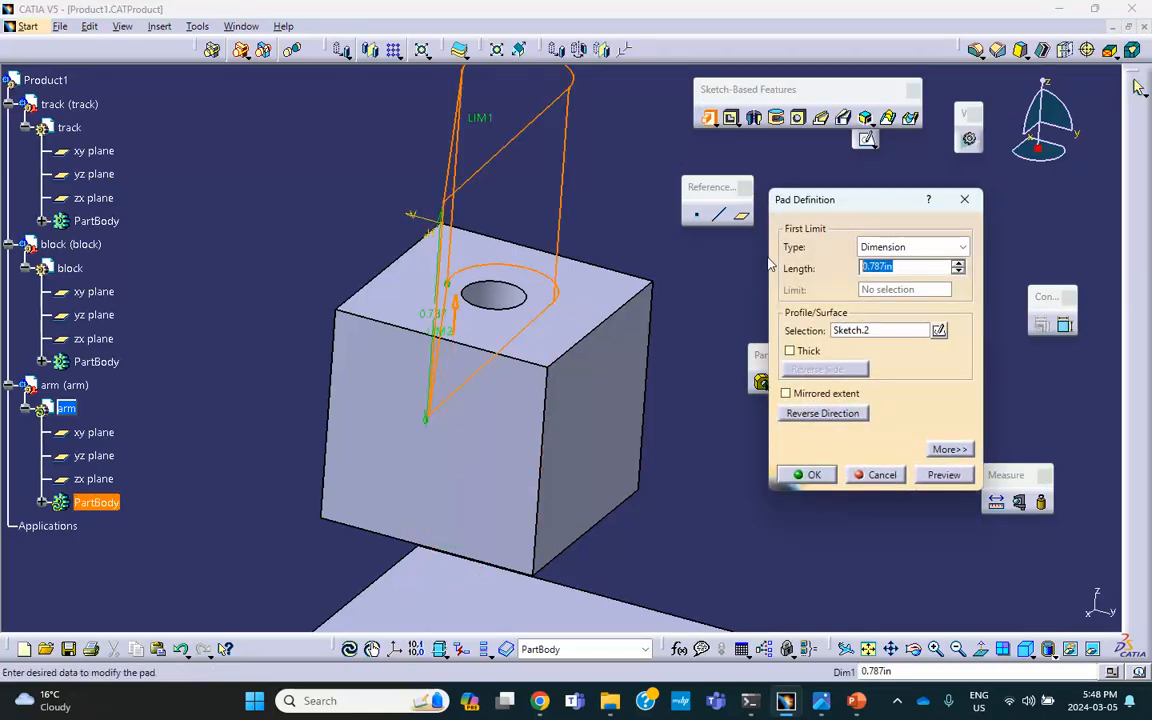
type(".")
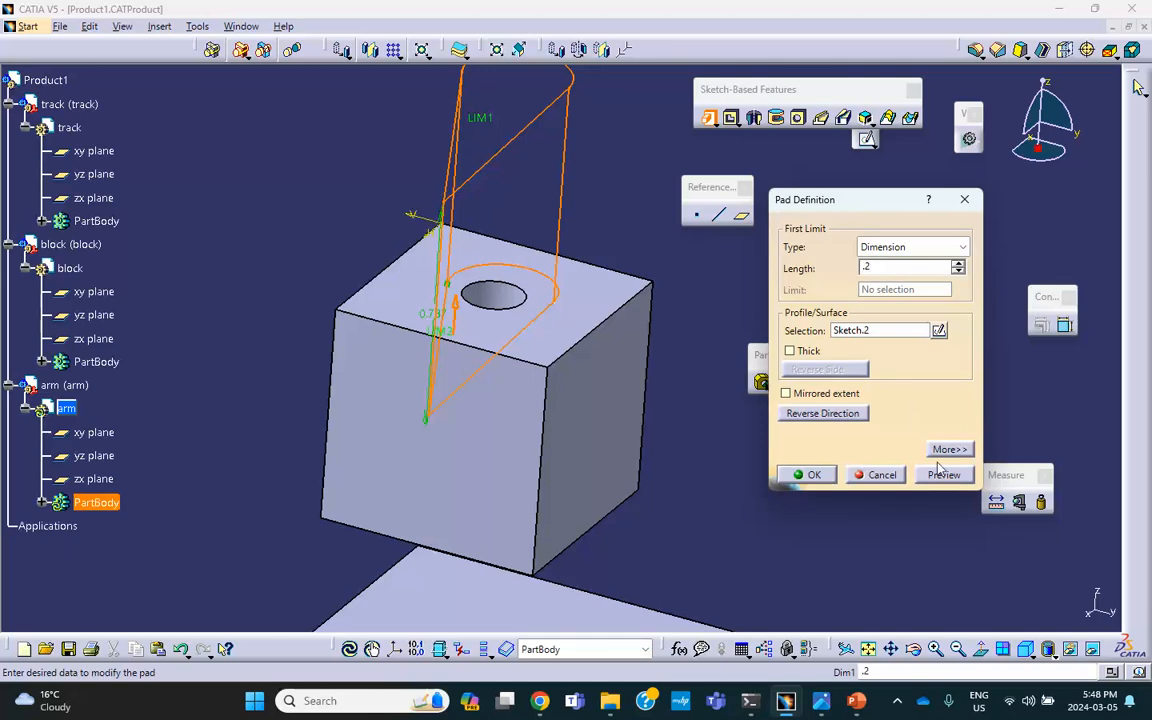
type("2")
left_click(939, 478)
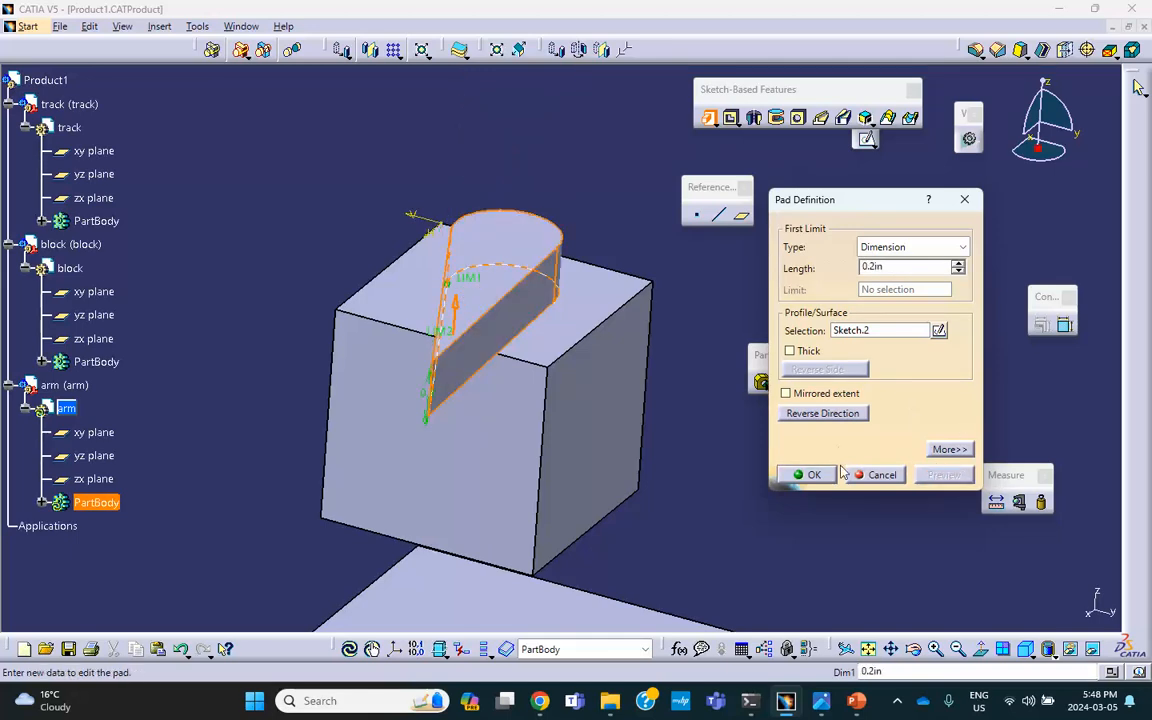
left_click(810, 474)
middle_click_drag(694, 404, 603, 323)
- Activate the top-level Product1 and save it together with its modified parts
double_click(45, 136)
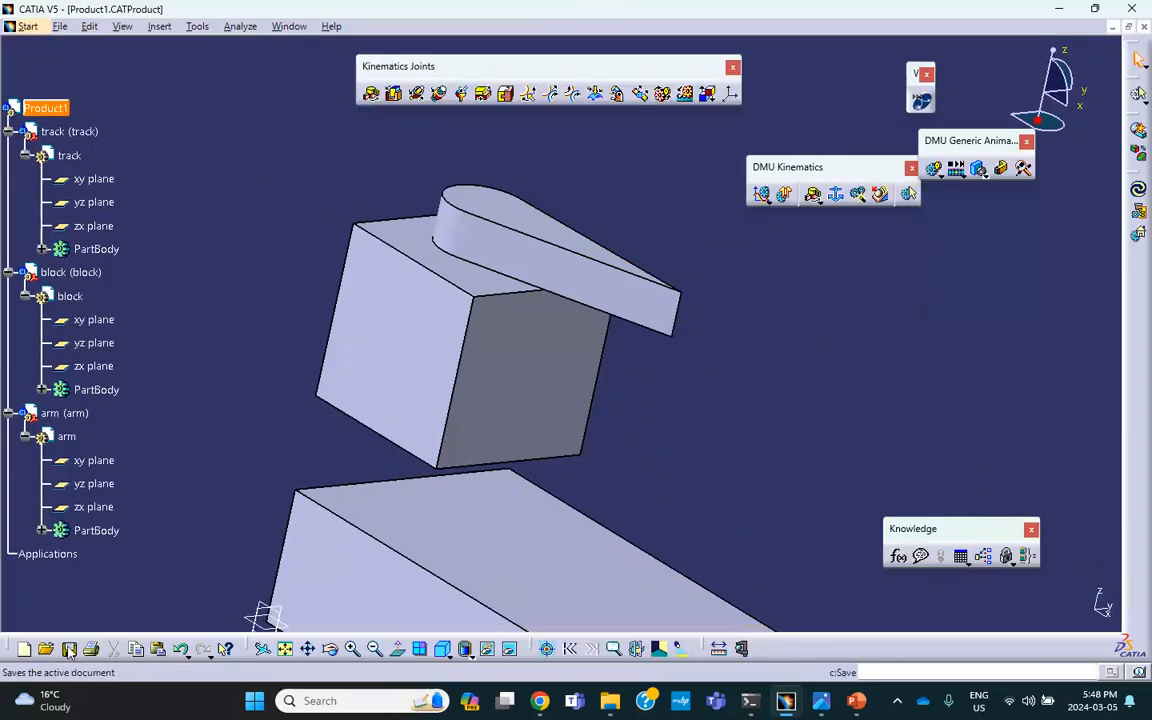
left_click(69, 651)
left_click(596, 388)
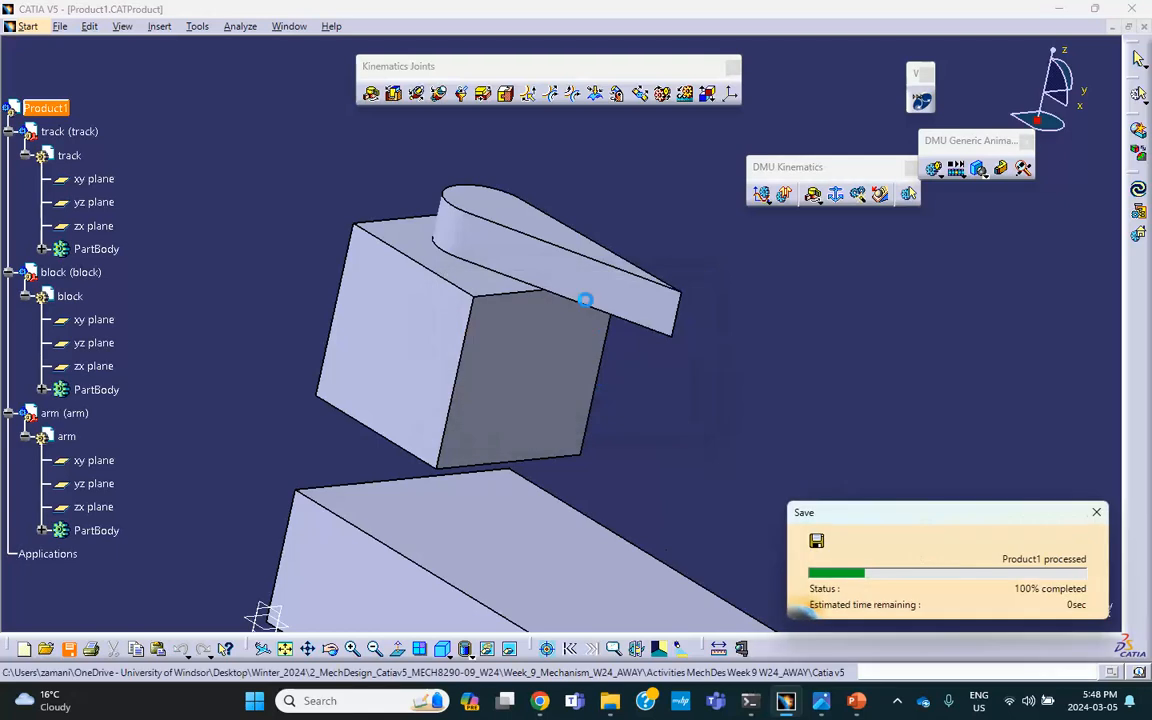
- Switch to the Assembly Design workbench and anchor the track with a Fix constraint
left_click(60, 26)
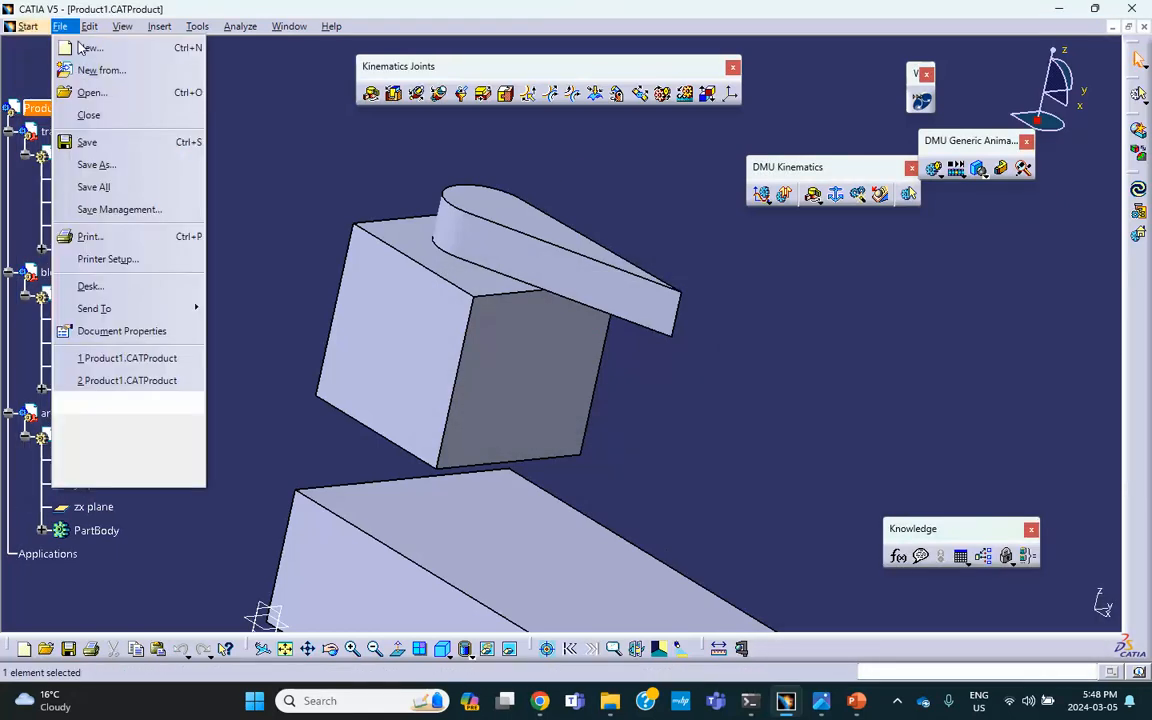
mouse_move(28, 26)
mouse_move(45, 145)
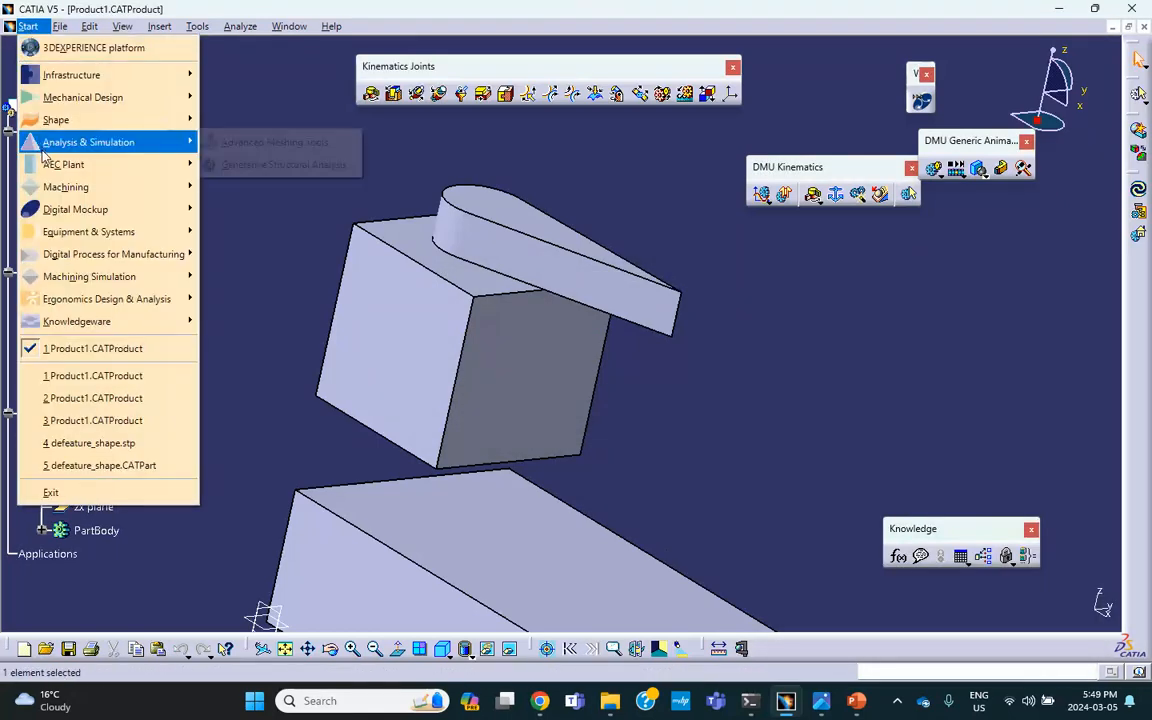
mouse_move(112, 95)
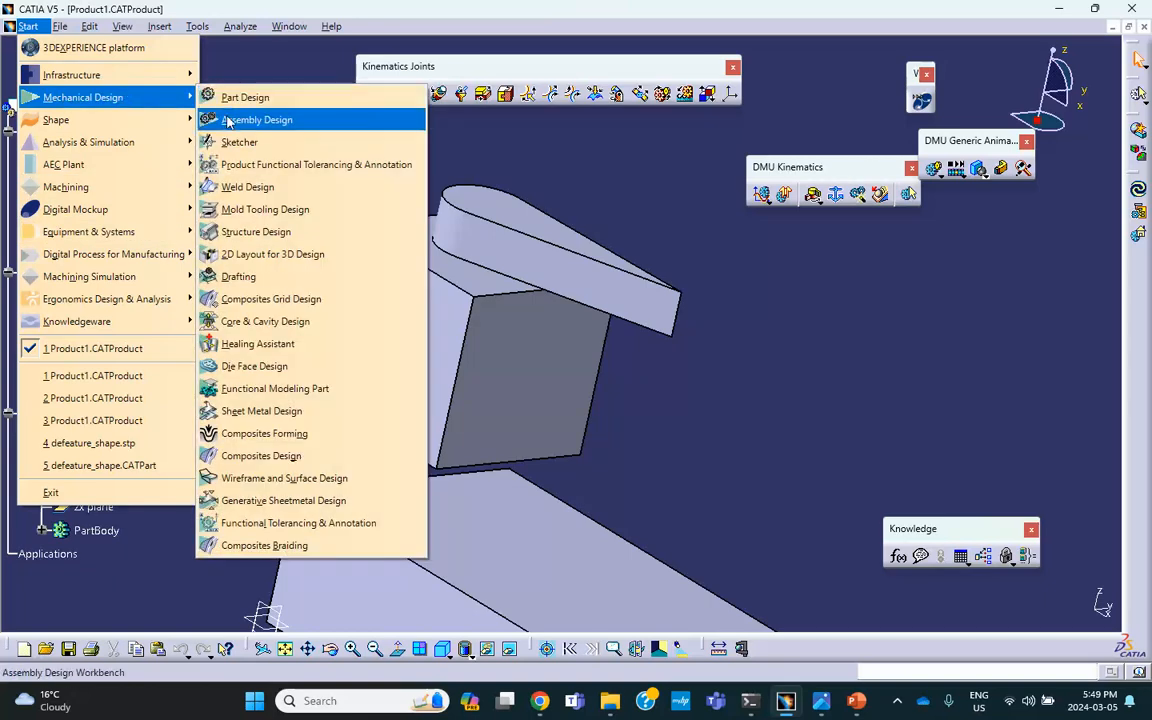
left_click(228, 121)
middle_click_drag(396, 131, 630, 95)
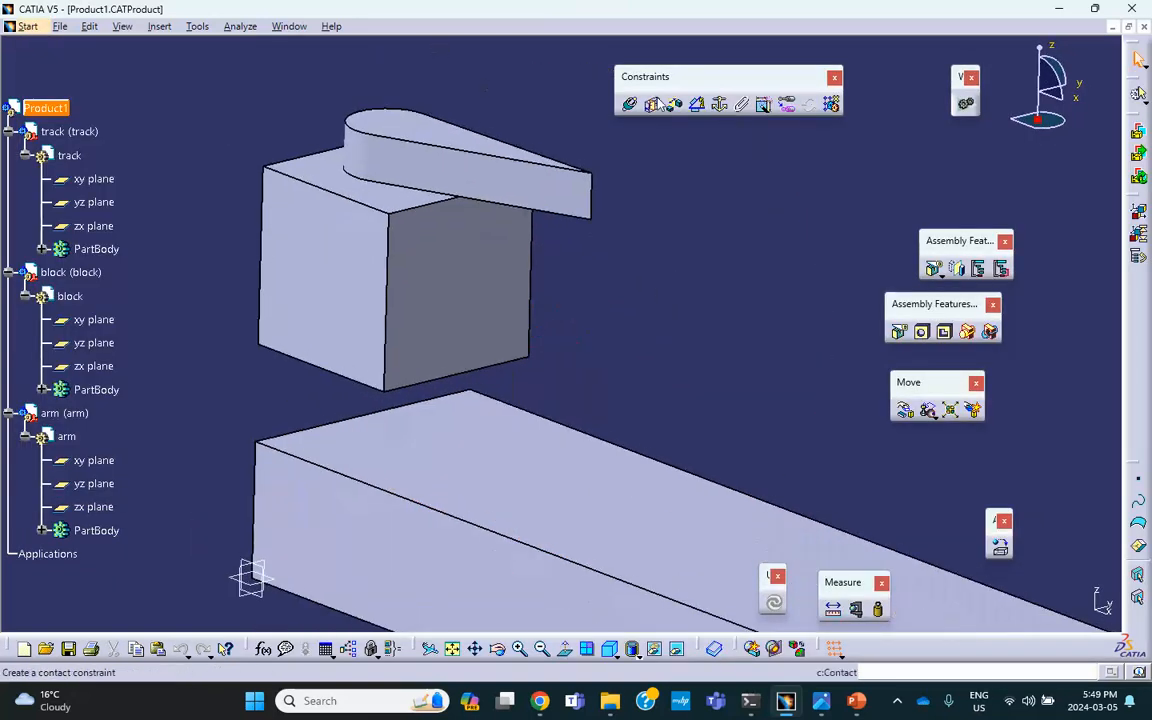
left_click(719, 104)
left_click(642, 421)
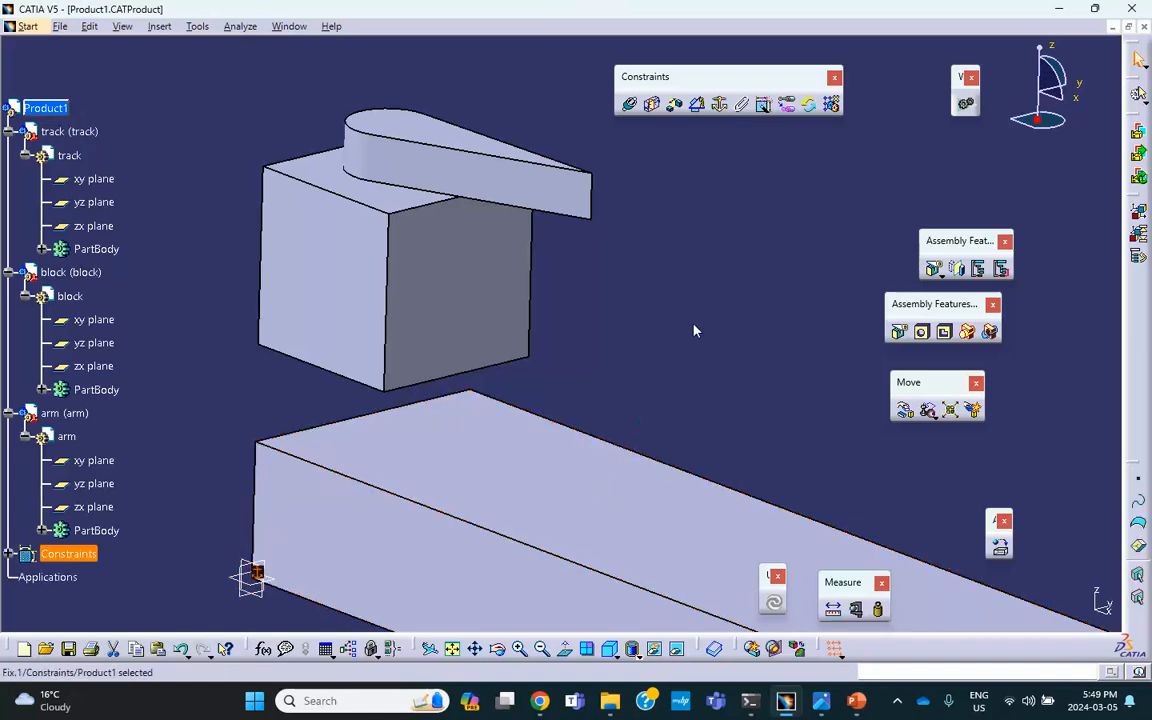
- Add a coincidence constraint between the block's lower long-side edge and the matching upper edge of the track
left_click(632, 107)
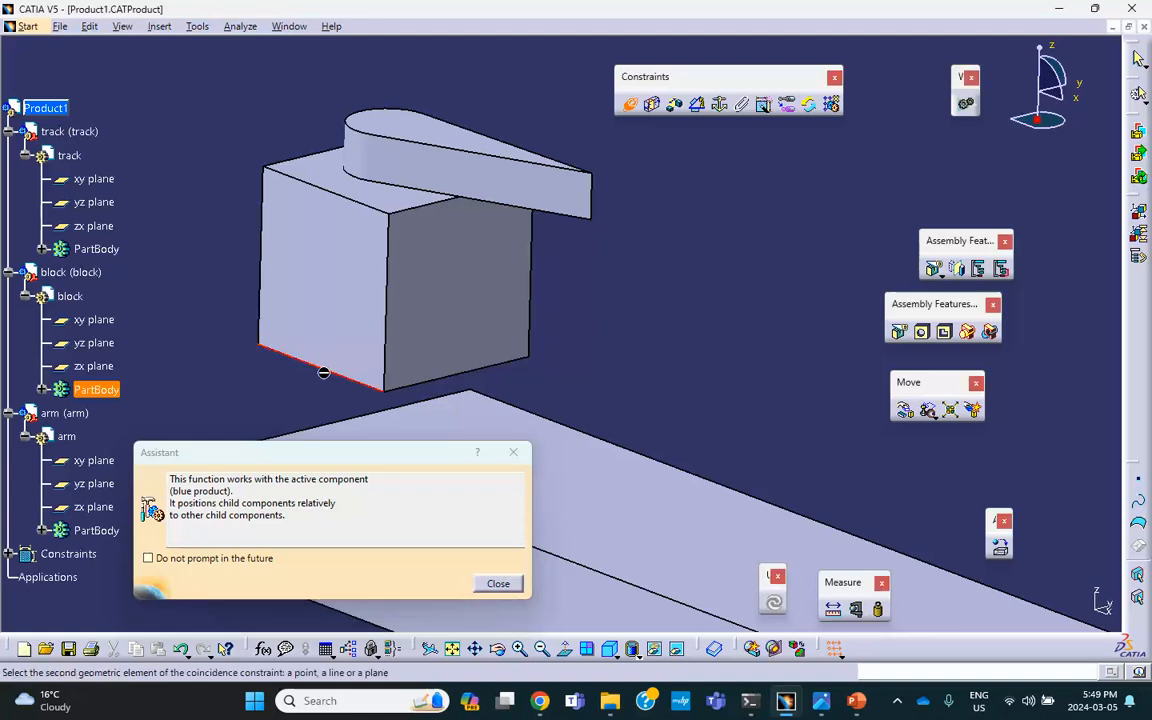
left_click(333, 376)
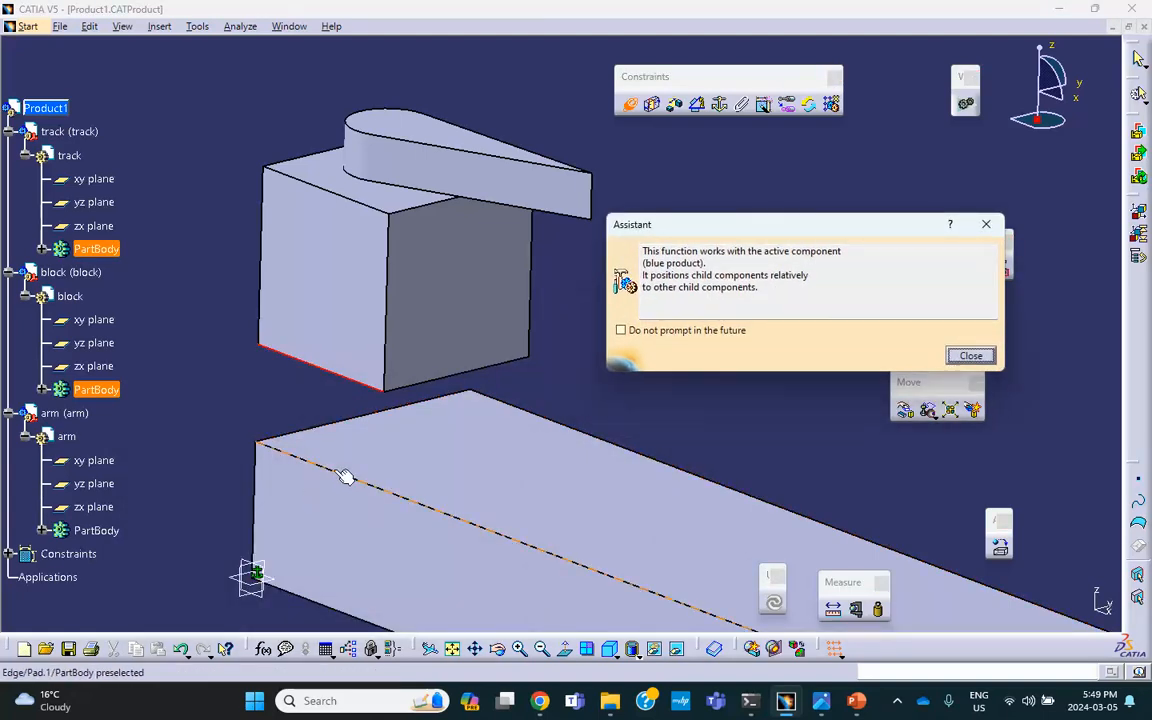
left_click(295, 452)
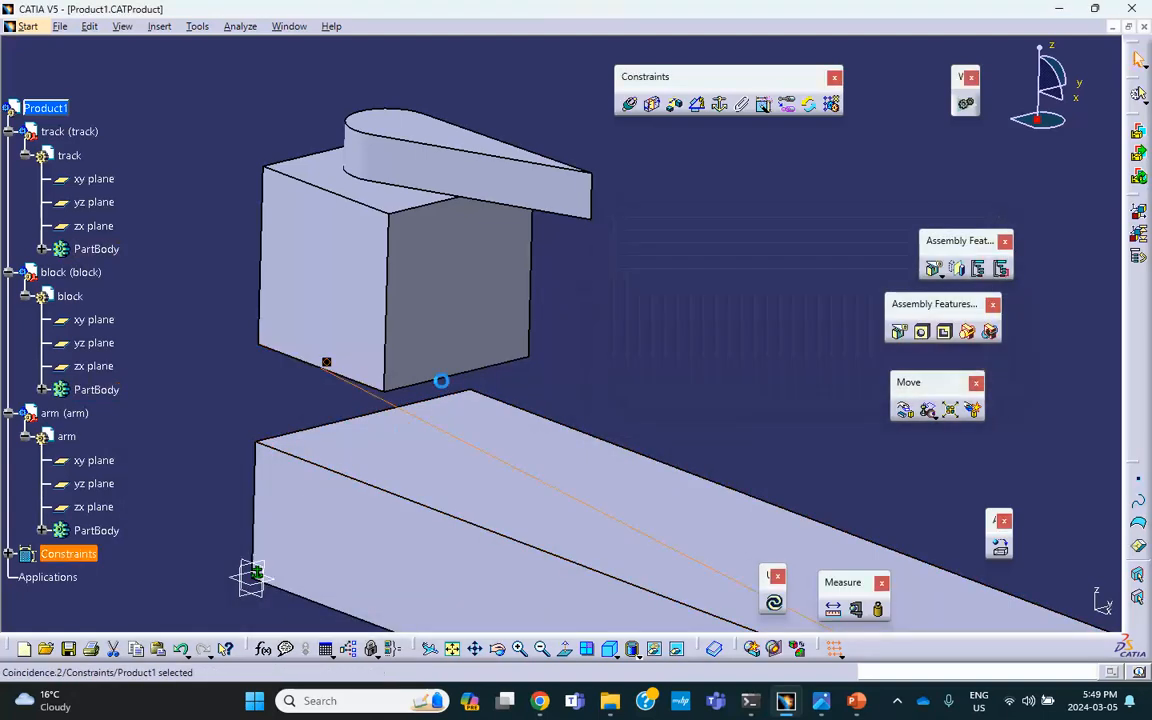
- Make the block's side face coincident with the track's side face, with Same orientation, and update the assembly to seat the block
left_click(632, 106)
left_click(340, 280)
left_click(352, 524)
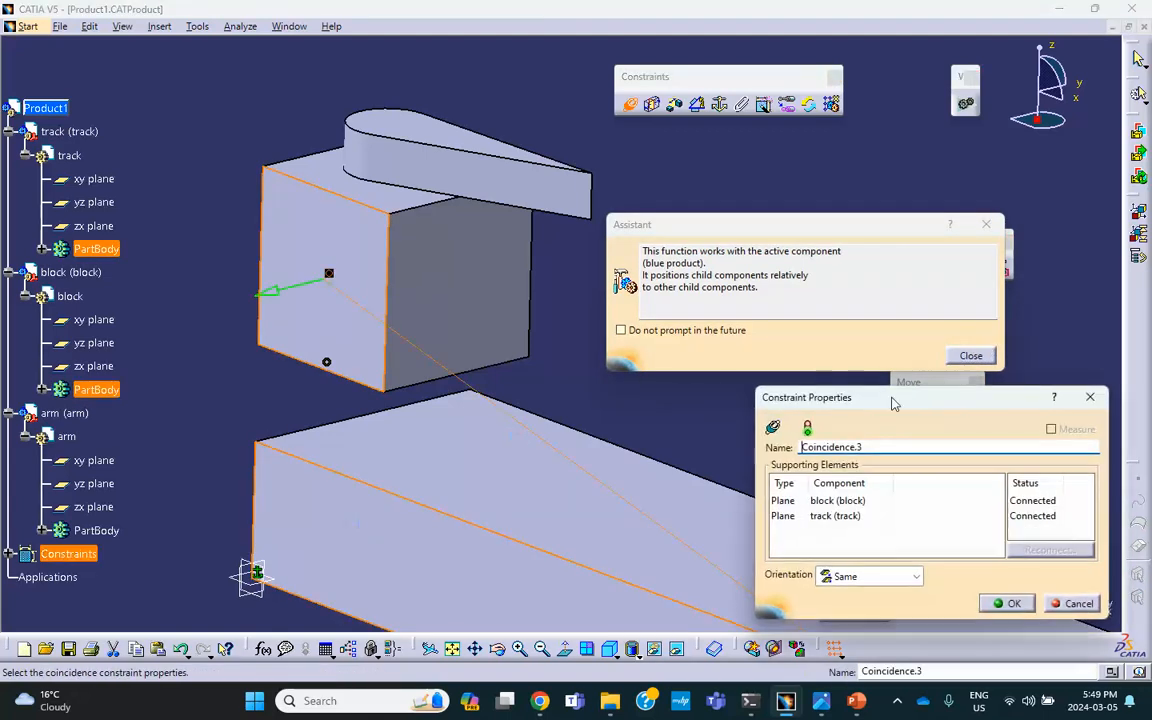
left_click(1010, 604)
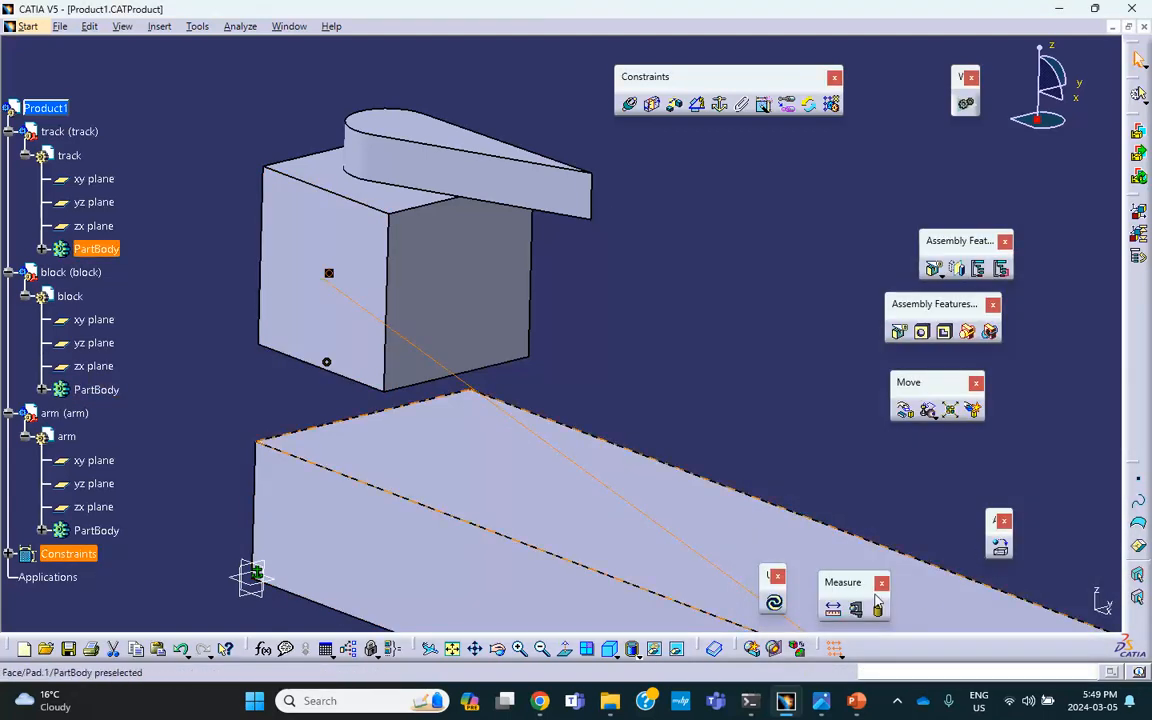
left_click(778, 609)
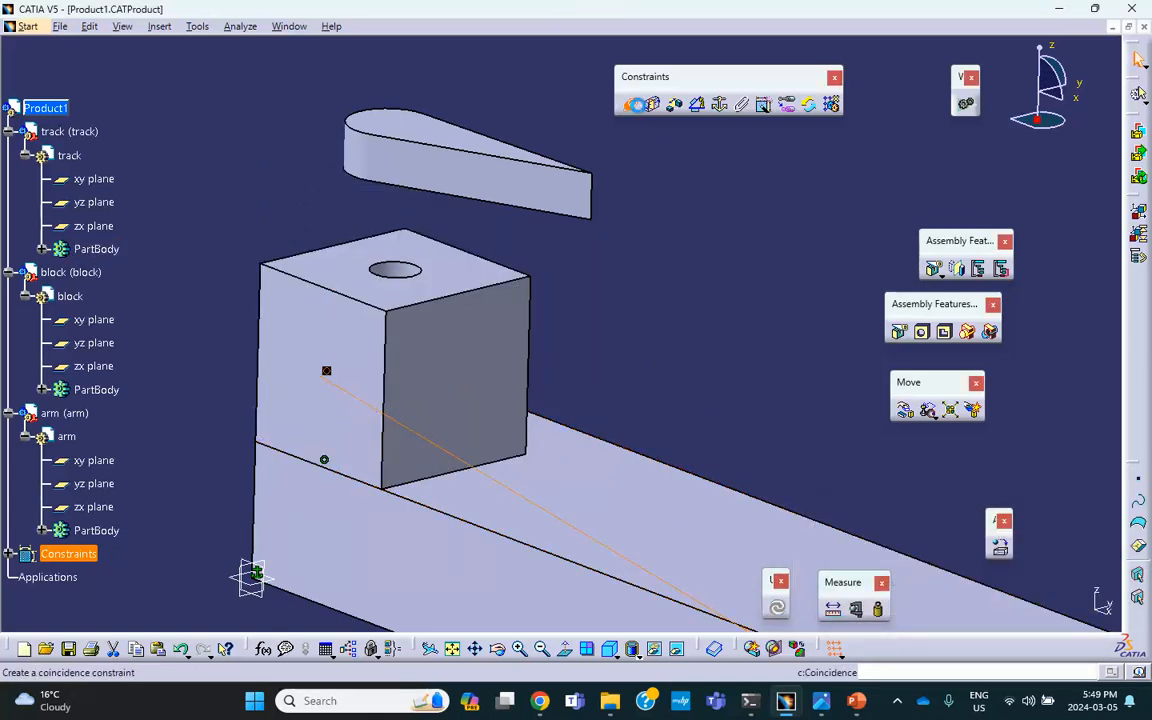
- Add a coincidence constraint between the axis of the block's hole and the axis of the arm's rounded end
left_click(629, 104)
left_click(398, 277)
middle_click_drag(333, 229, 538, 302)
left_click(540, 205)
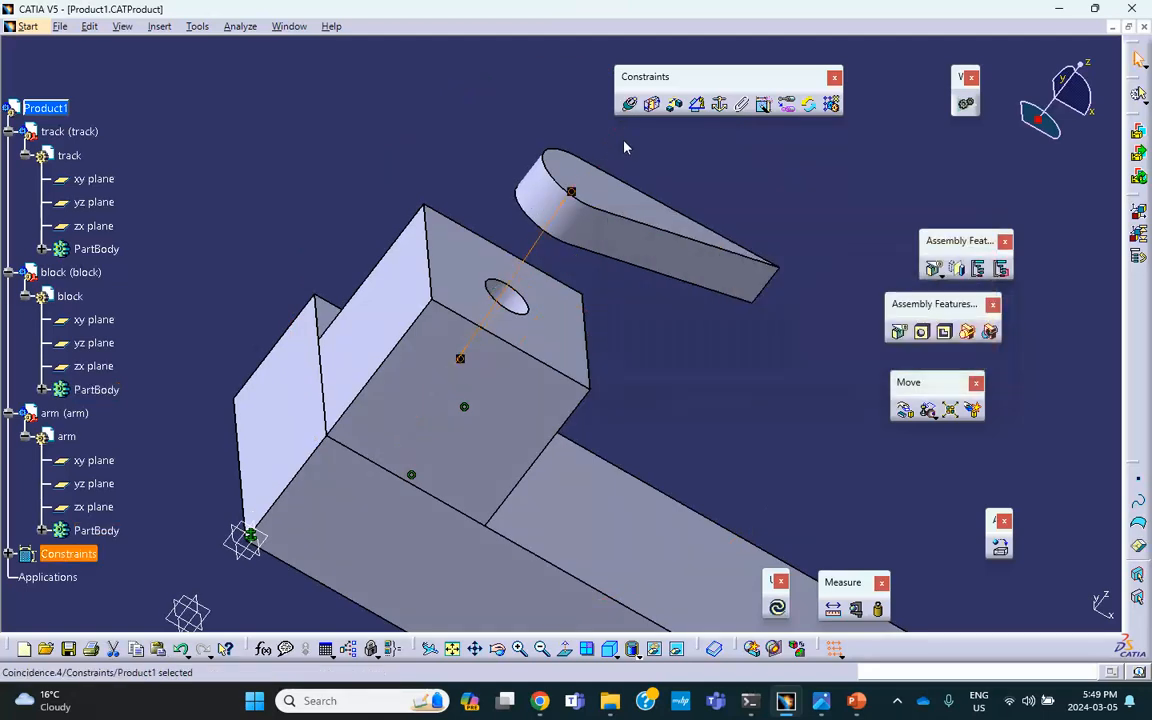
- Make the block's top face coincident with the arm's underside and update the assembly to seat the arm on the block
left_click(553, 309)
middle_click_drag(566, 339, 470, 110)
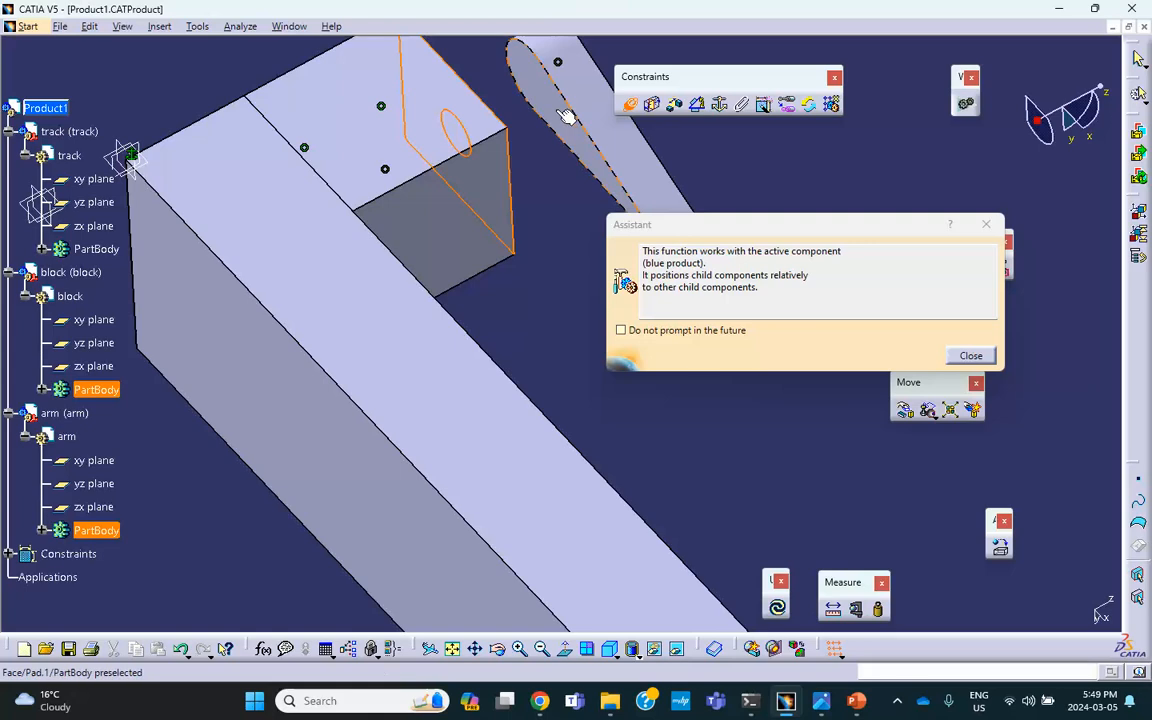
left_click(576, 112)
left_click(1010, 603)
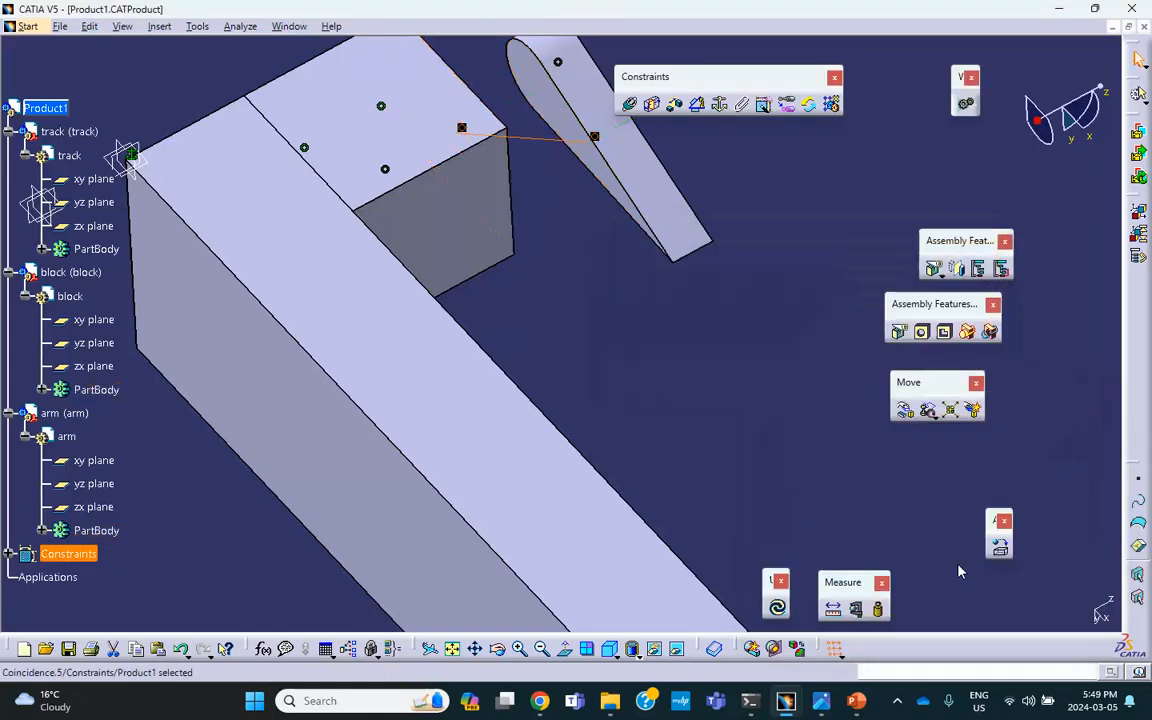
left_click(777, 607)
middle_click_drag(561, 404, 466, 352)
left_click(57, 108)
middle_click_drag(604, 314, 500, 304)
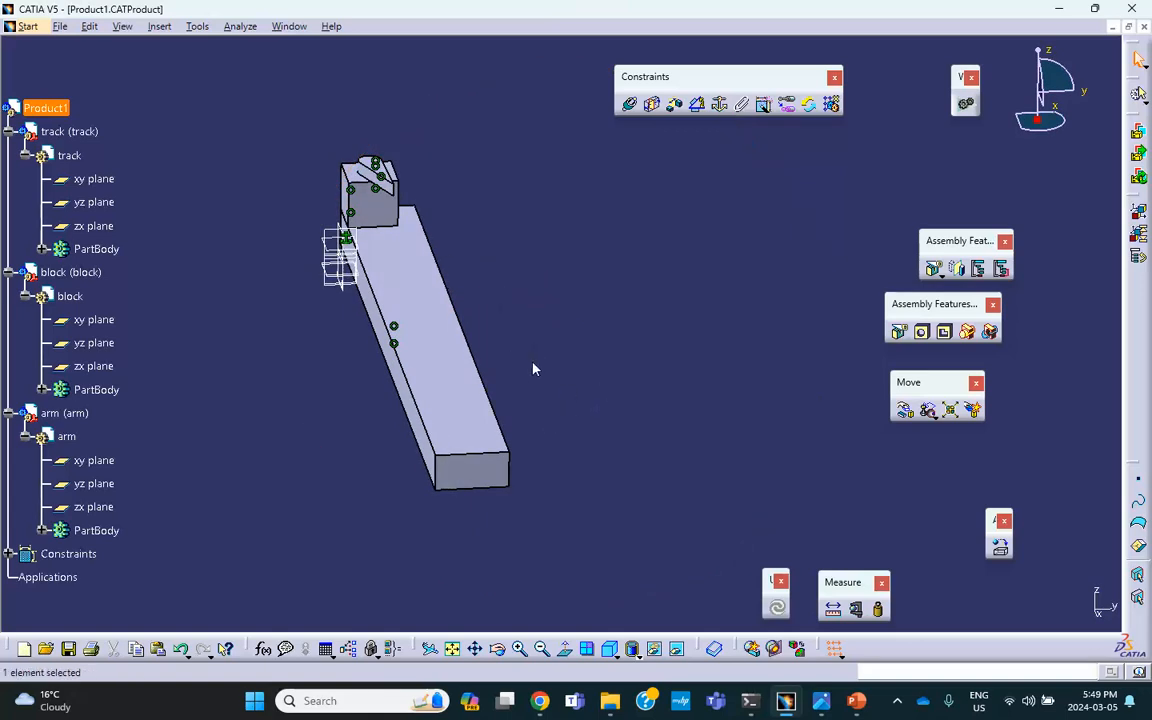
- Collapse the track, block and arm branches of the tree and switch to the DMU Kinematics workbench
left_click(8, 131)
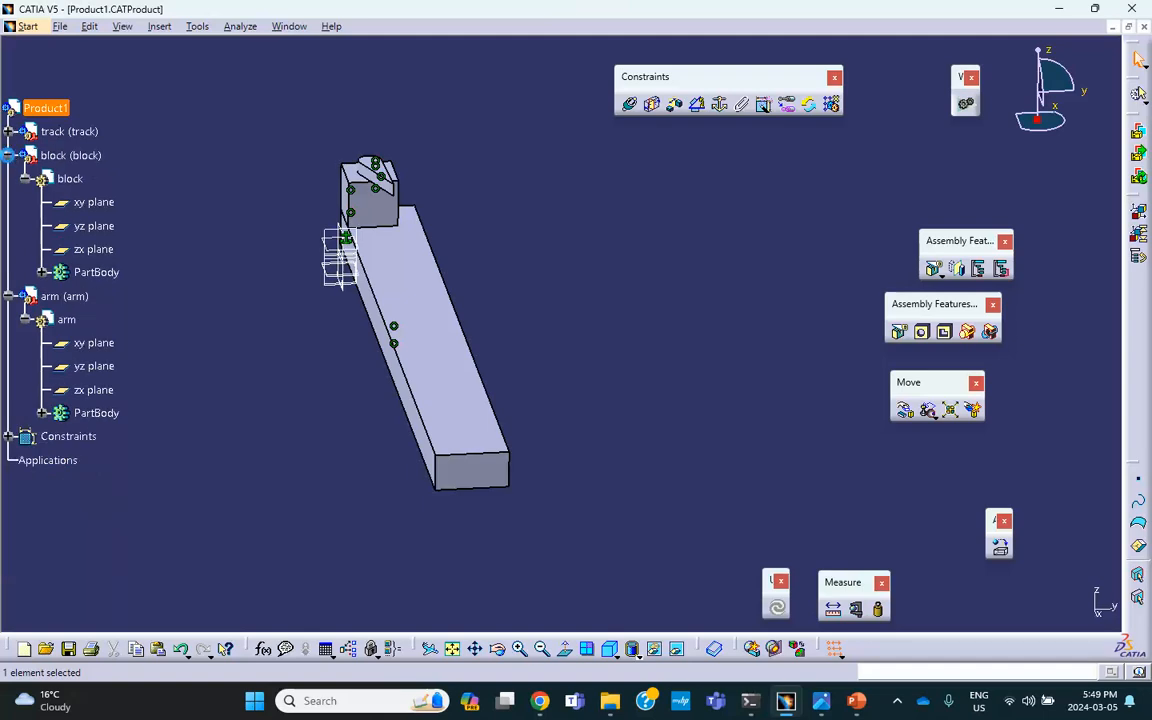
left_click(8, 155)
left_click(8, 178)
left_click(311, 149)
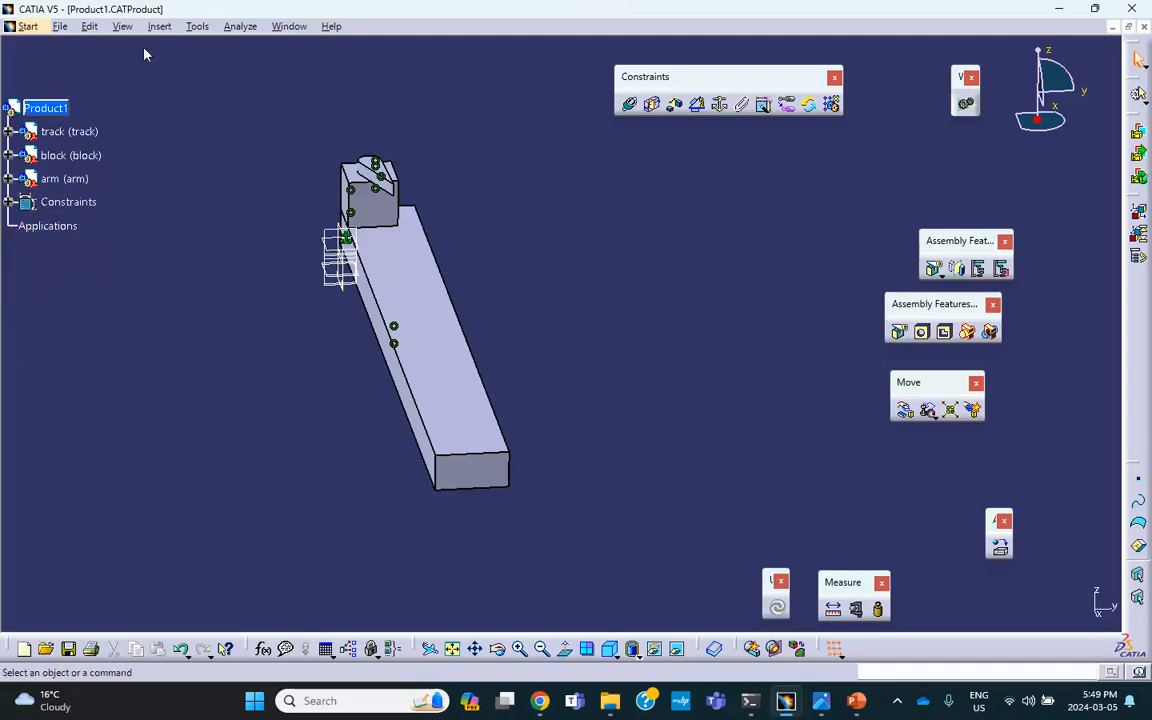
left_click(27, 27)
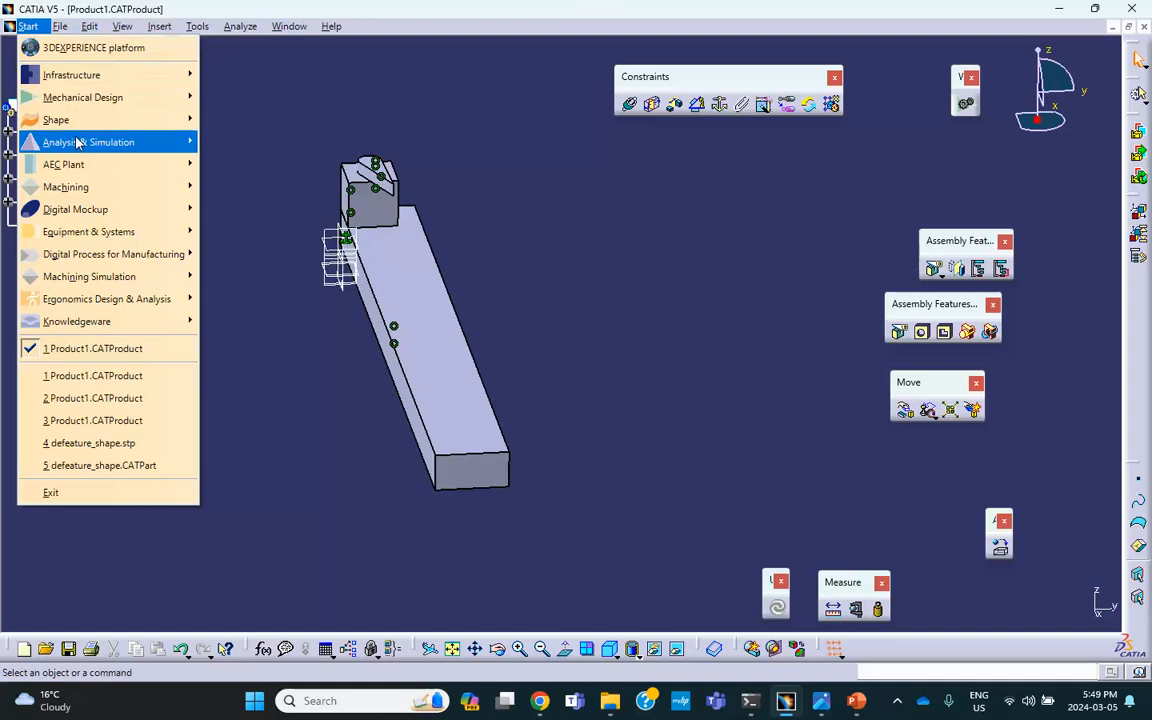
mouse_move(63, 210)
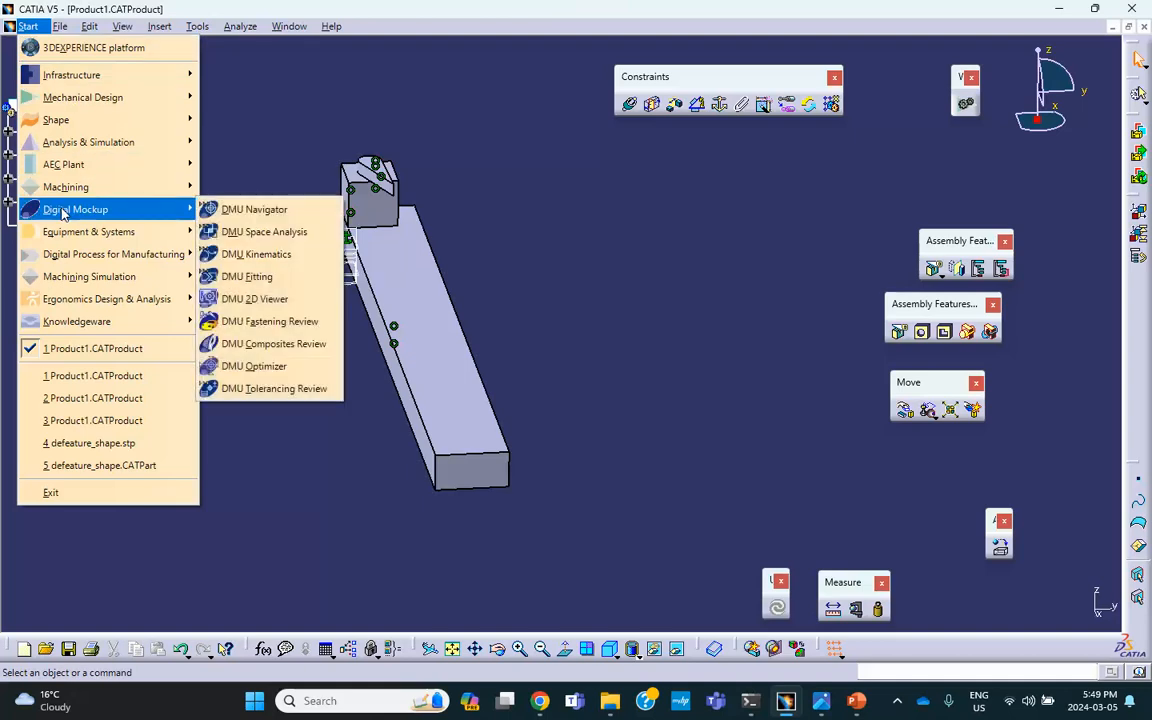
left_click(260, 254)
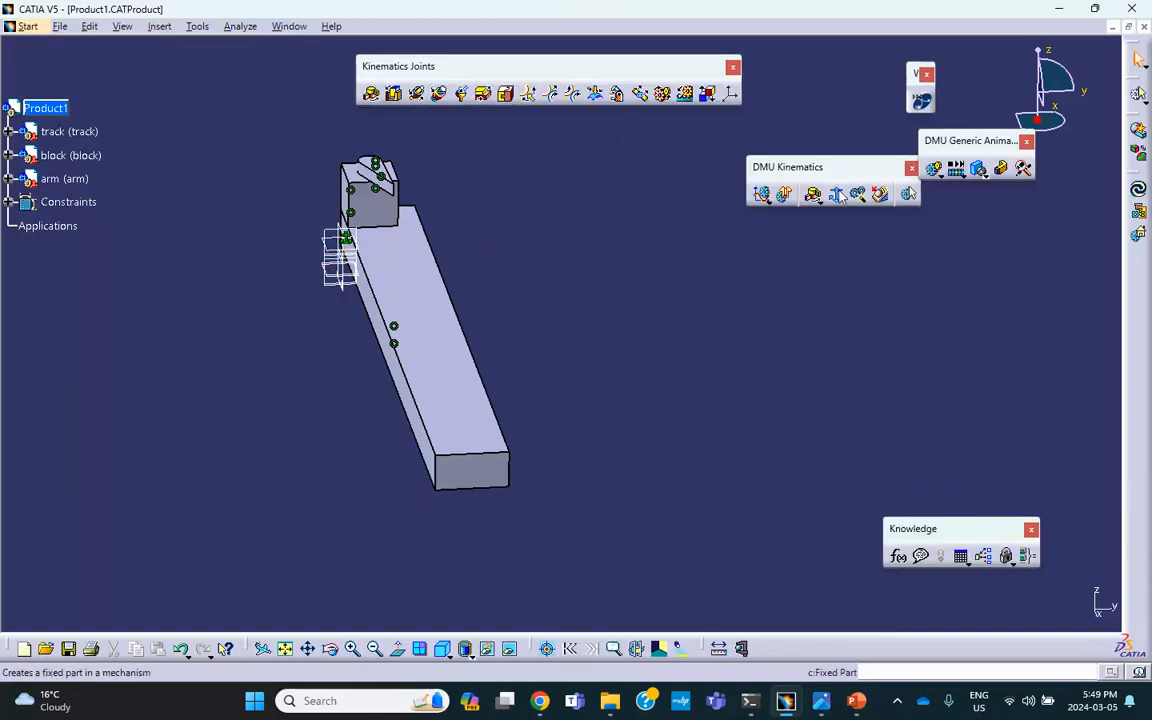
- Create a new mechanism named Mechanism.1 and automatically convert the assembly constraints into its joints
left_click(859, 193)
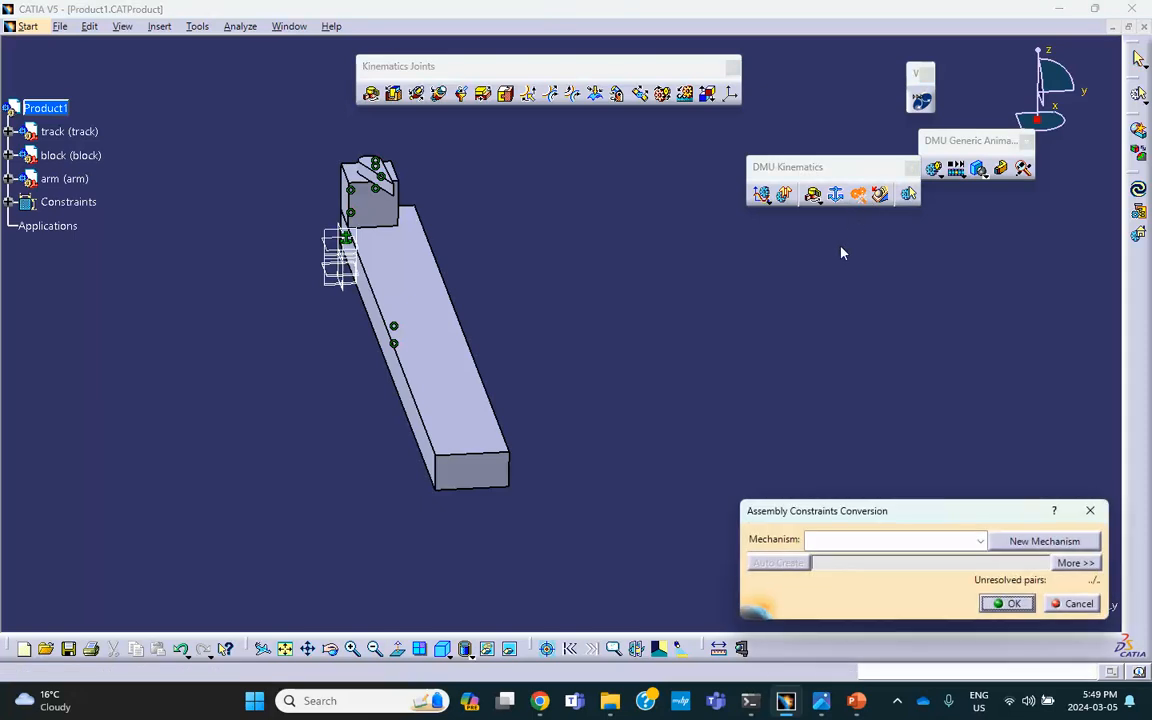
left_click(1003, 541)
left_click(1010, 603)
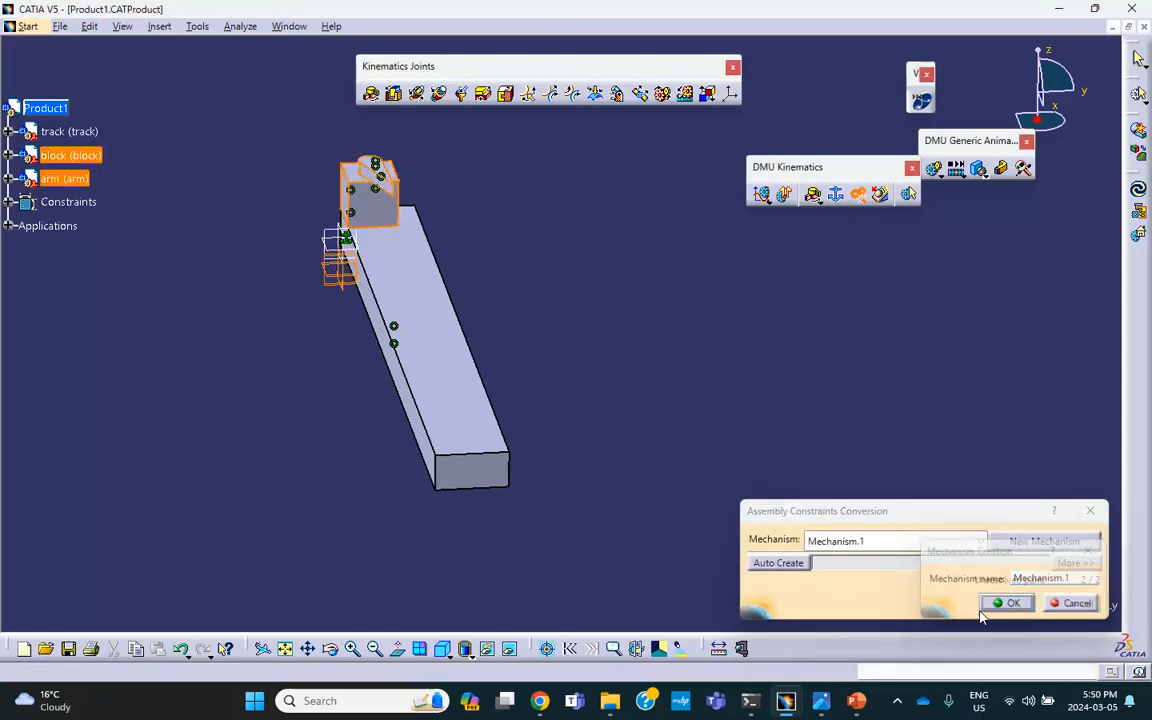
left_click(782, 565)
left_click(1016, 604)
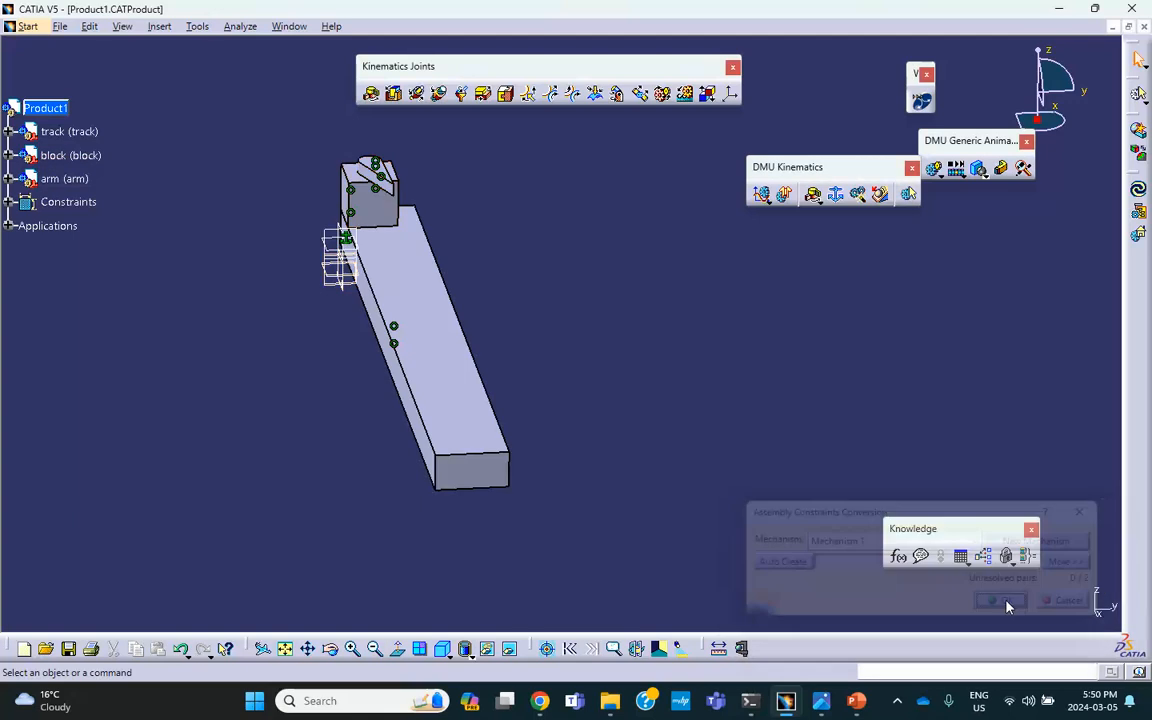
- Expand Mechanism.1 down to its joints and make the revolute joint between block and arm angle driven
left_click(8, 226)
left_click(25, 249)
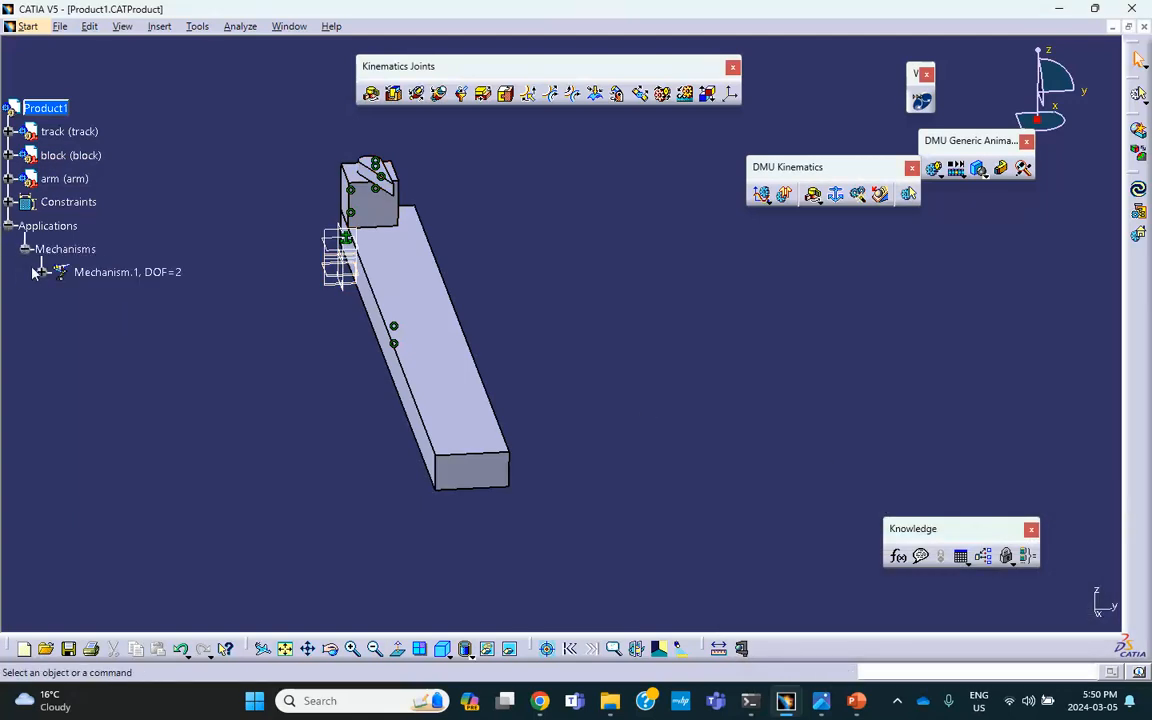
left_click(43, 272)
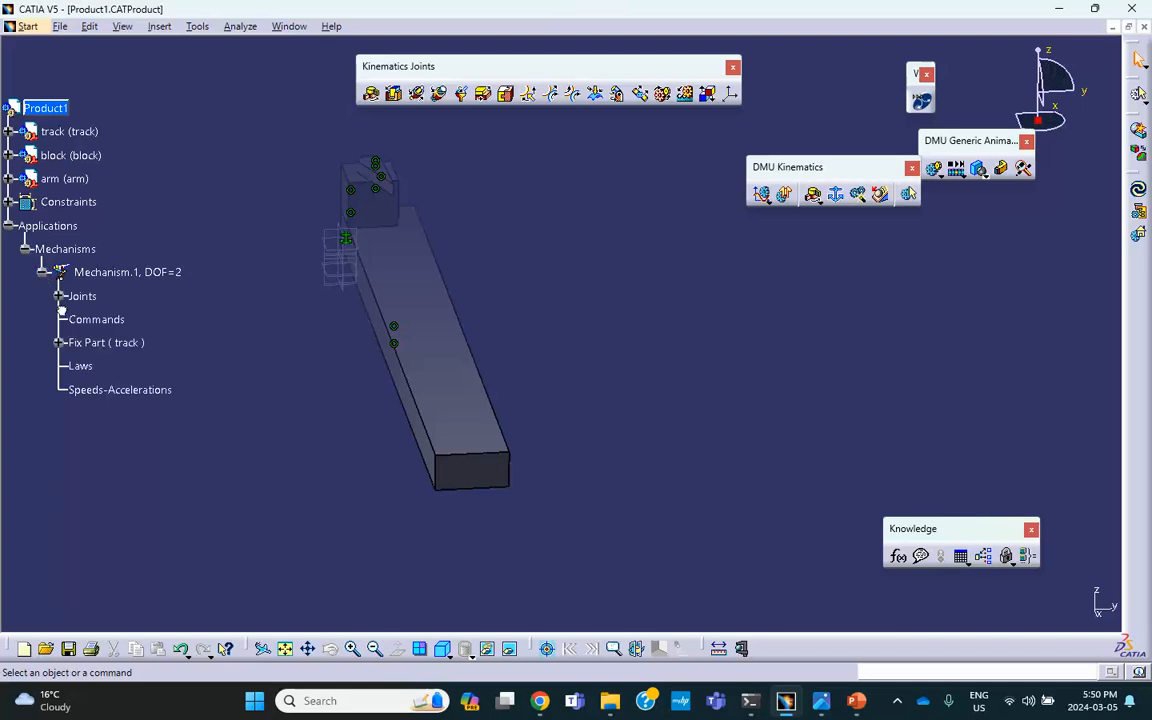
left_click(57, 296)
double_click(150, 319)
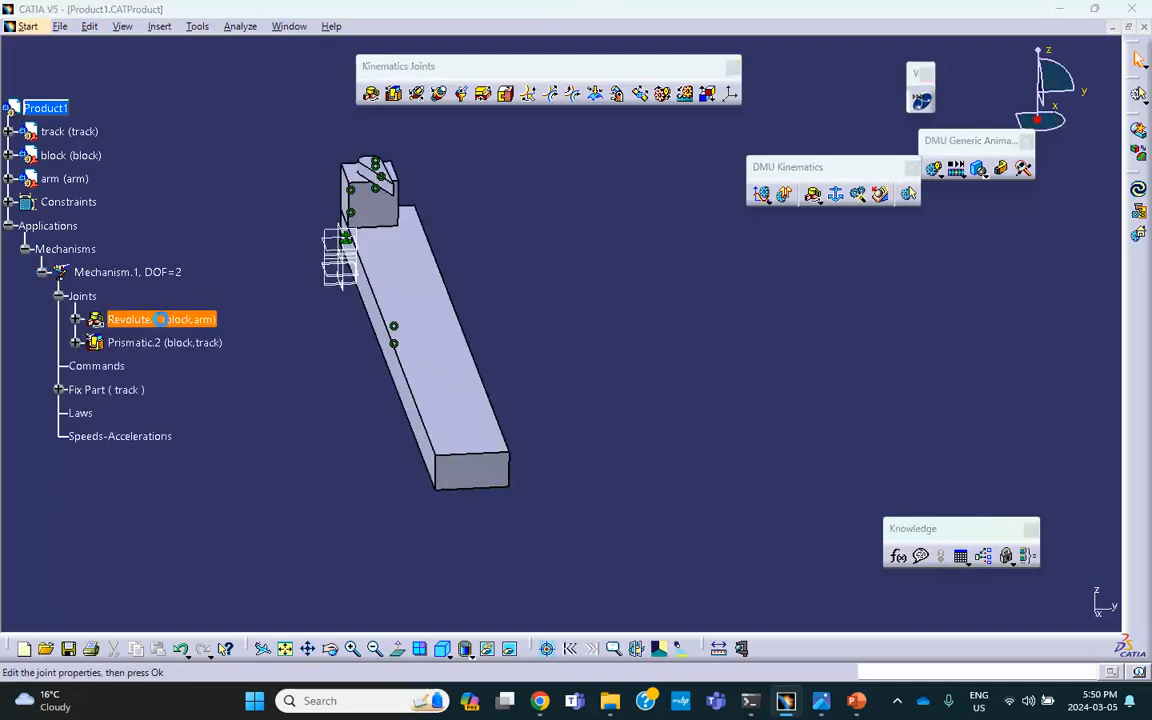
left_click(769, 533)
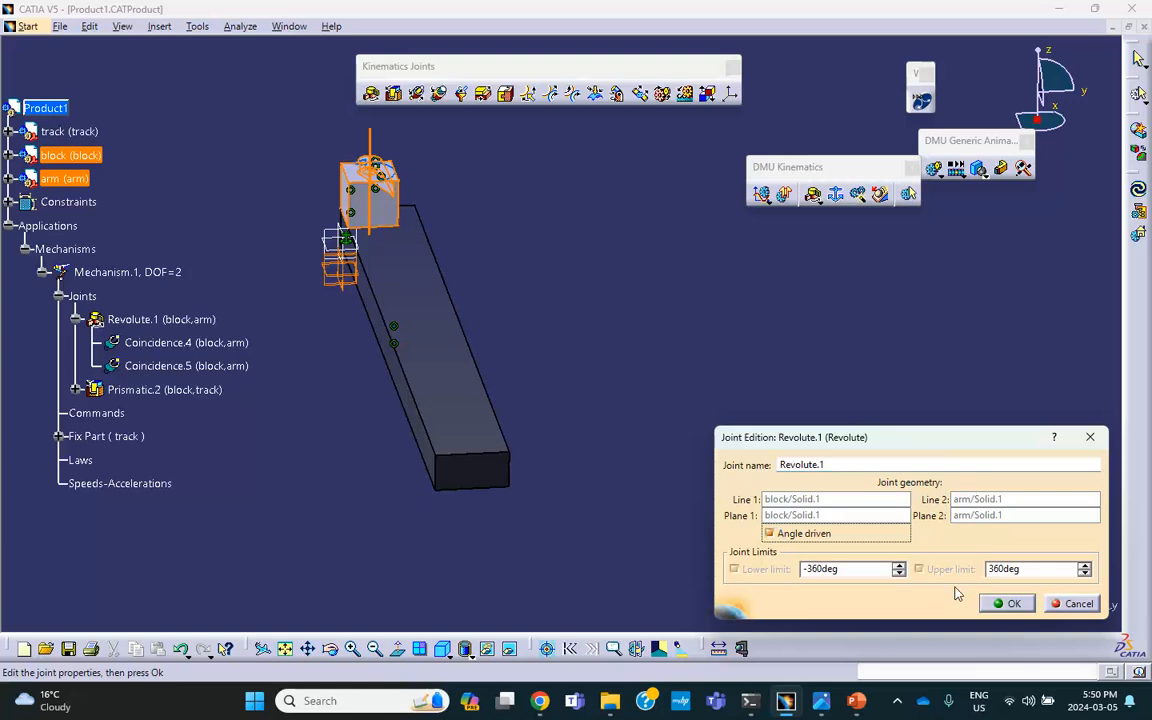
left_click(1007, 603)
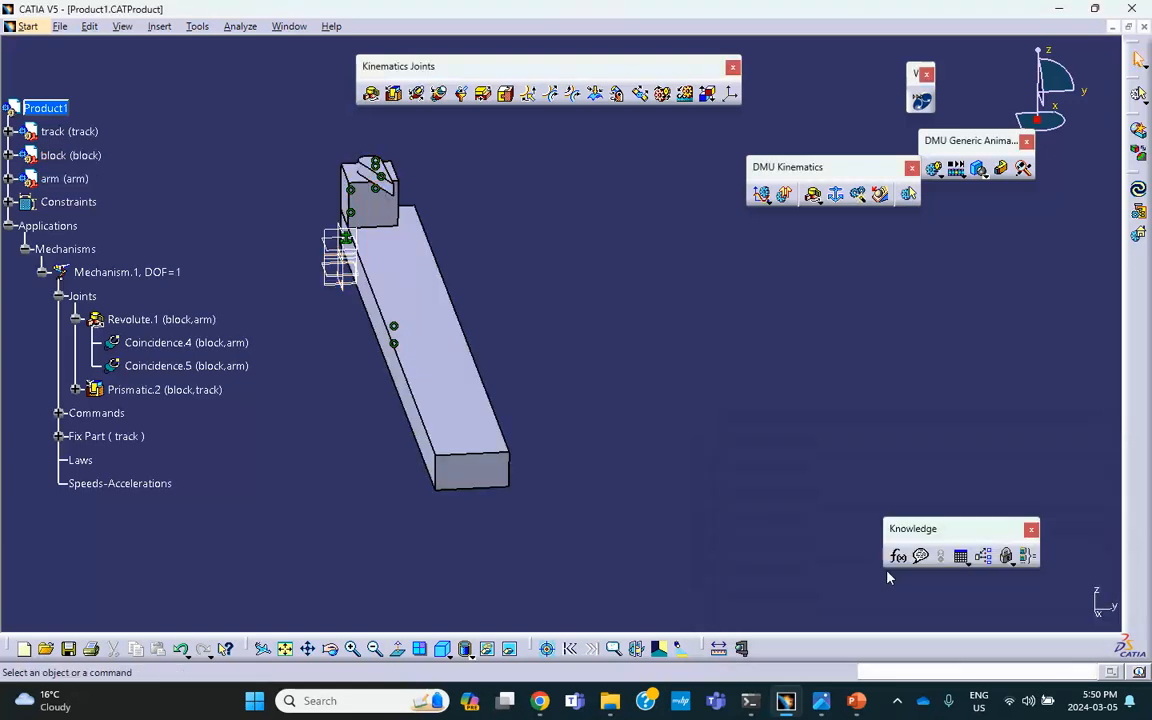
- Make the prismatic joint between block and track length driven
double_click(150, 389)
left_click(769, 533)
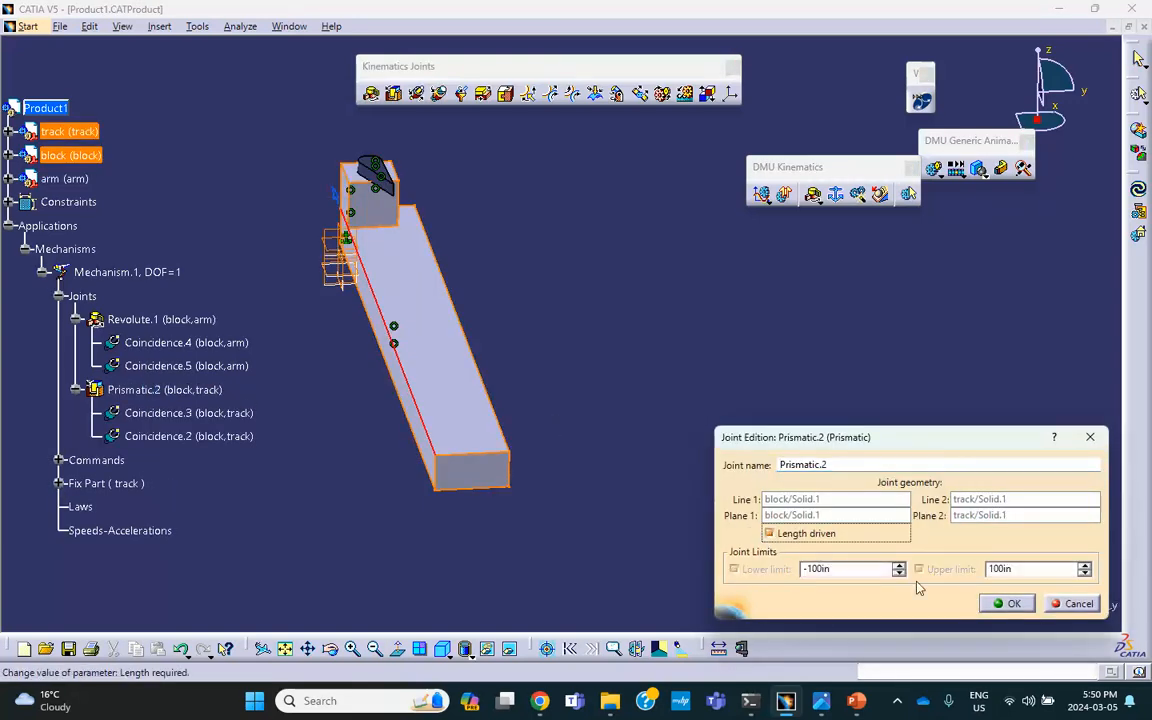
left_click(1007, 603)
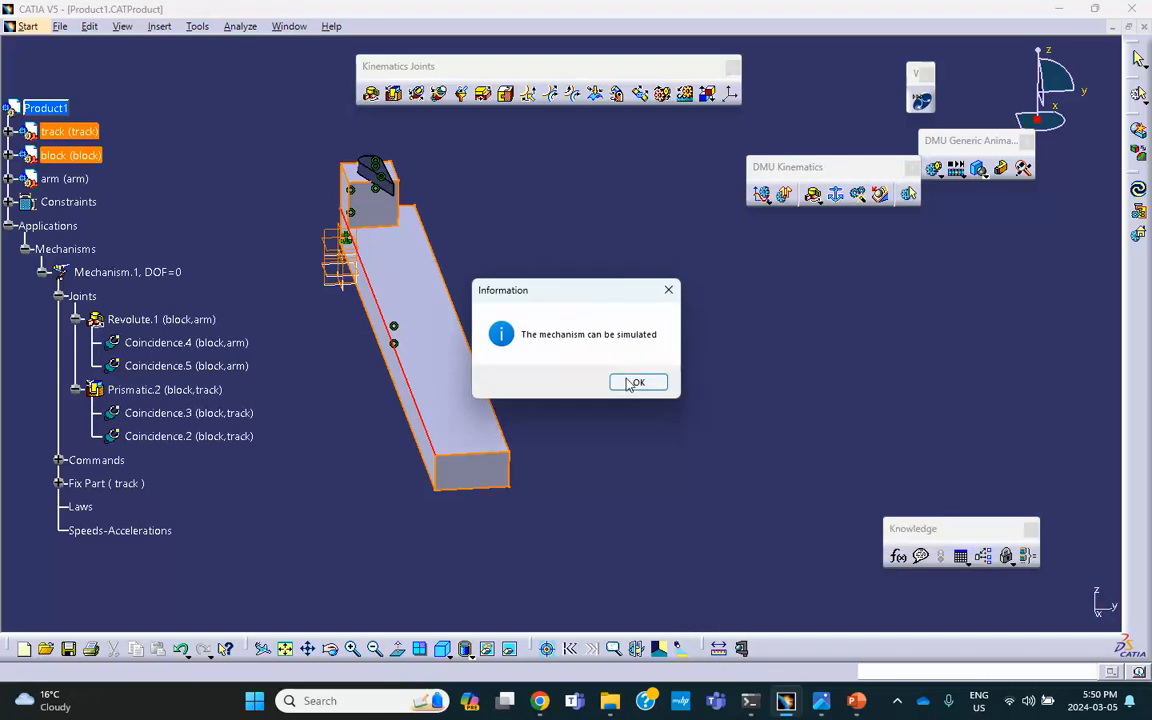
left_click(632, 384)
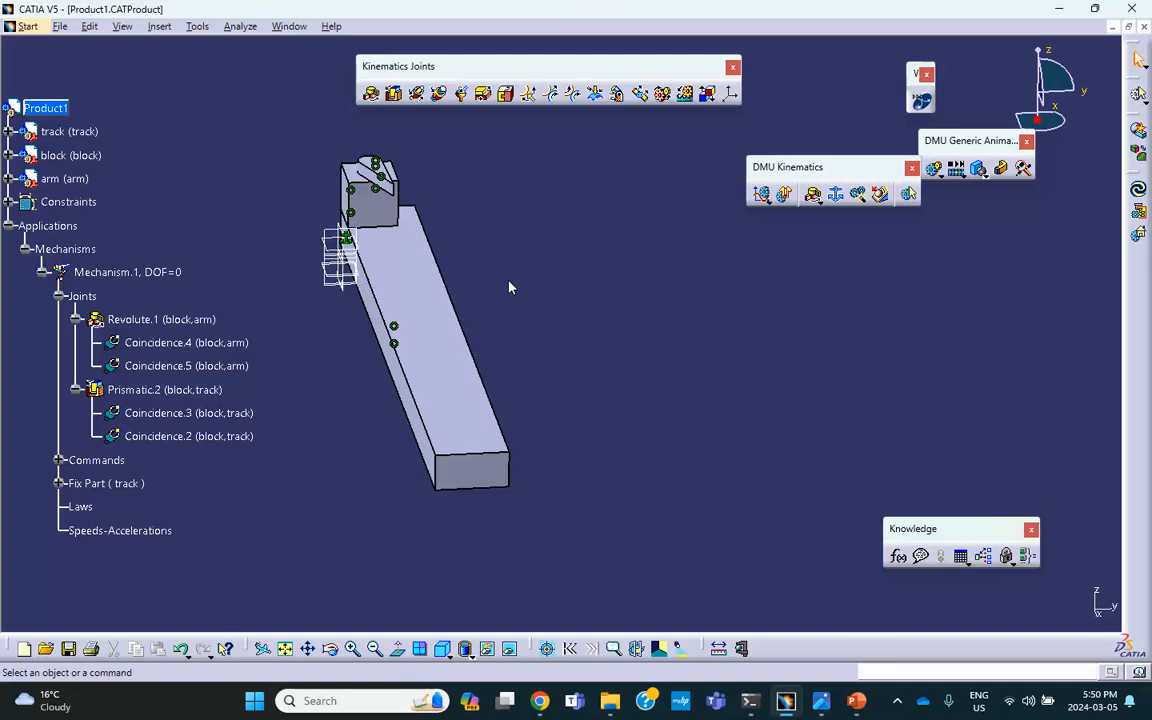
- Switch to the Knowledge Advisor workbench
middle_click_drag(414, 201, 369, 201)
middle_click_drag(430, 233, 488, 276)
middle_click_drag(226, 192, 185, 240)
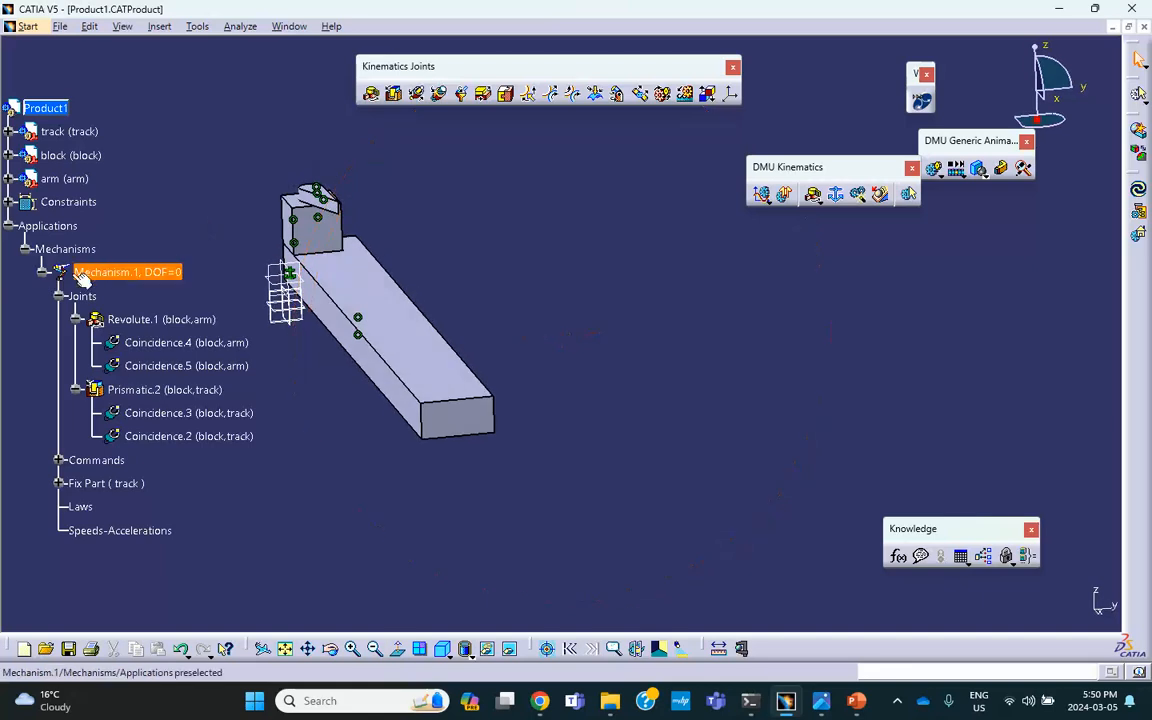
left_click(28, 26)
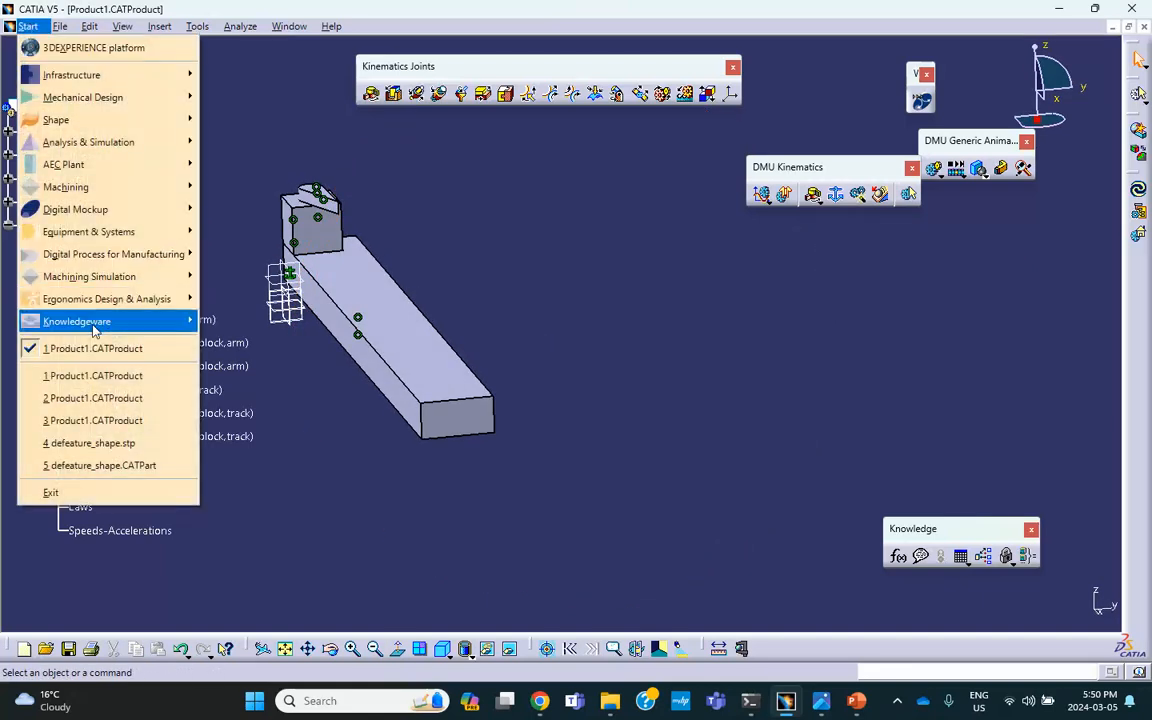
mouse_move(95, 330)
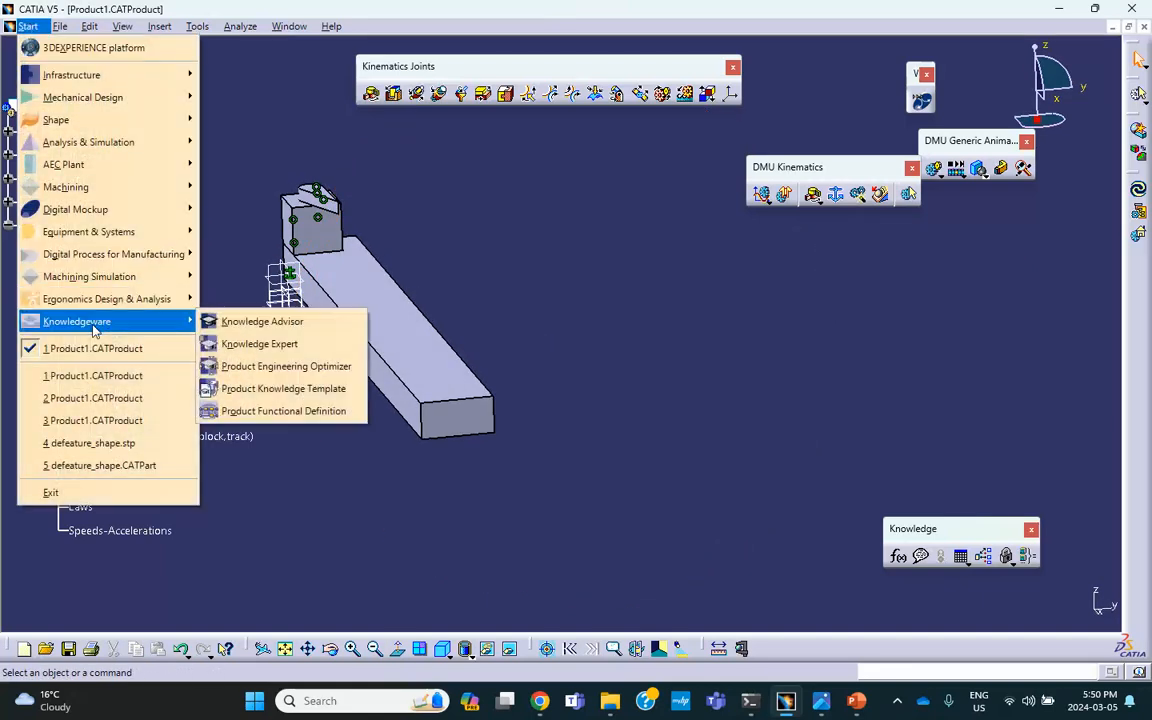
left_click(276, 323)
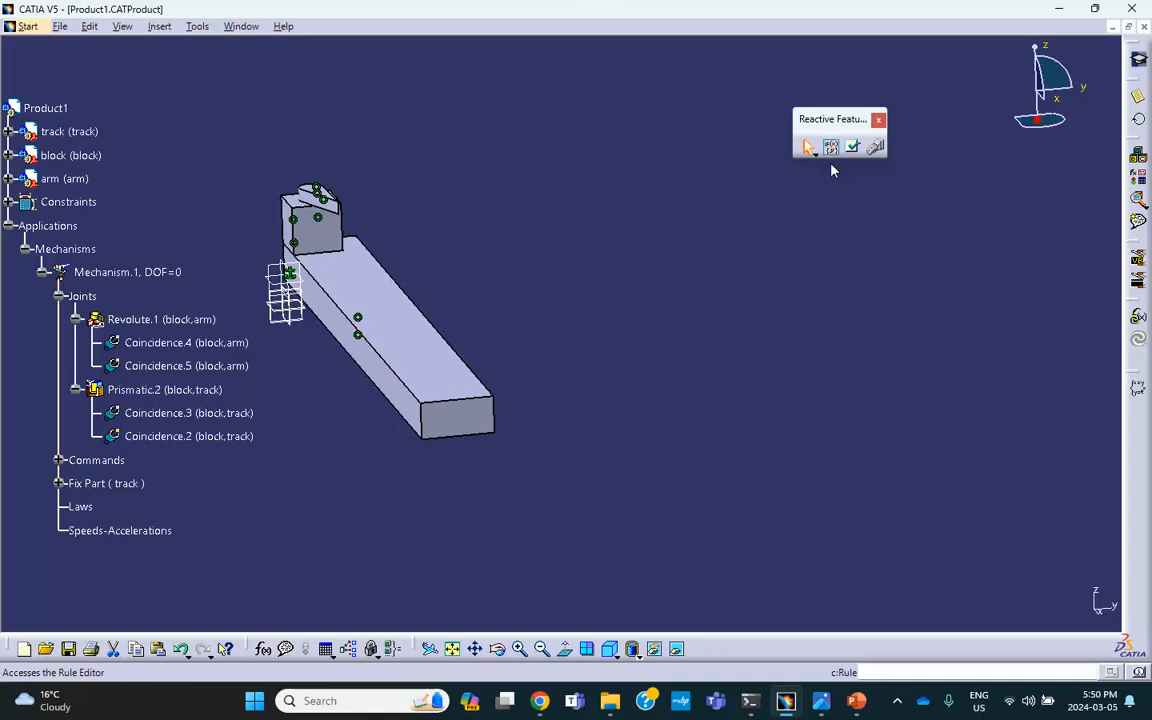
- Create a rule named Arm Rule and consult the block and arm motion graphs in JH19.png
left_click(831, 148)
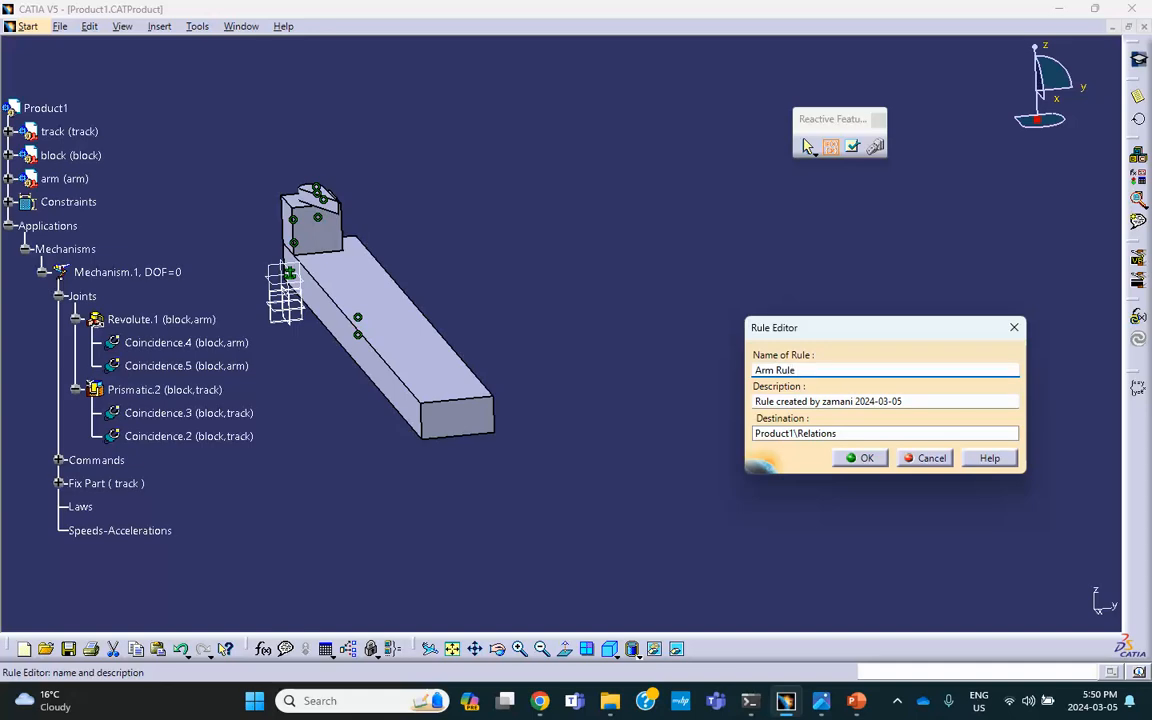
left_click(864, 459)
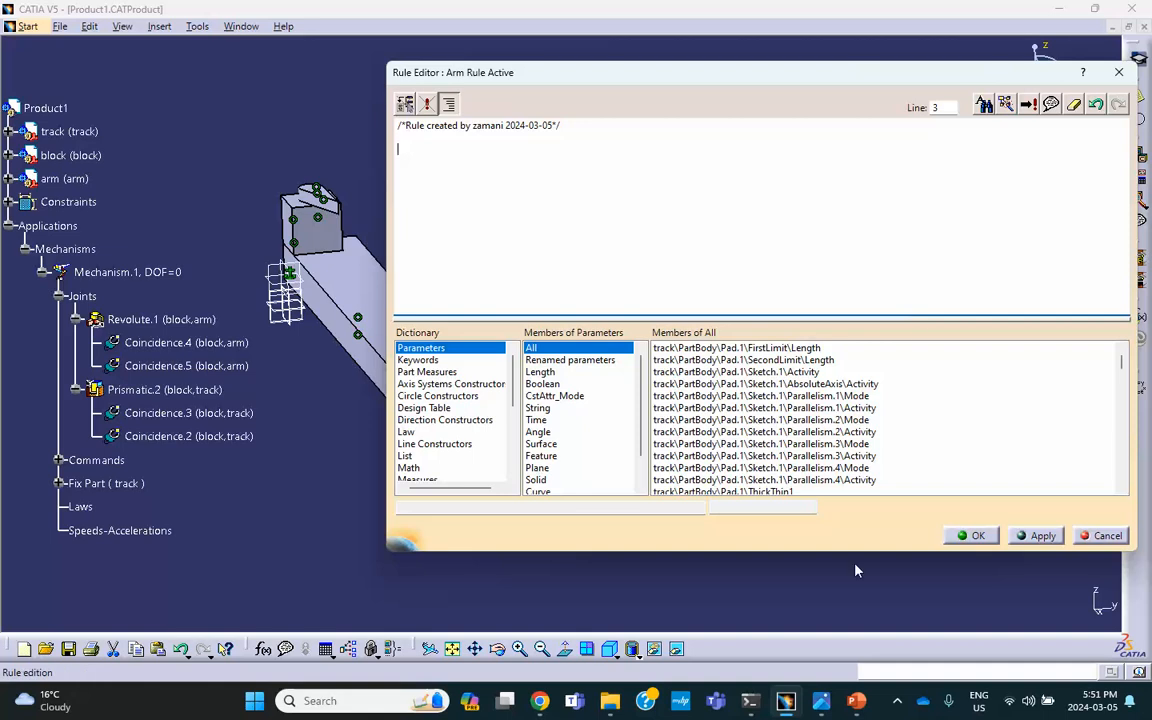
mouse_move(812, 708)
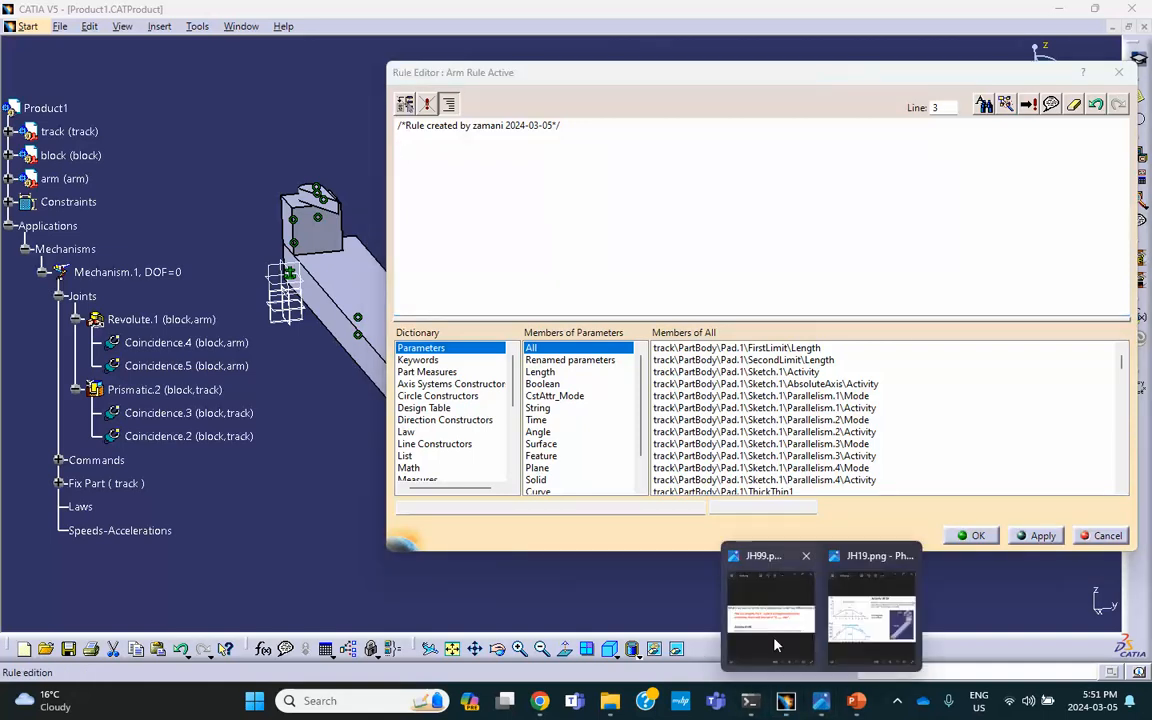
left_click(843, 645)
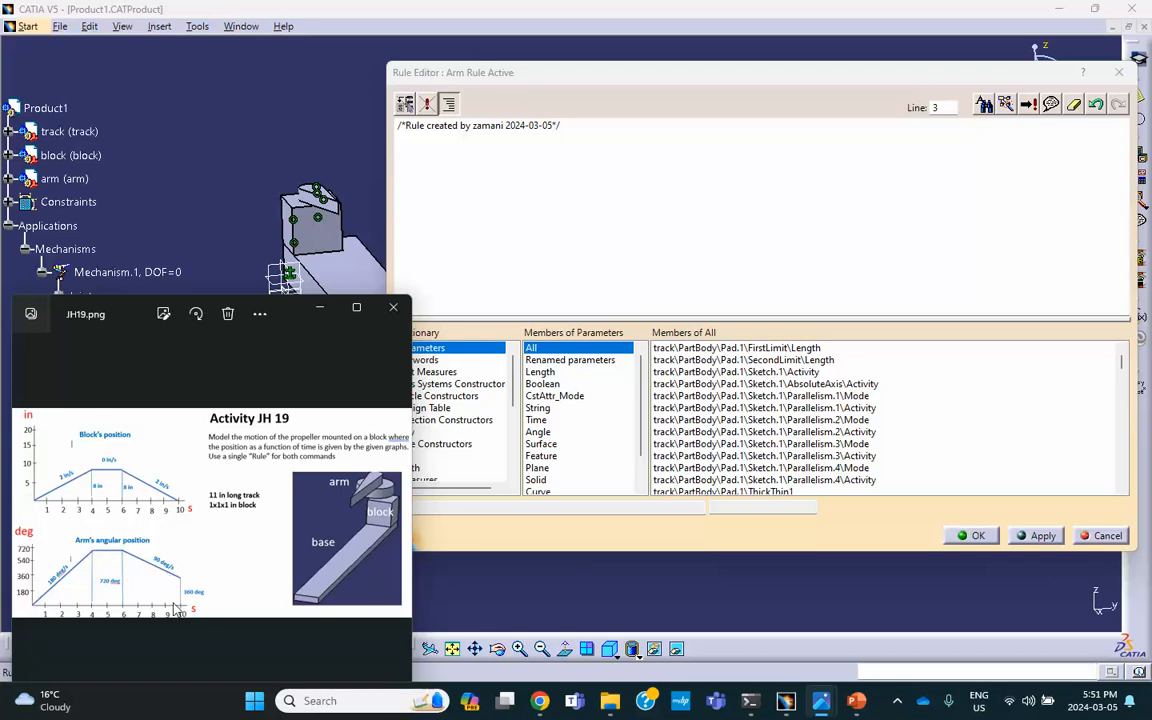
left_click(453, 193)
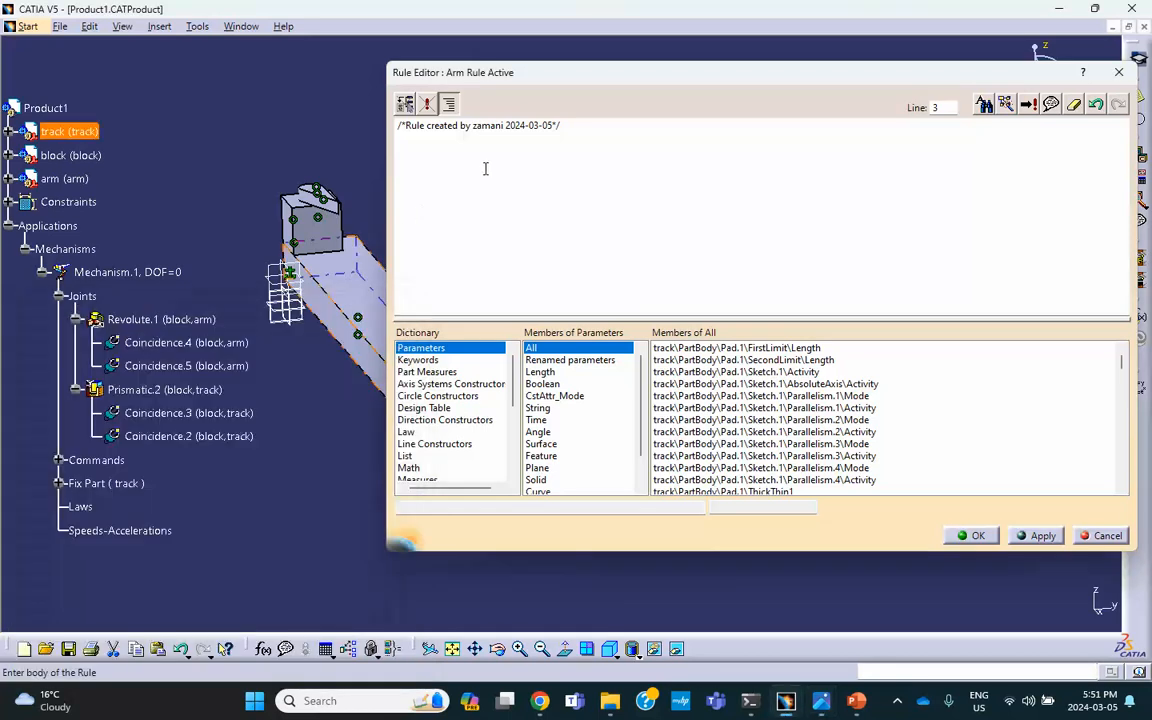
- Start the rule body with the condition "if Mechanism.1\KINTime < 4s", checking the time limit against the JH19.png graphs
left_click(570, 125)
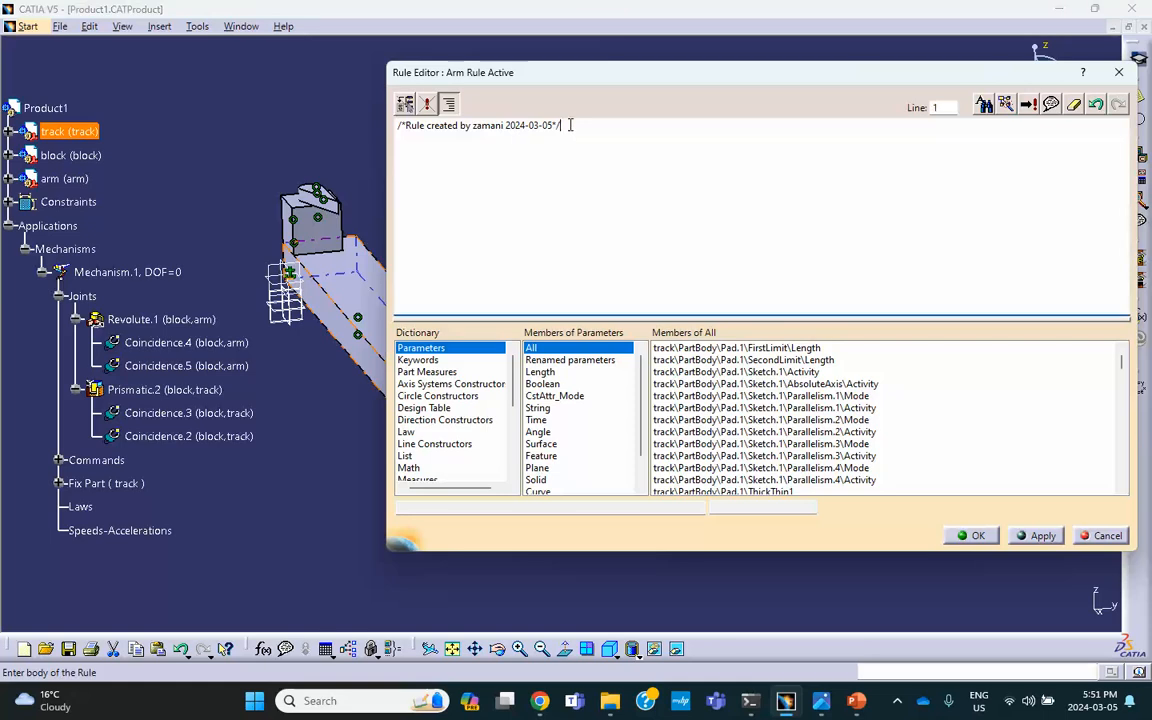
left_click(128, 272)
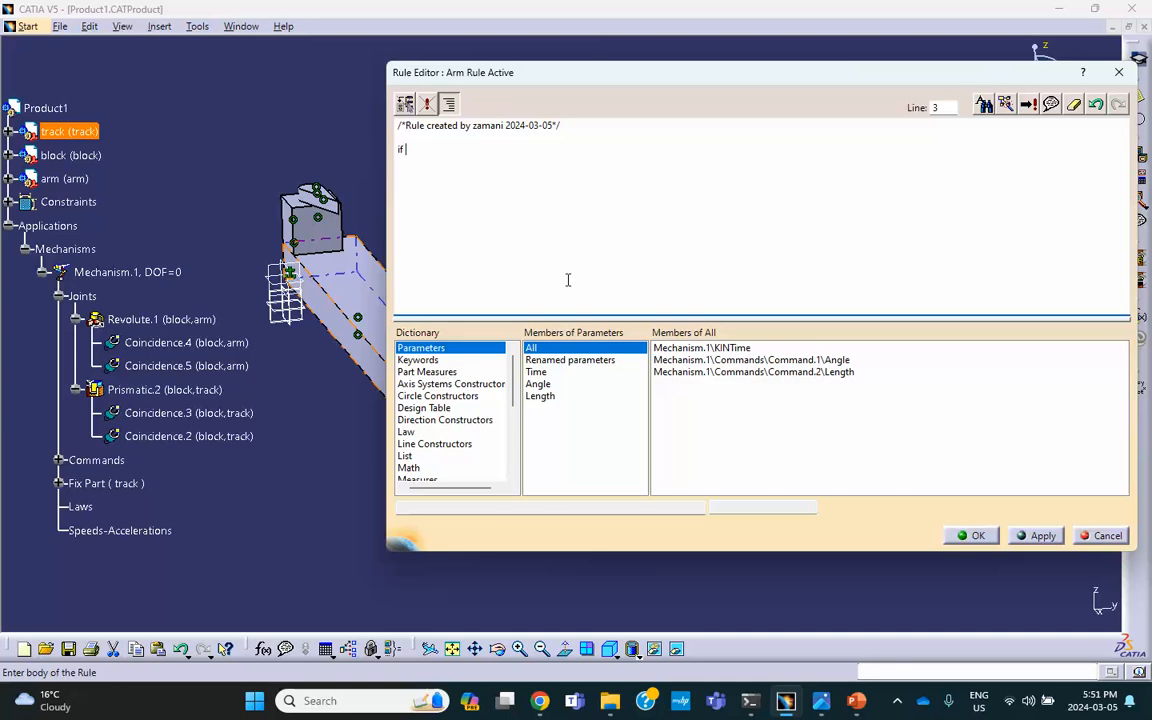
double_click(688, 349)
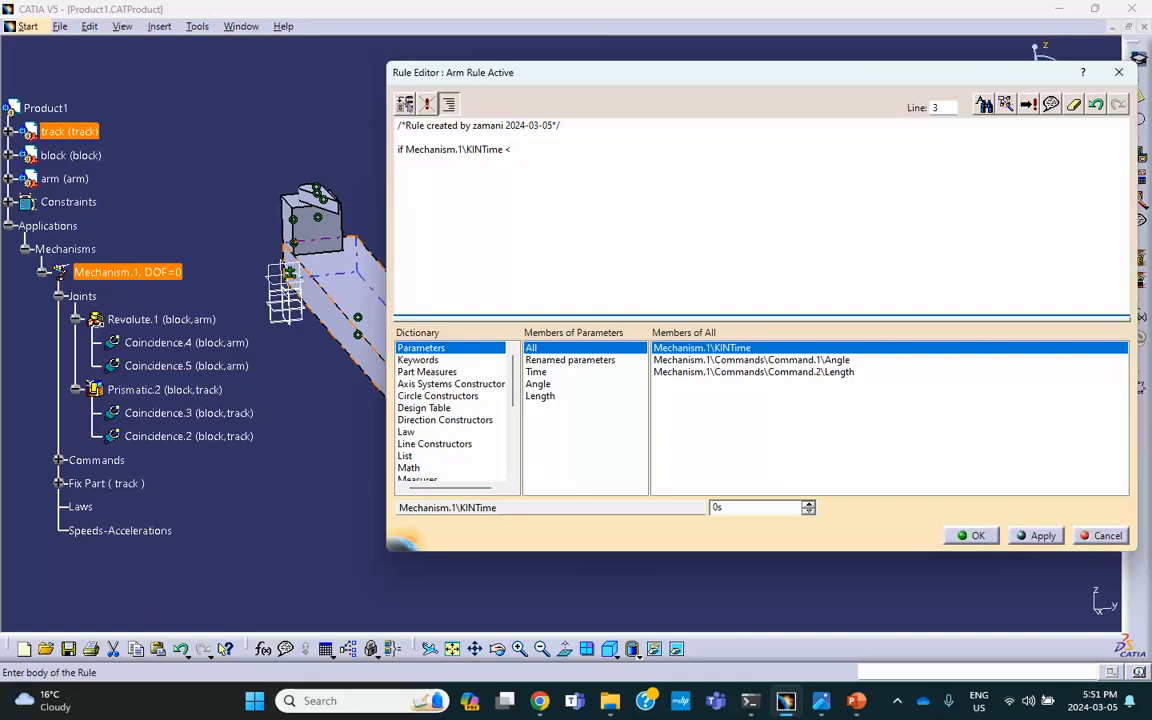
left_click(819, 701)
left_click(868, 610)
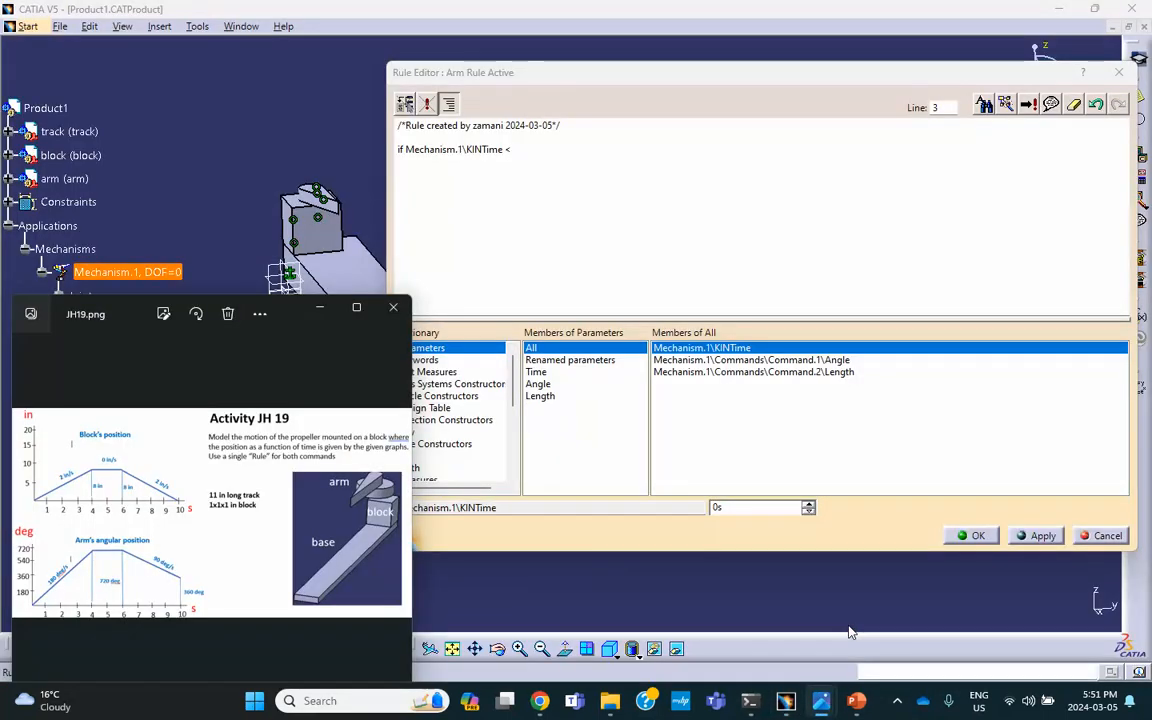
left_click(849, 632)
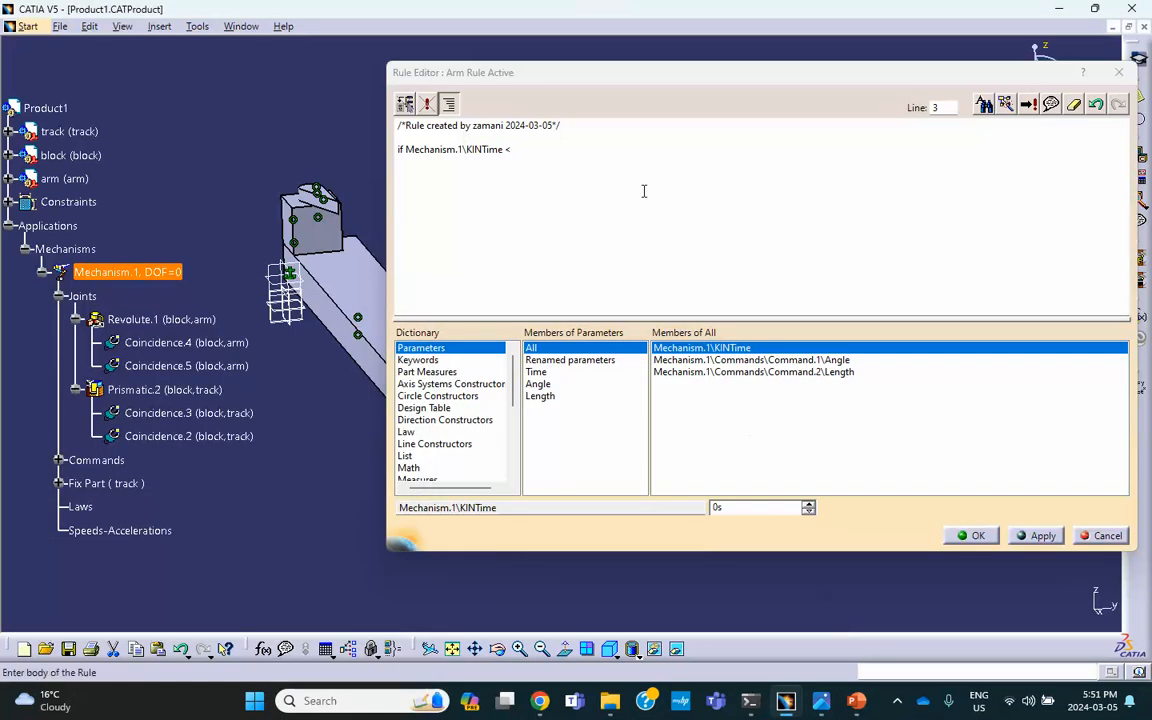
left_click(564, 150)
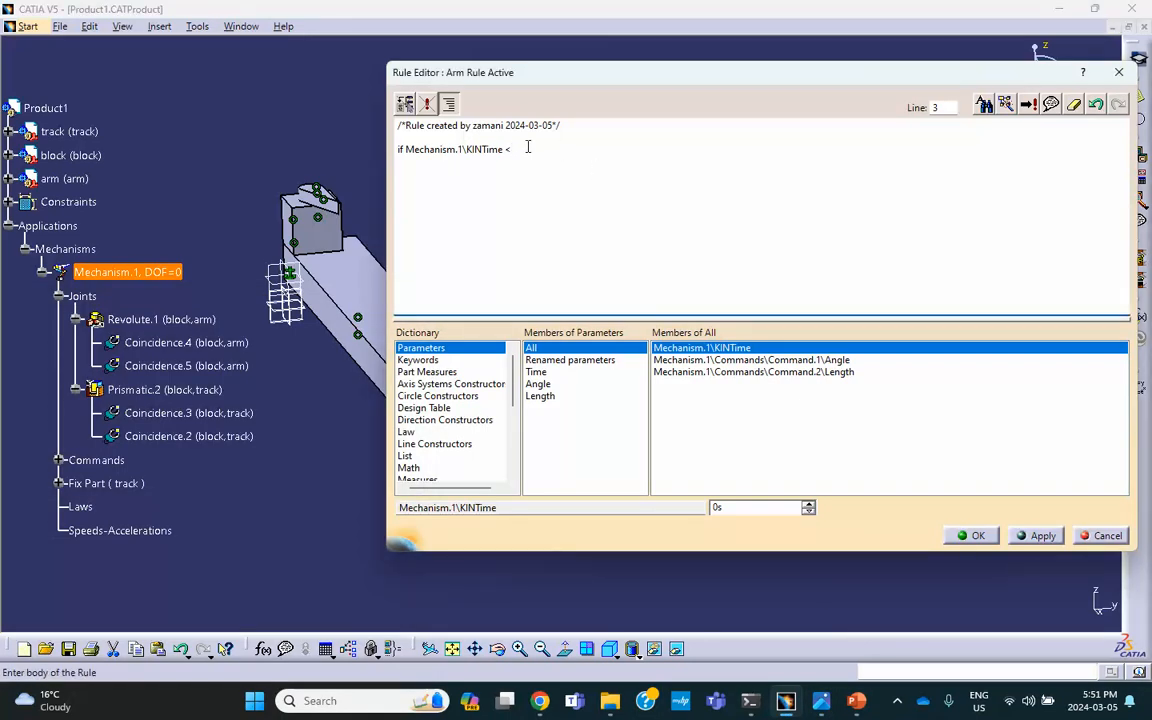
type("4s")
key("Return")
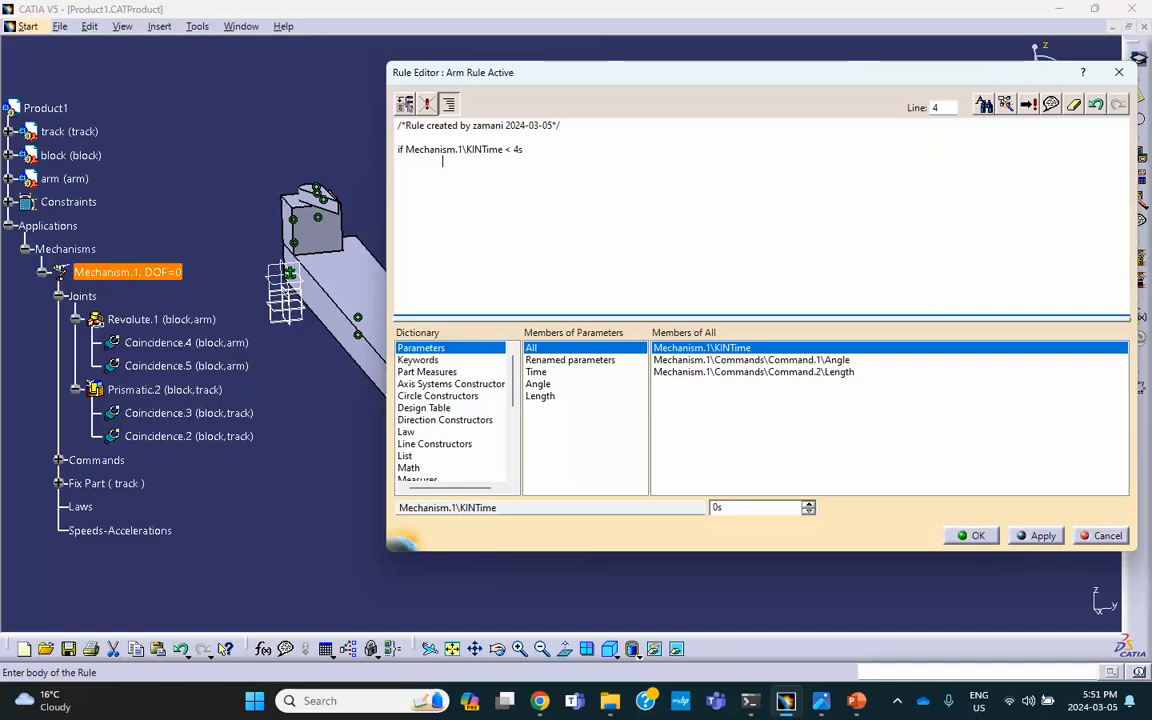
- Under the 4s condition, assign 180des_s to Mechanism.1\Commands\Command.1\Angle, checking the slope on the arm's angular position graph in JH19.png
double_click(710, 360)
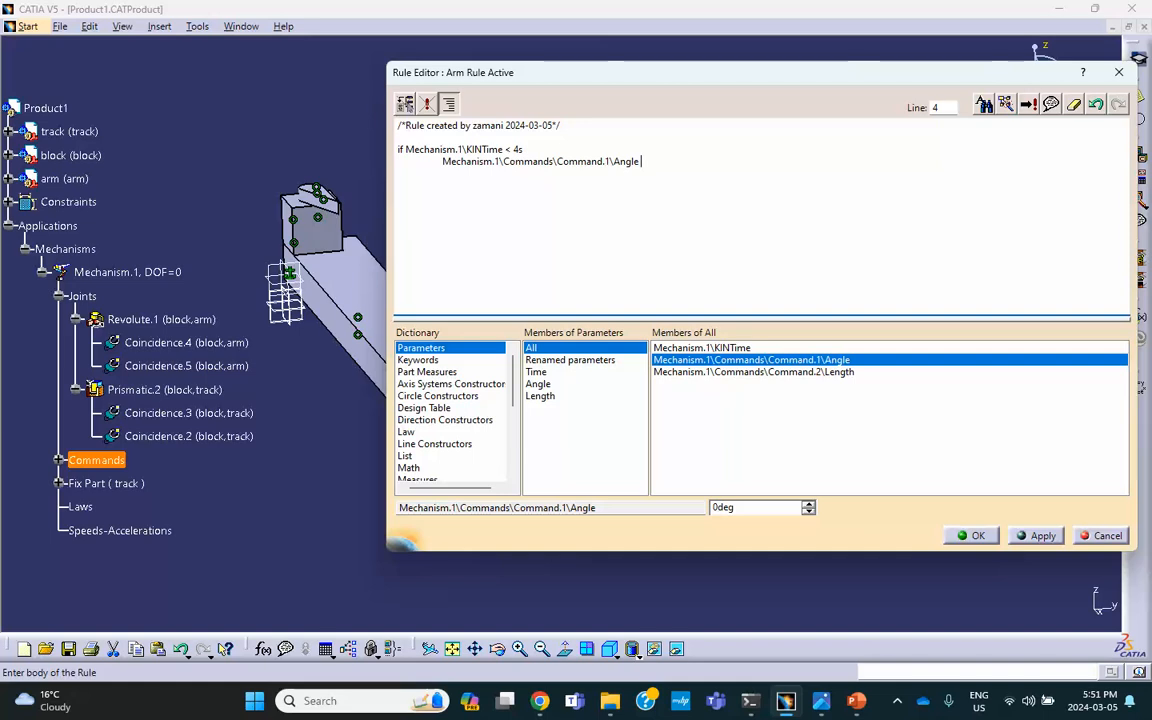
type("=")
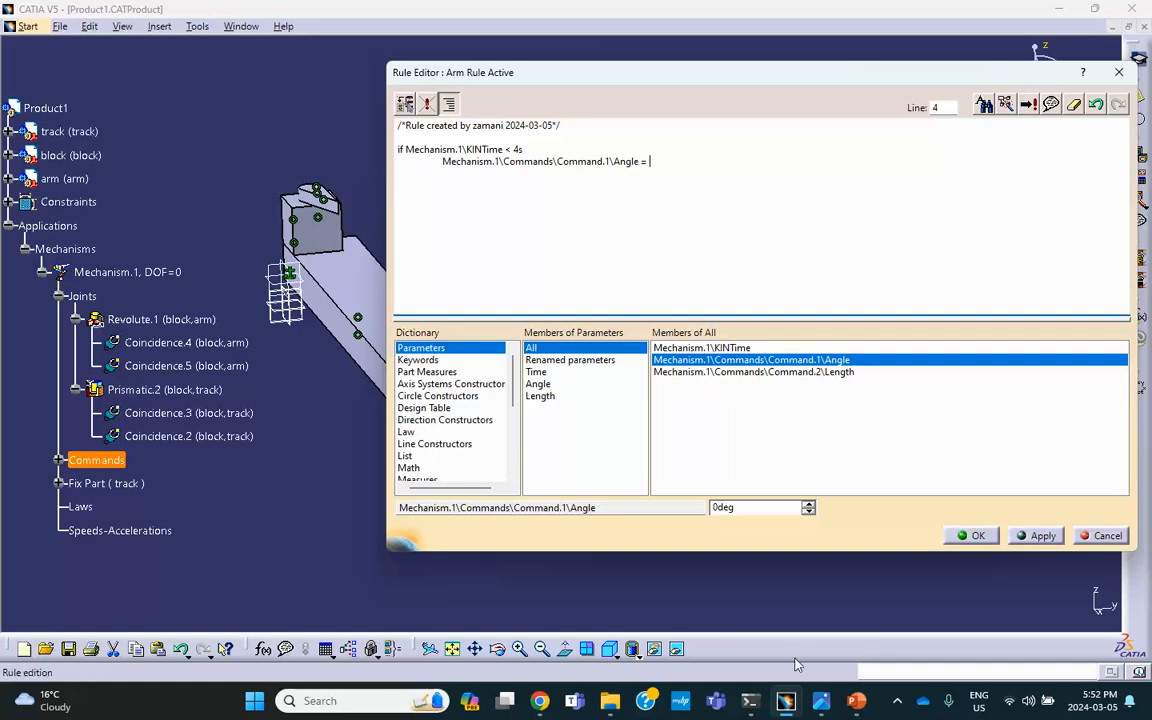
mouse_move(857, 703)
mouse_move(821, 700)
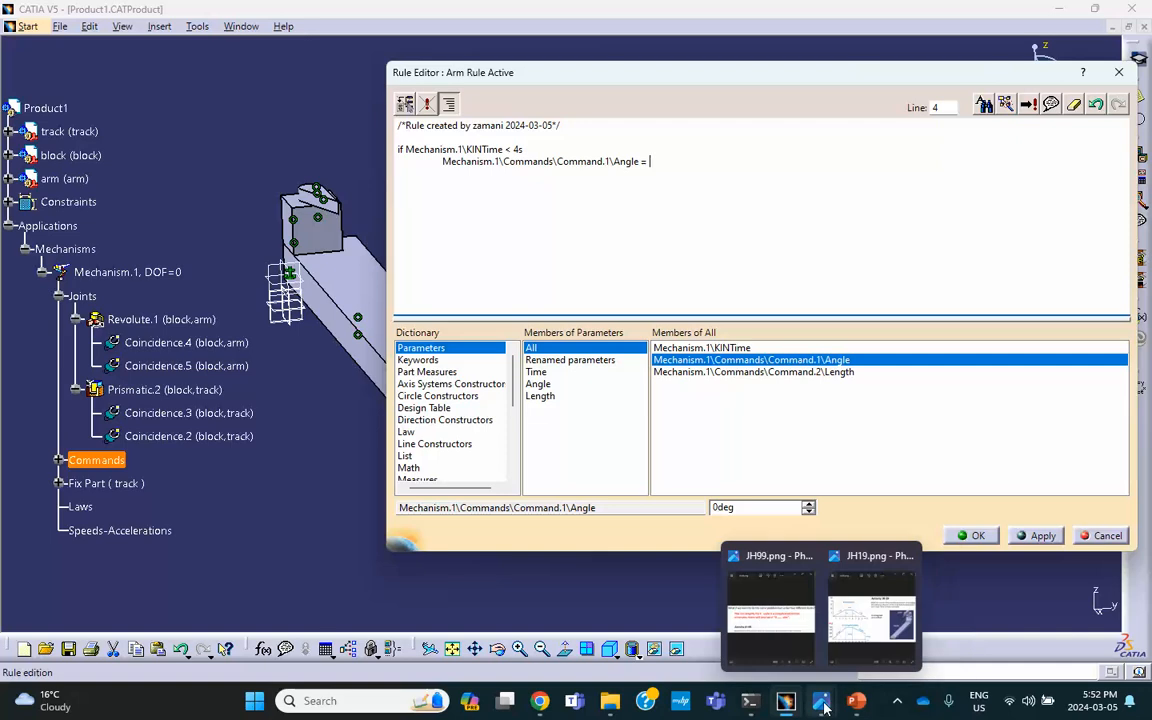
left_click(848, 660)
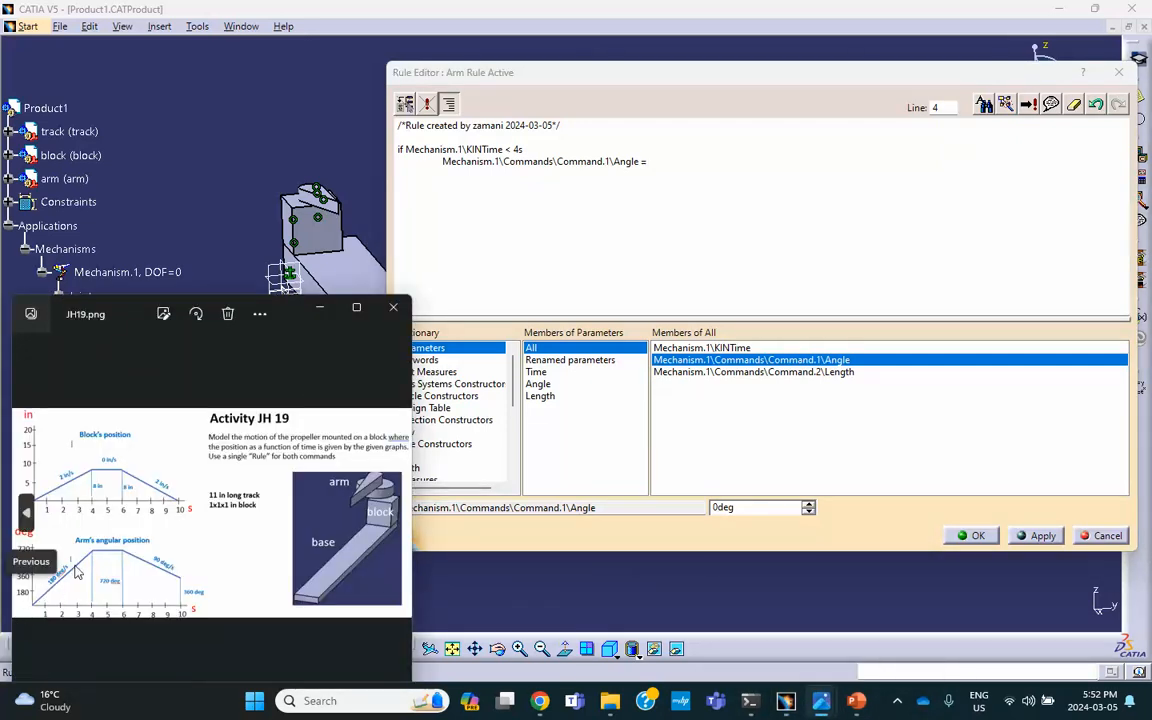
left_click(653, 161)
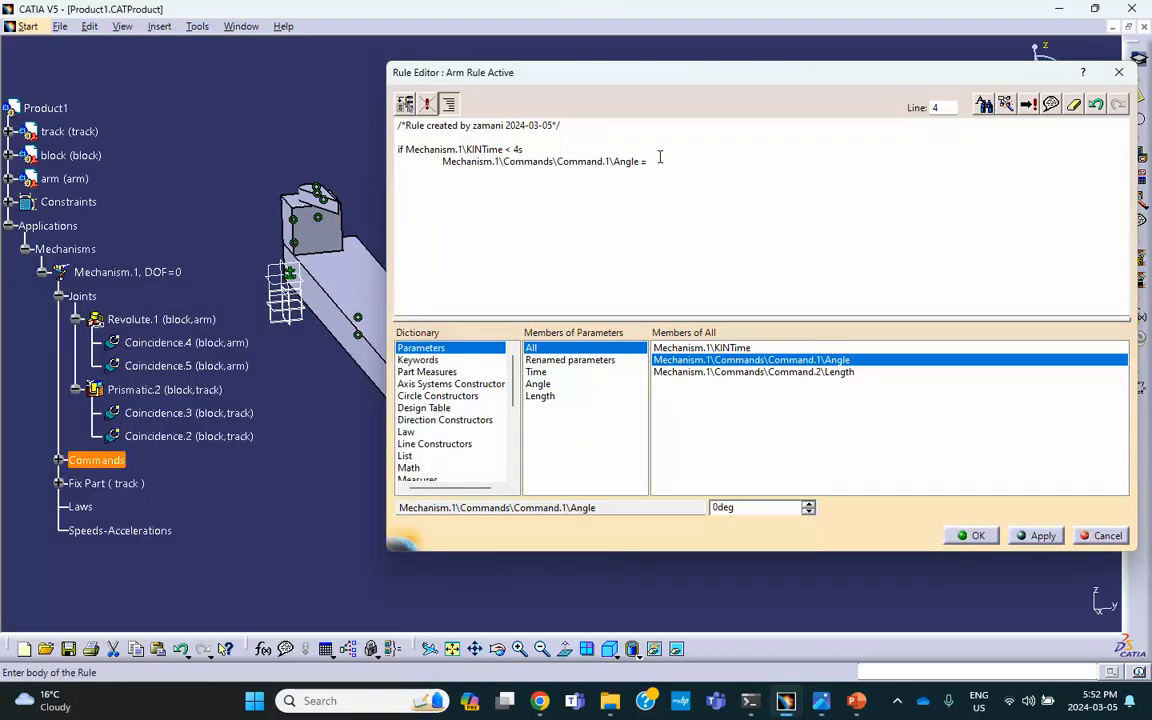
type("18")
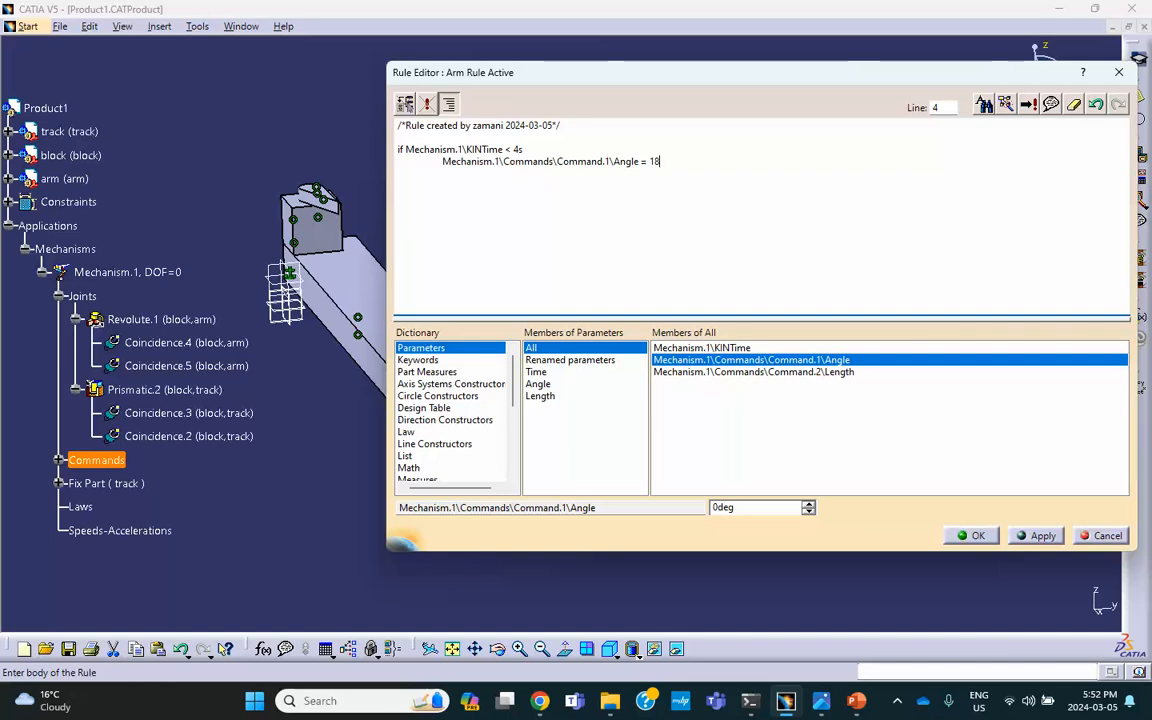
type("0deg_s")
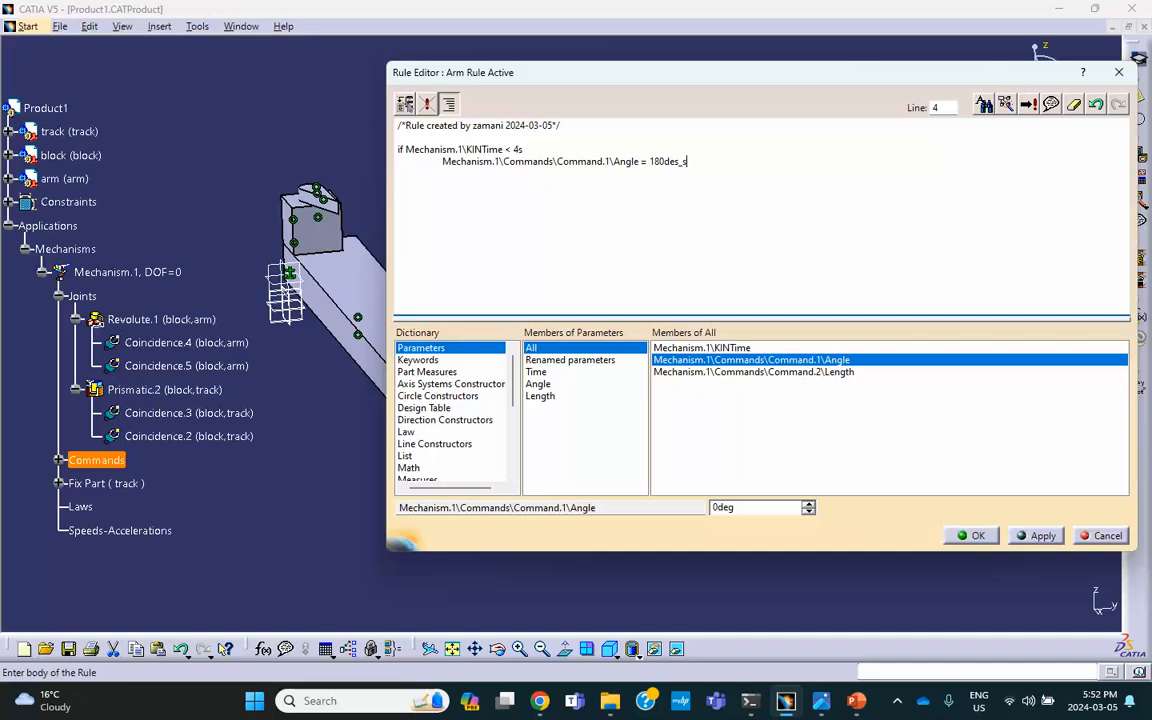
- Add the second condition "else if Mechanism.1\KINTime < 6s" to the rule
key("Return")
type("else if")
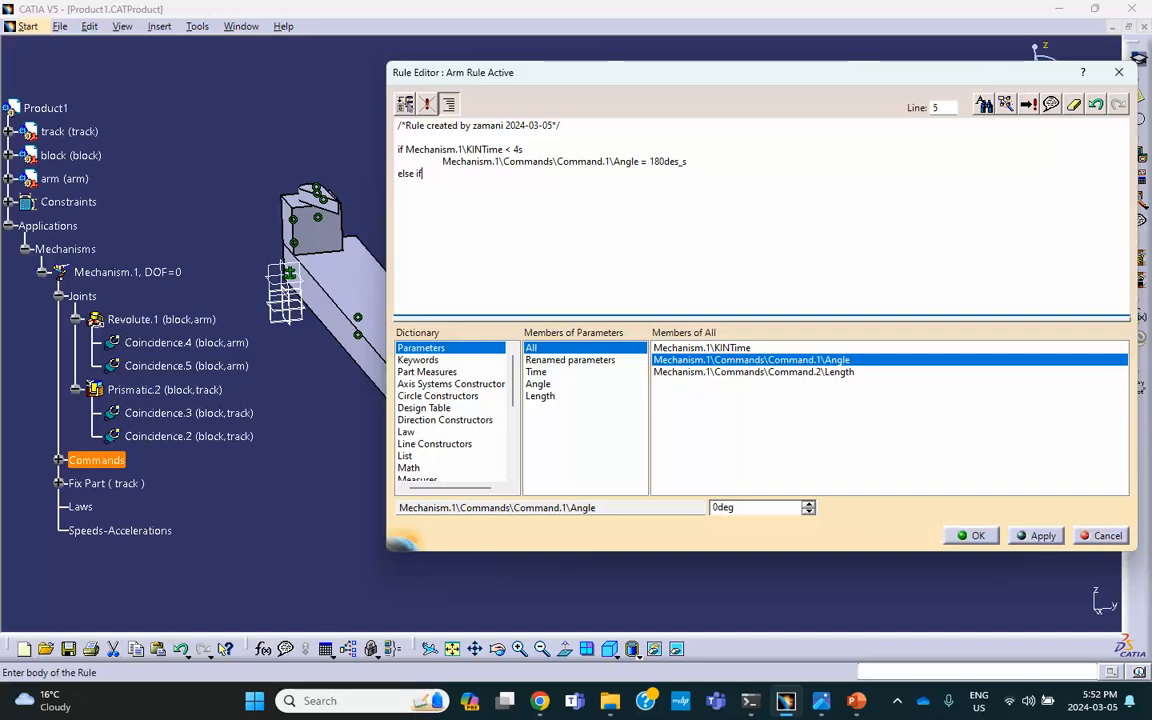
double_click(665, 347)
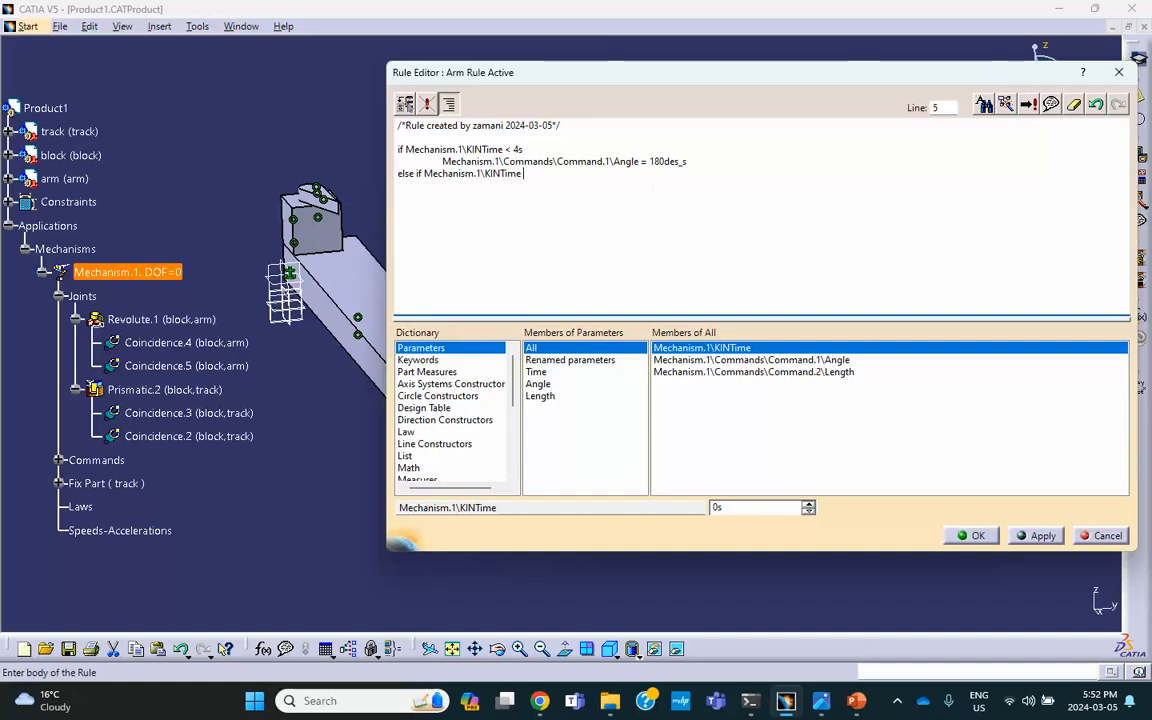
type(">")
key("BackSpace")
type("< 6s")
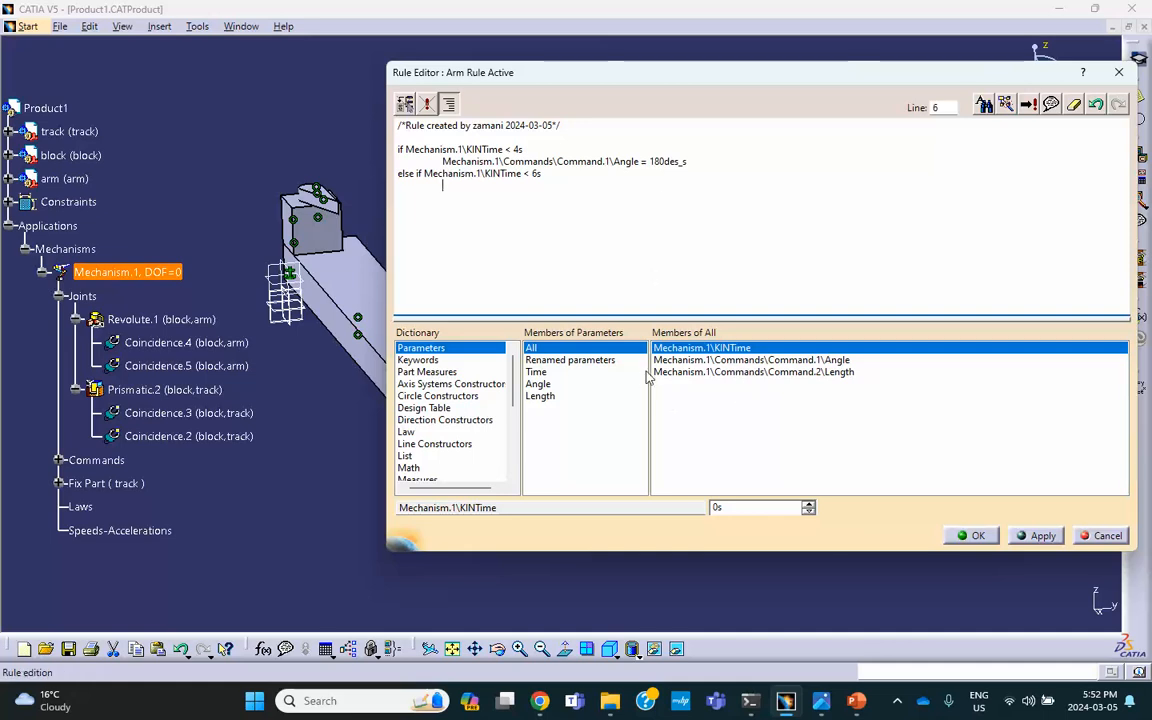
- Under the 6s condition, set Mechanism.1\Commands\Command.1\Angle to 720 deg and add an else branch below it
double_click(757, 362)
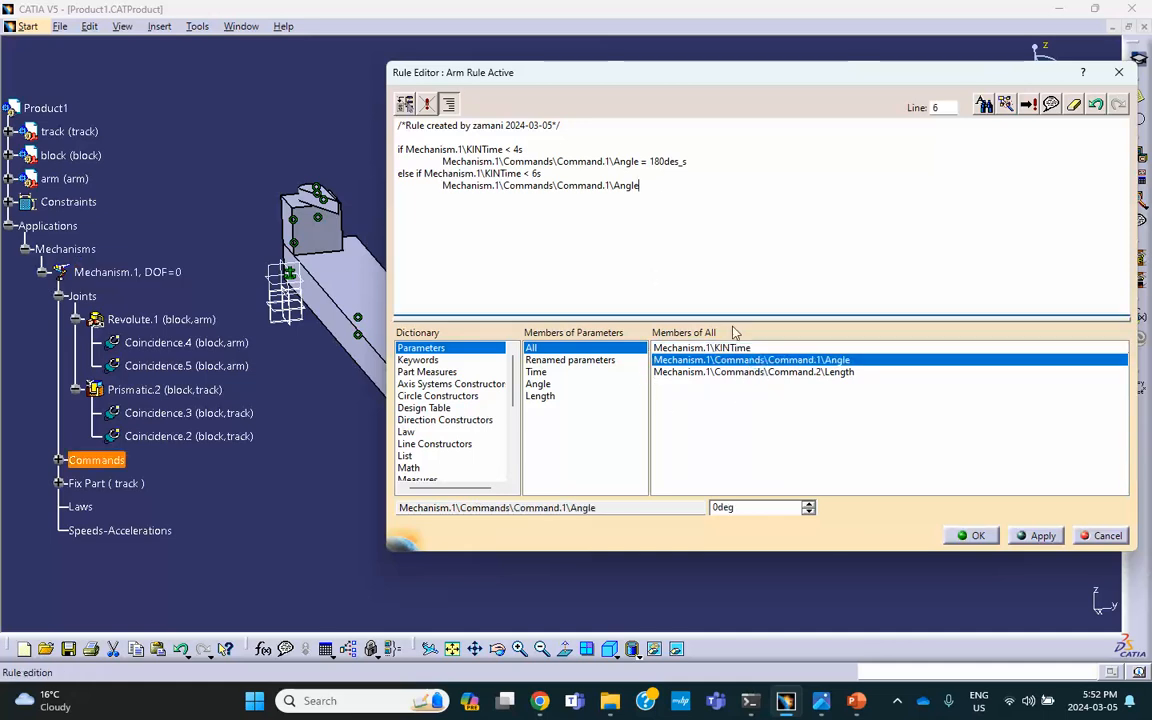
type("= ")
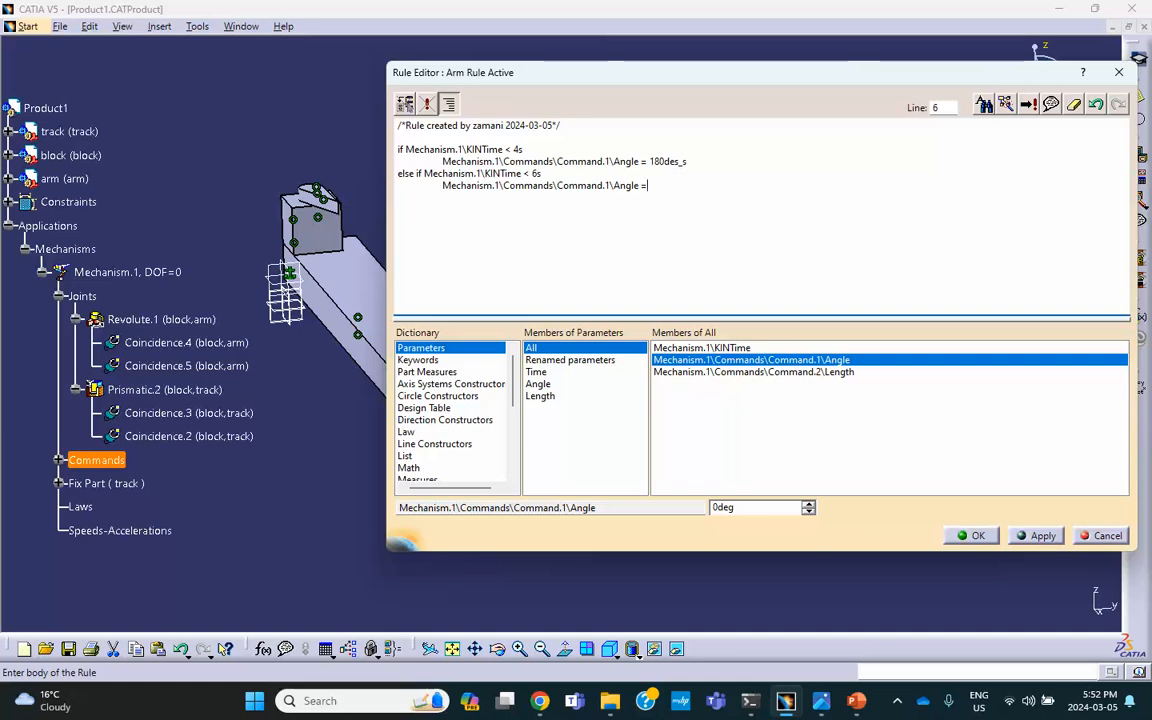
type("720 deg")
left_click(679, 185)
key("Return")
type("else")
left_click(679, 185)
type("g")
left_click(437, 214)
key("Return")
key("Tab")
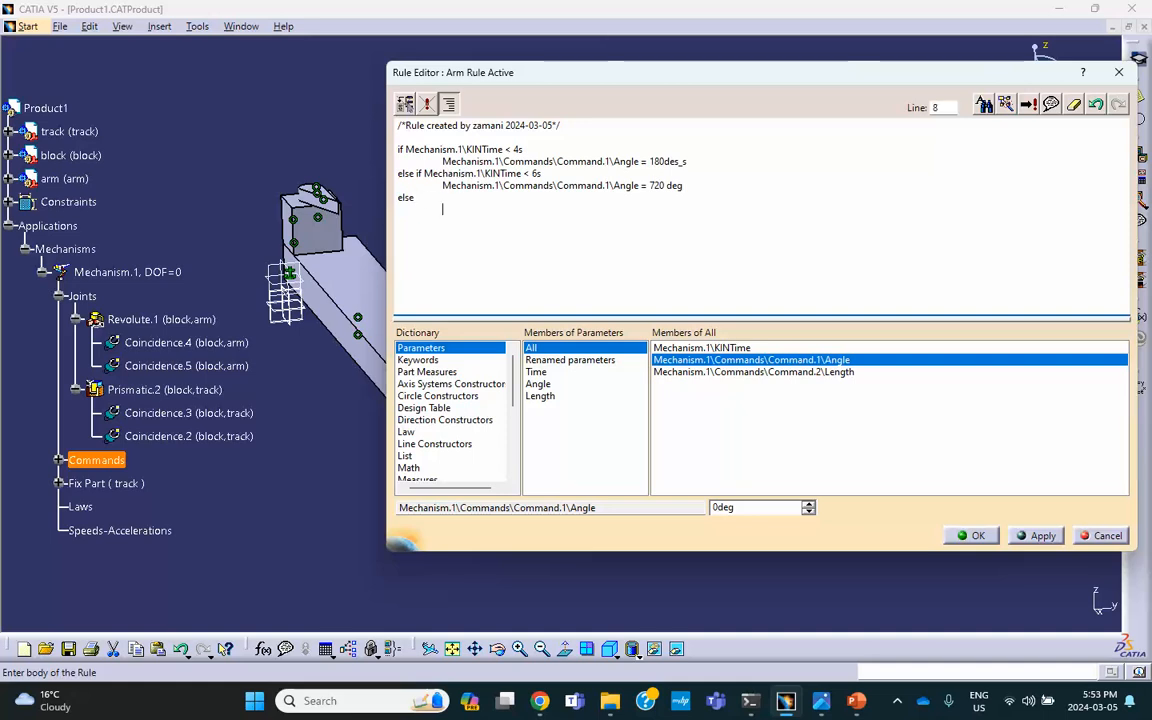
- In the else branch, begin the assignment Mechanism.1\Commands\Command.1\Angle = 720deg - and check the final slope on the JH19.png arm graph
double_click(697, 361)
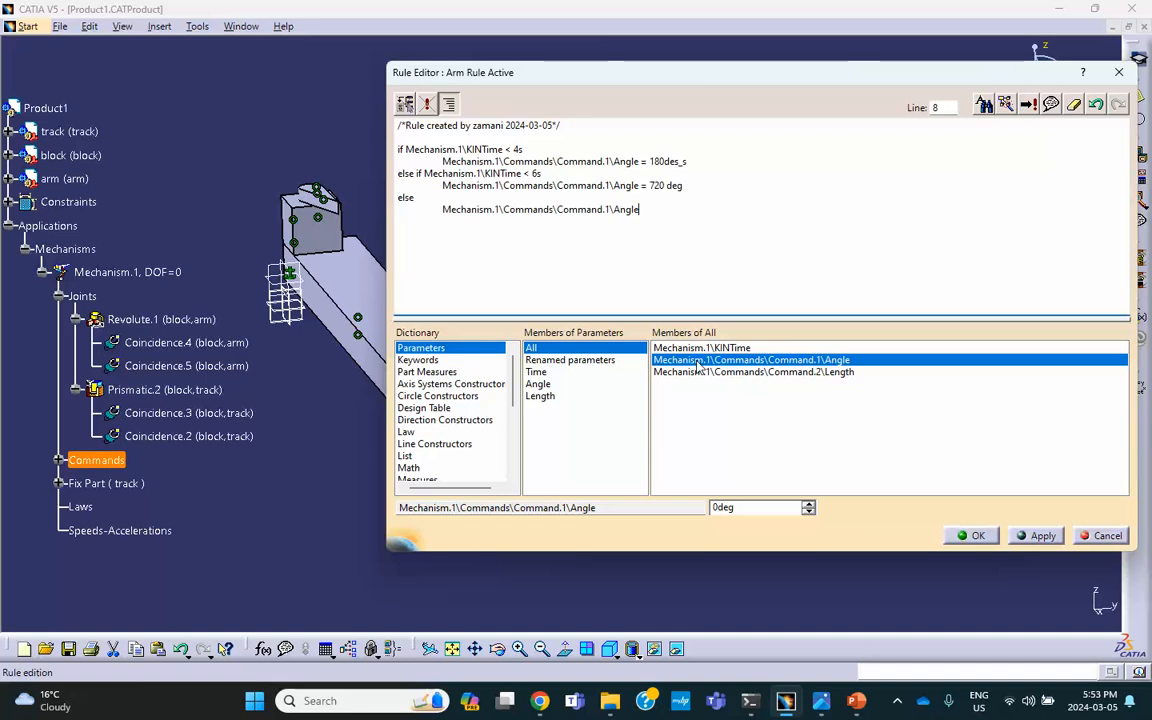
type("= ")
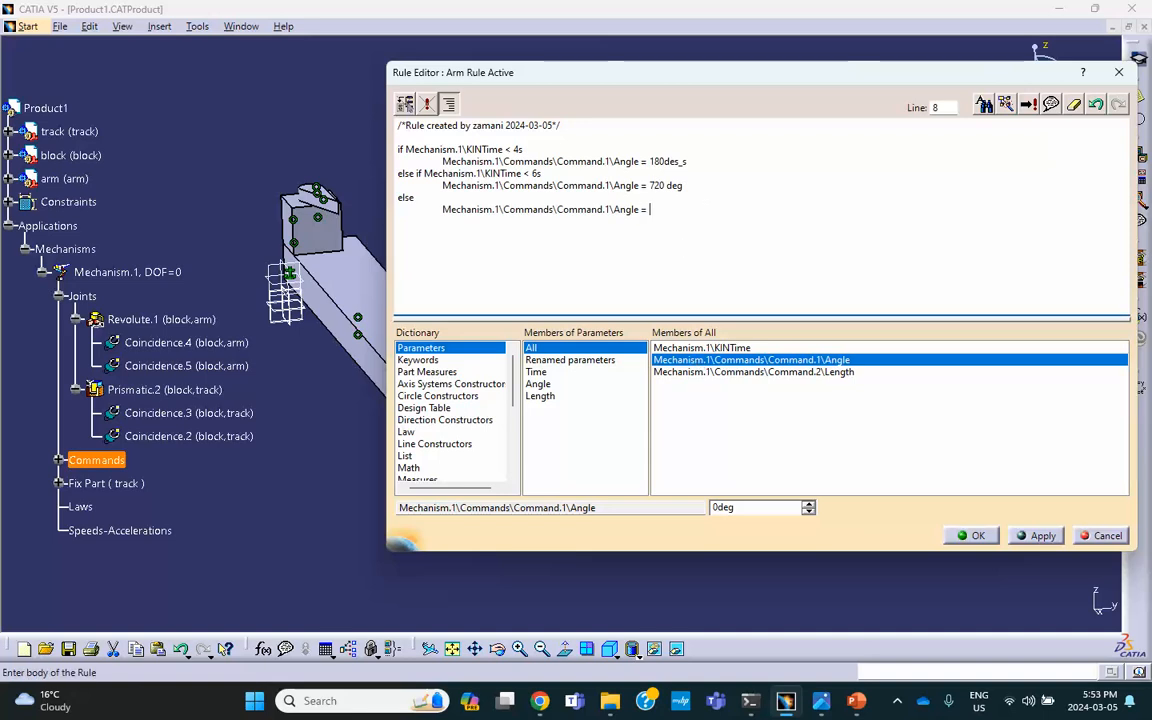
type("720de")
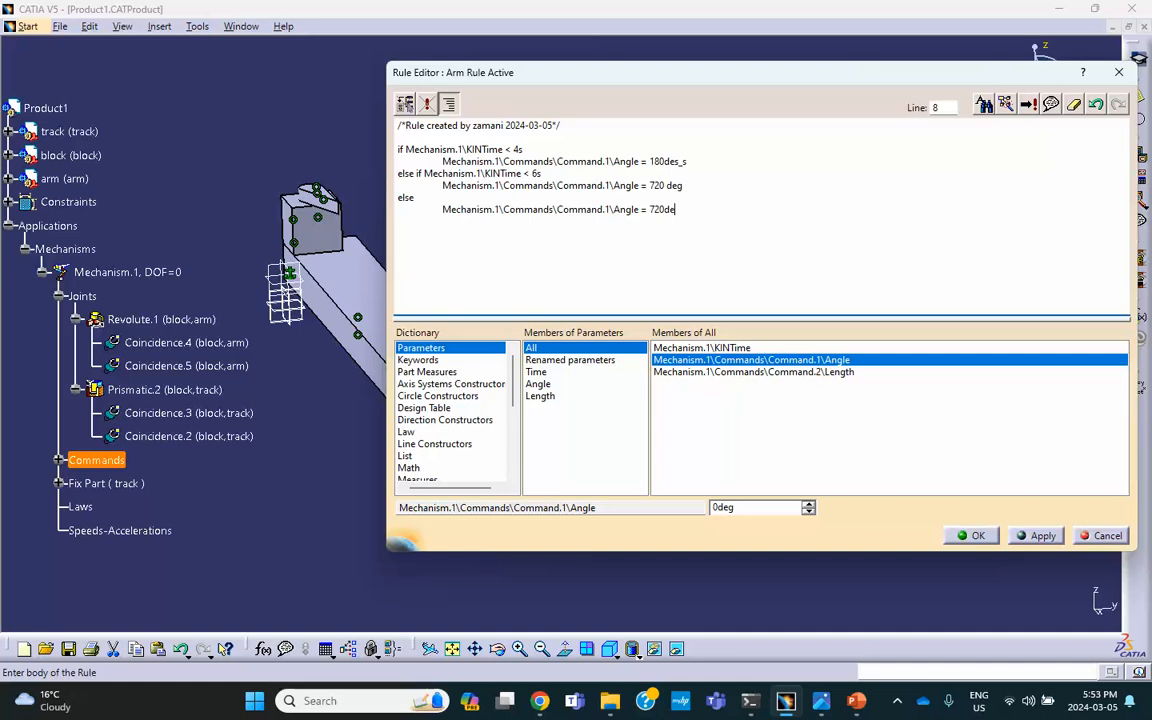
type("g -")
left_click(821, 700)
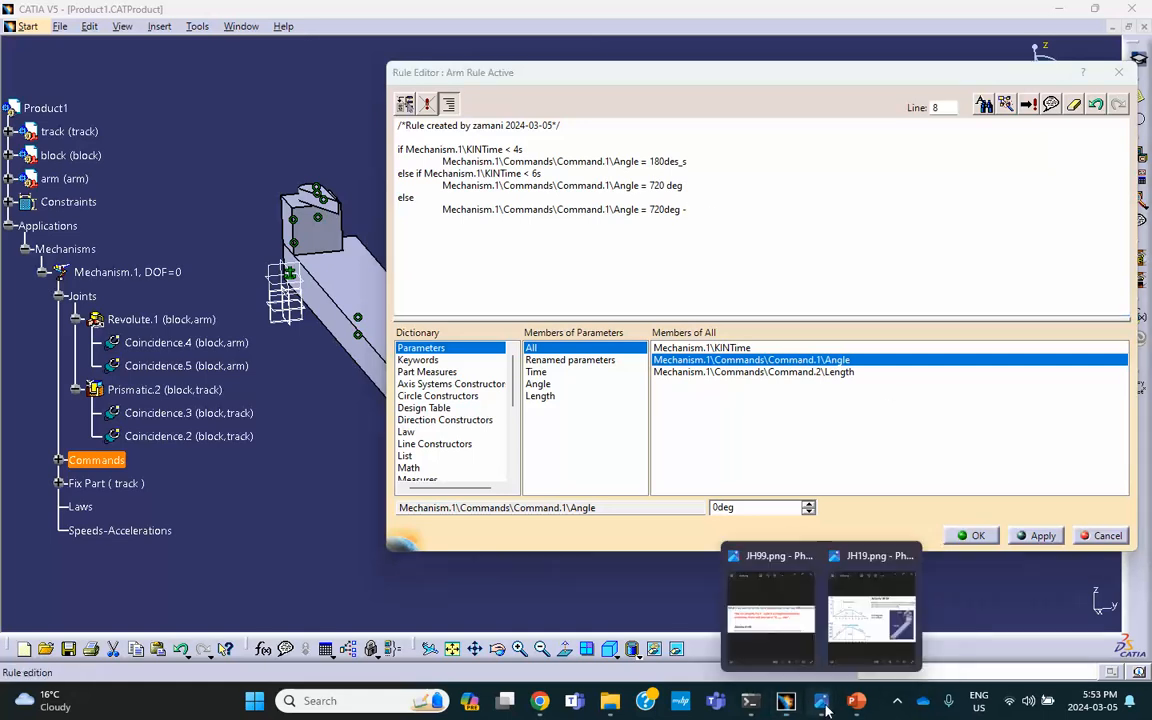
left_click(853, 630)
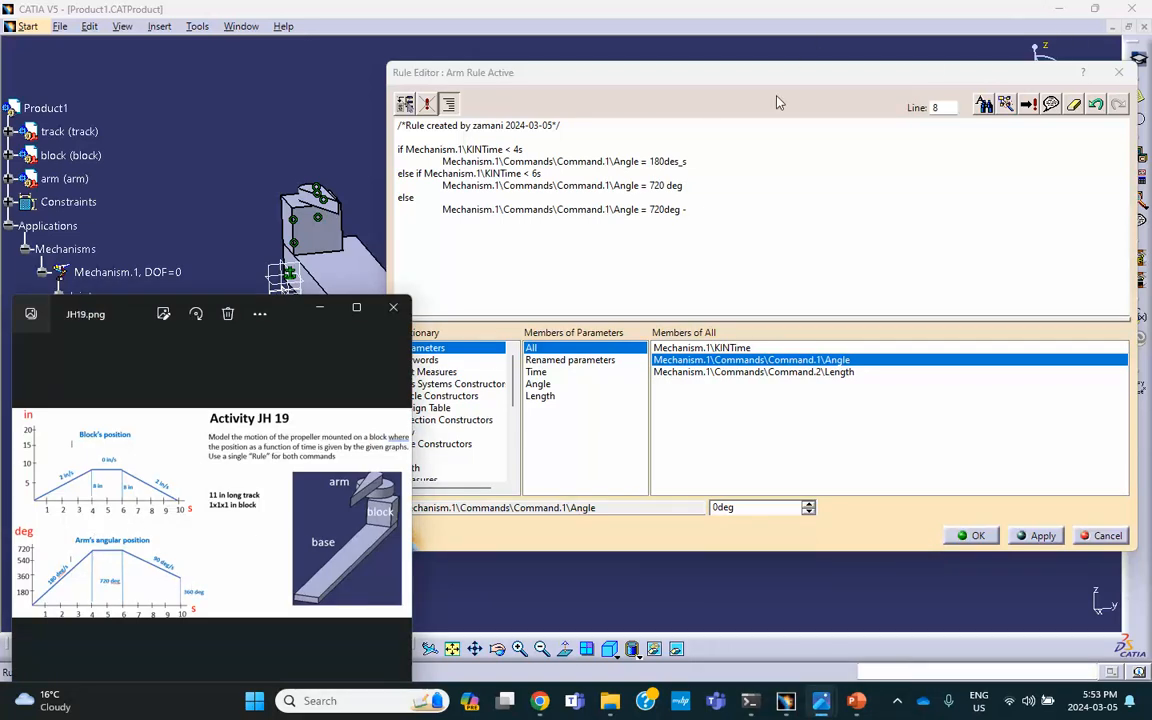
left_click(250, 112)
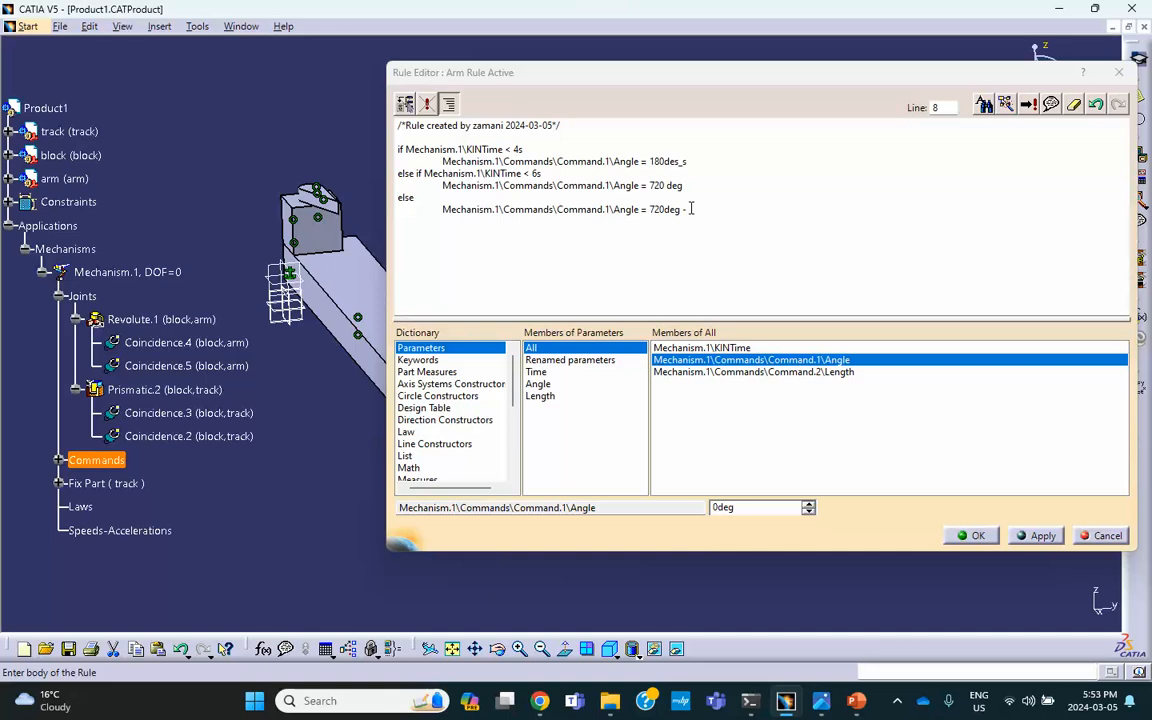
- Complete the else assignment with 90deg_s *(Mechanism.1\KINTime - 6s) and check the rule's syntax
type("90")
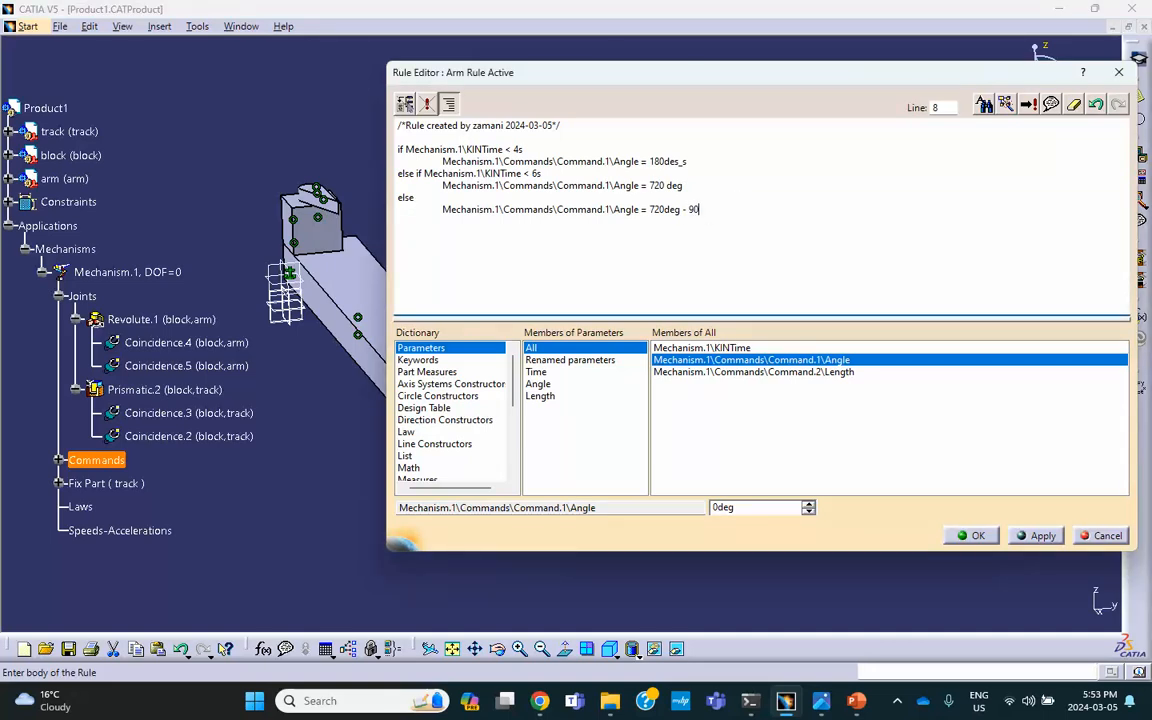
type("deg_s *(")
double_click(701, 348)
type("- ")
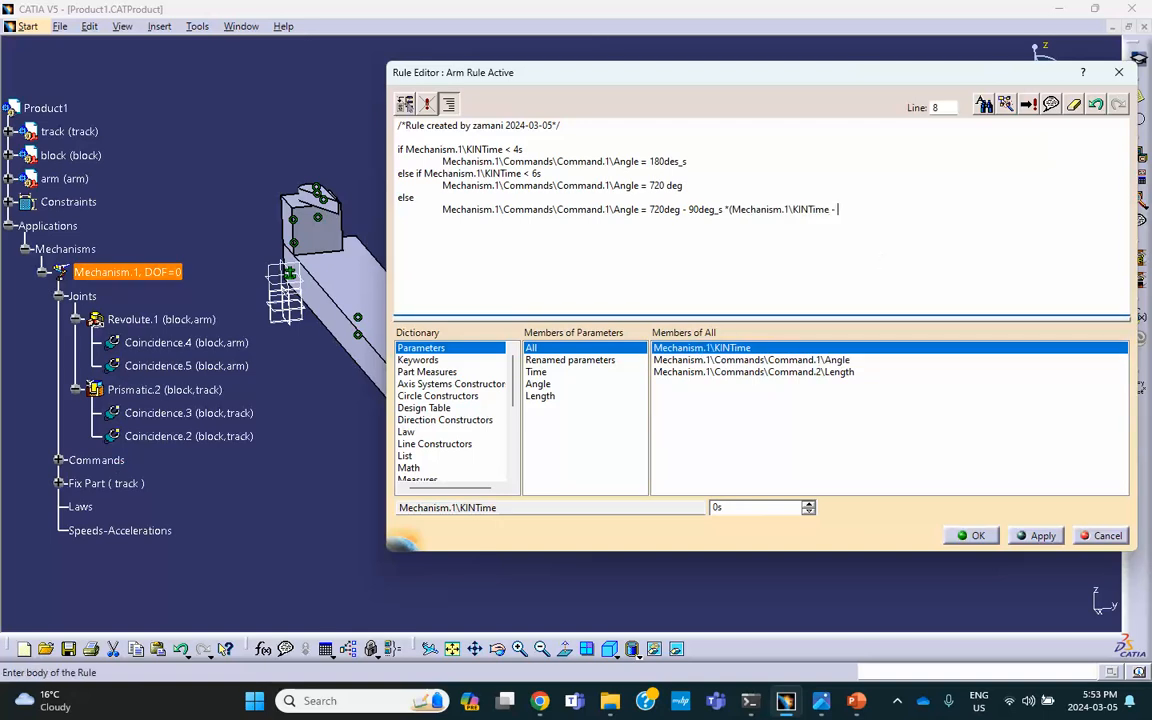
type("6s)")
left_click(1028, 105)
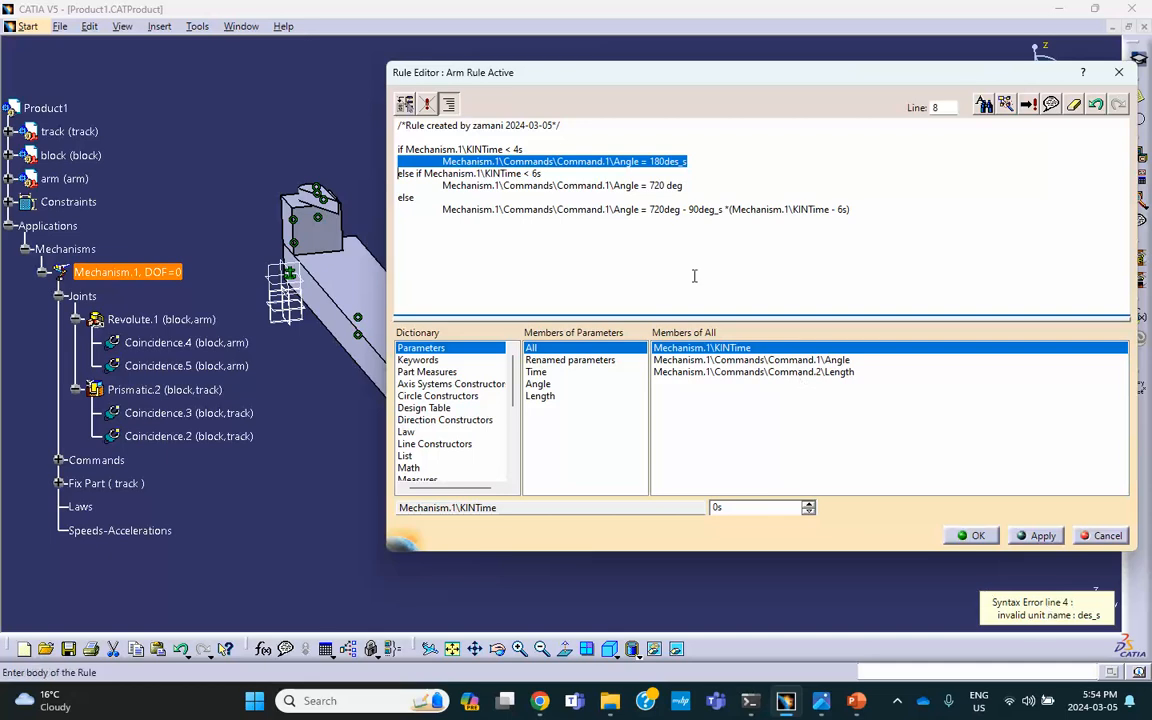
- Multiply the angular rate under the 4s condition by Mechanism.1\KINTime
left_click(655, 258)
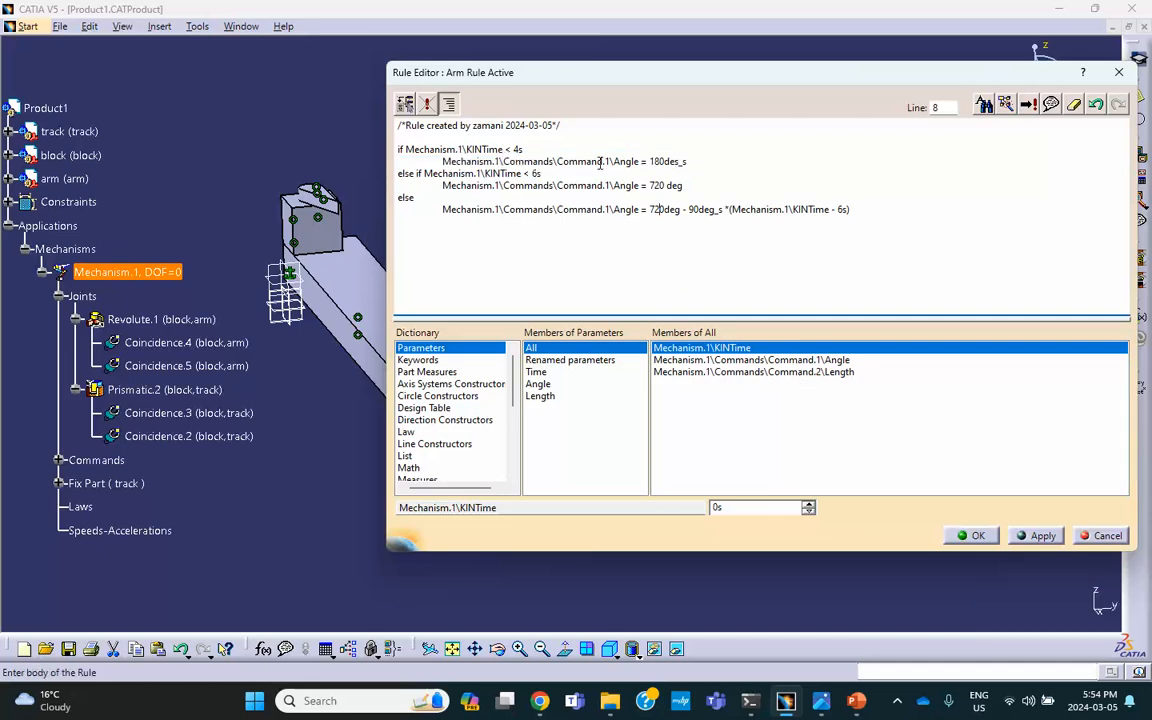
left_click(689, 161)
type("*")
double_click(655, 350)
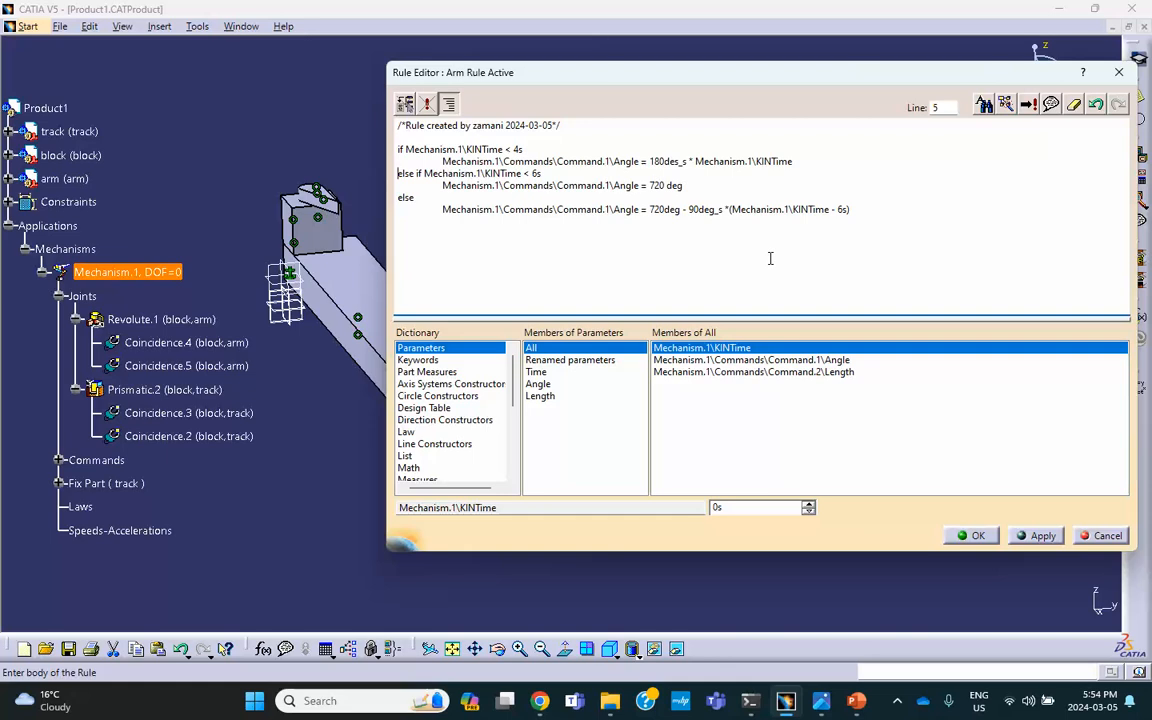
- Correct the rate's unit under the 4s condition to deg_s, recheck the syntax and accept the Arm Rule
left_click(679, 161)
key("BackSpace")
type("g")
left_click(679, 161)
key("BackSpace")
type("g")
key("BackSpace")
type("g")
left_click(729, 237)
left_click(910, 187)
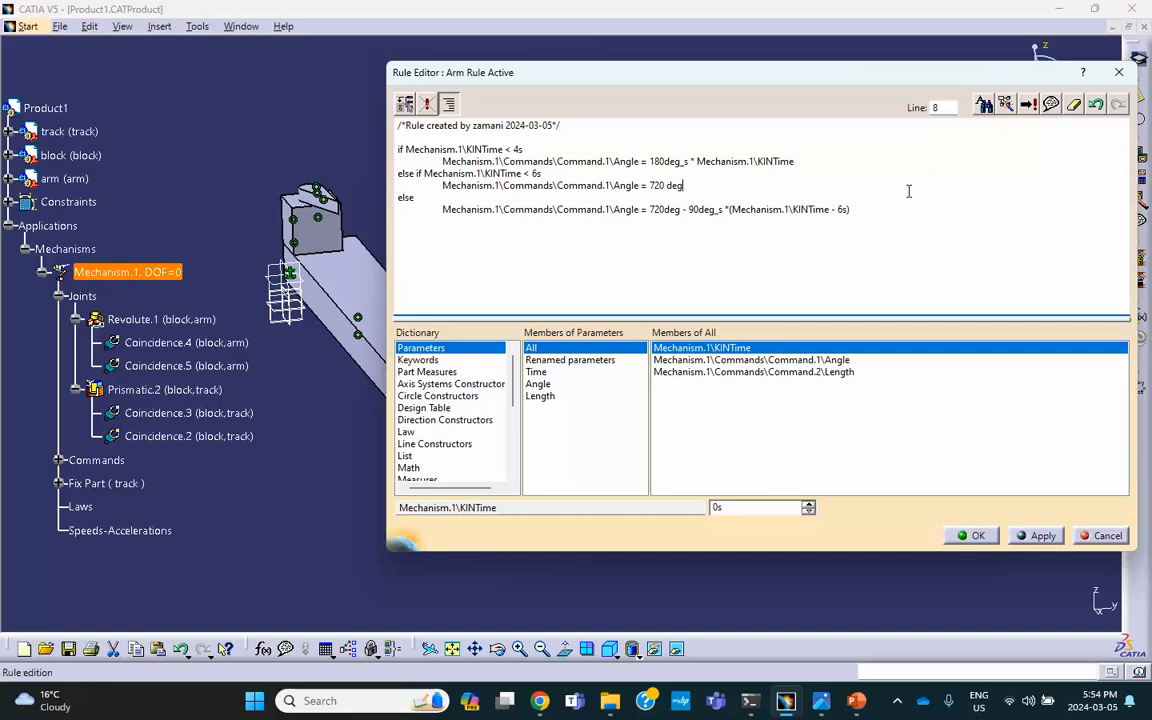
left_click(1027, 103)
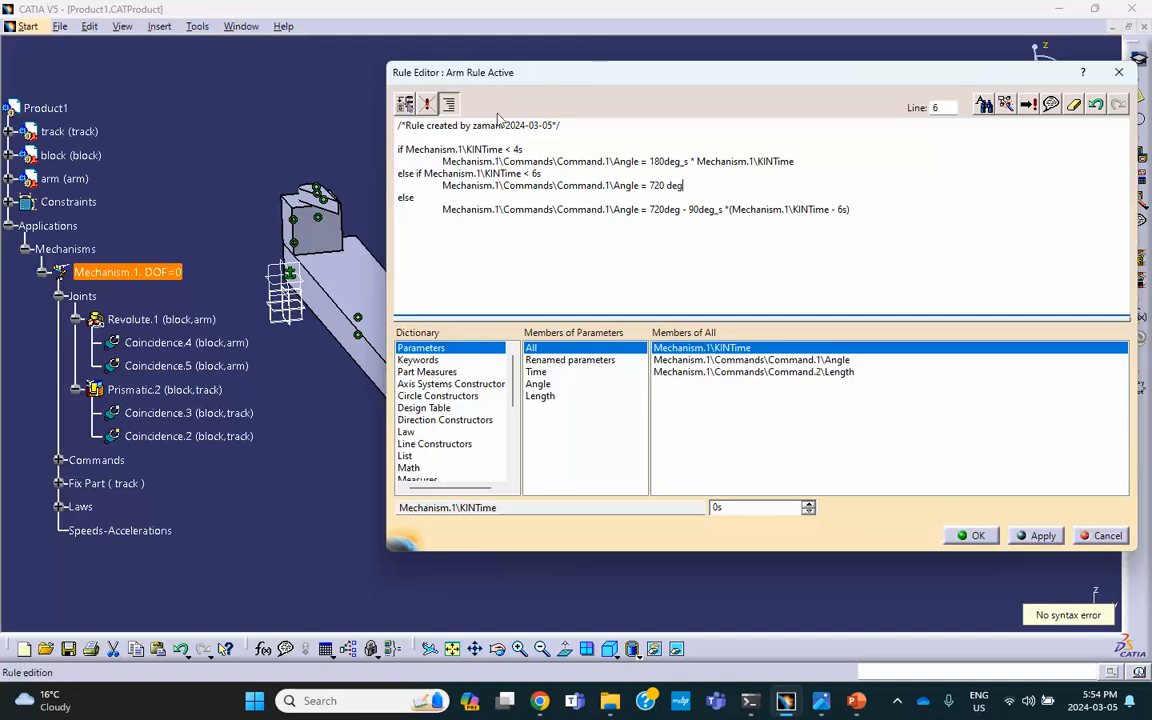
left_click(962, 534)
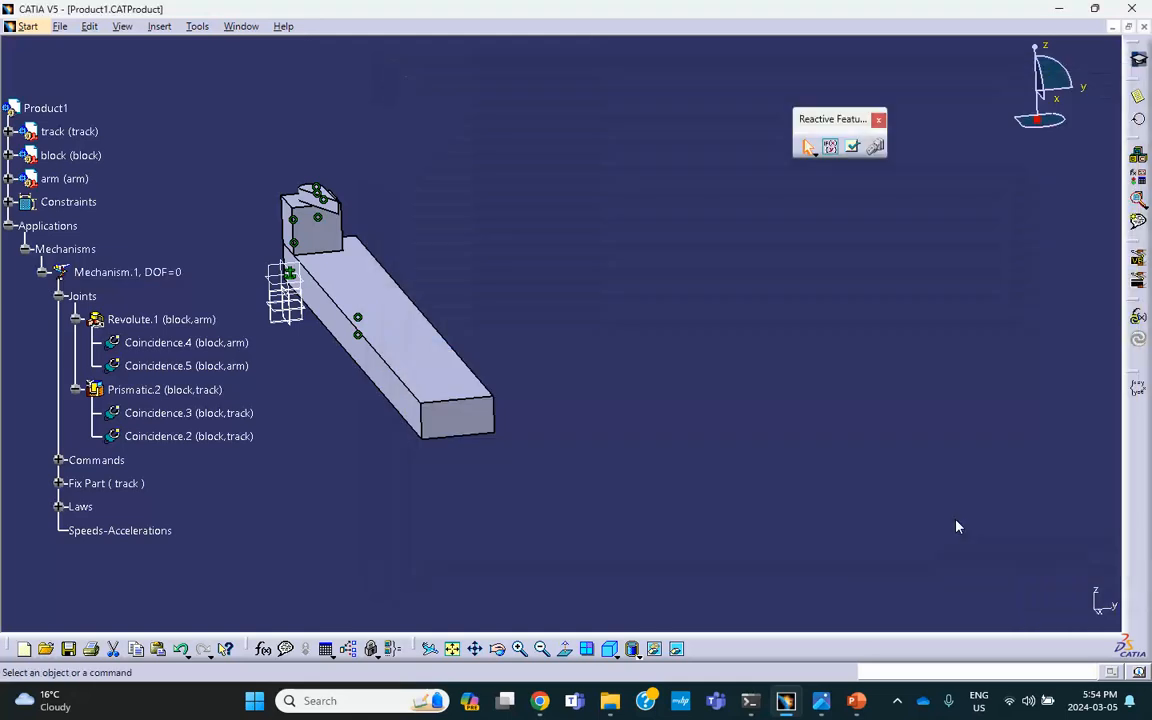
- Create a second rule named Block Rule and accept it without writing a rule body
left_click(830, 147)
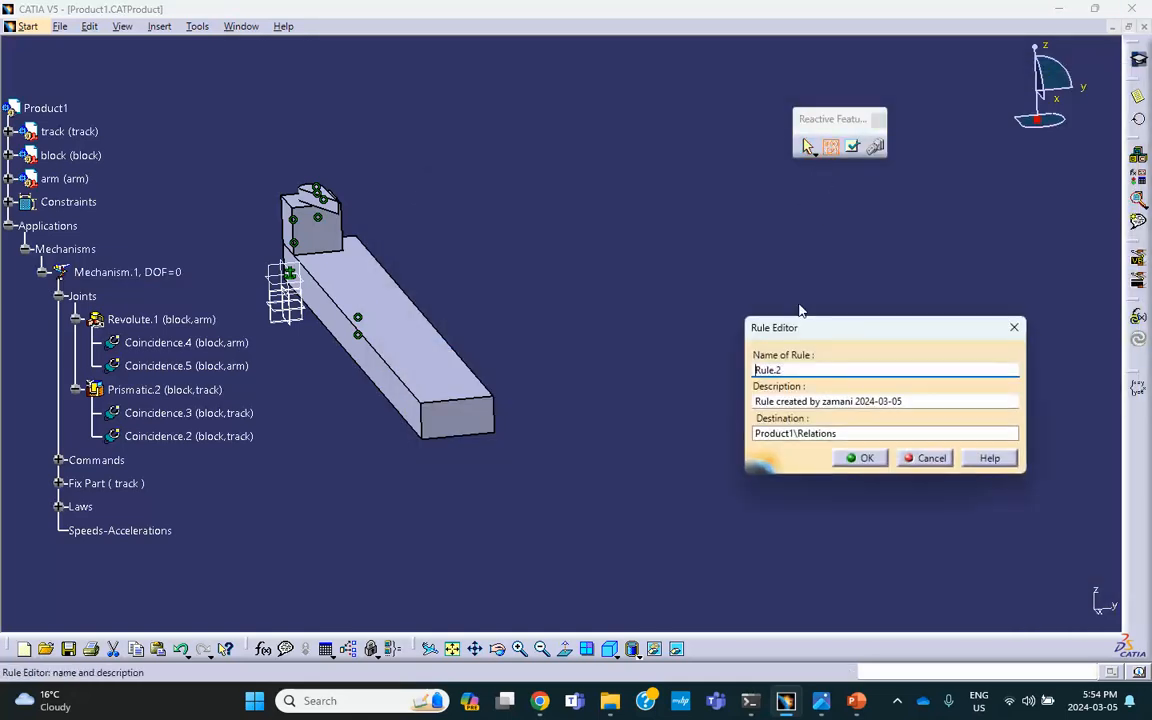
left_click(755, 370)
type("Block")
left_click(810, 370)
key("BackSpace")
key("BackSpace")
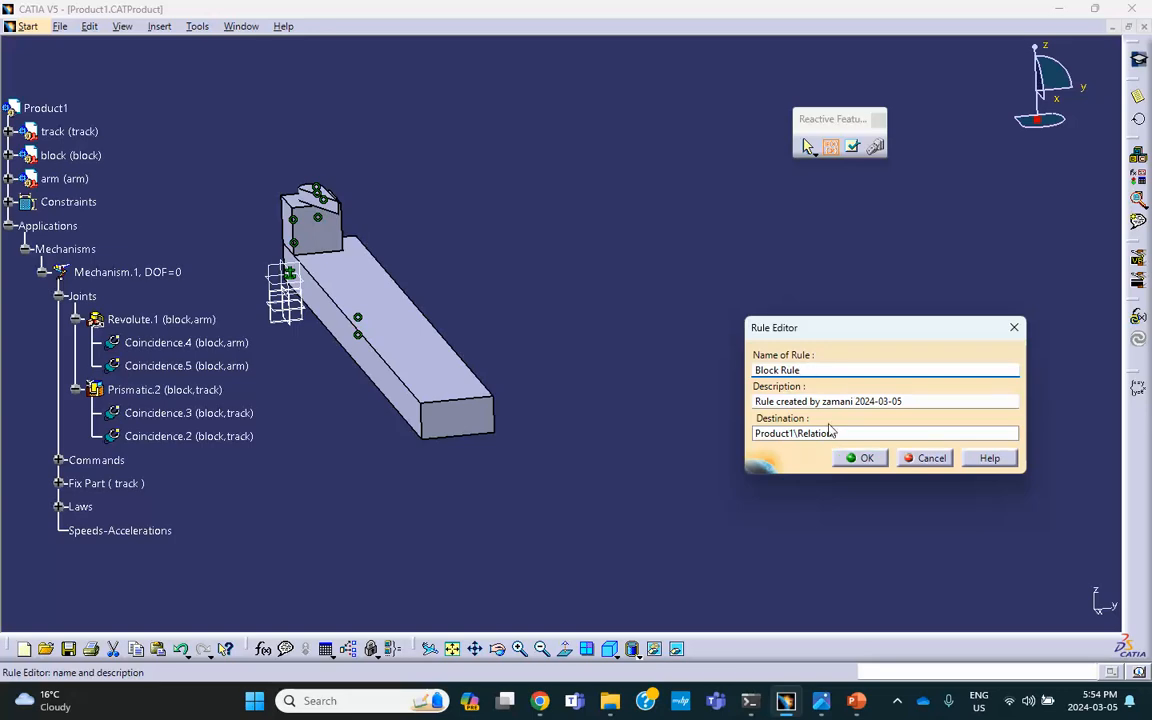
left_click(860, 458)
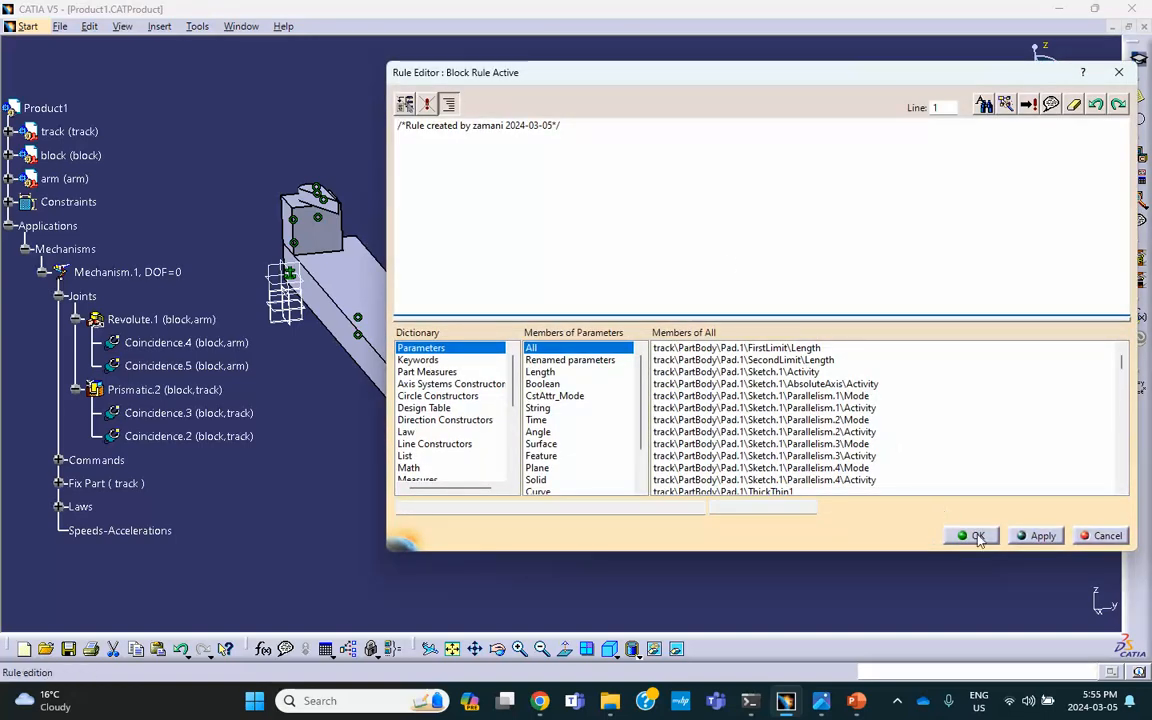
left_click(977, 537)
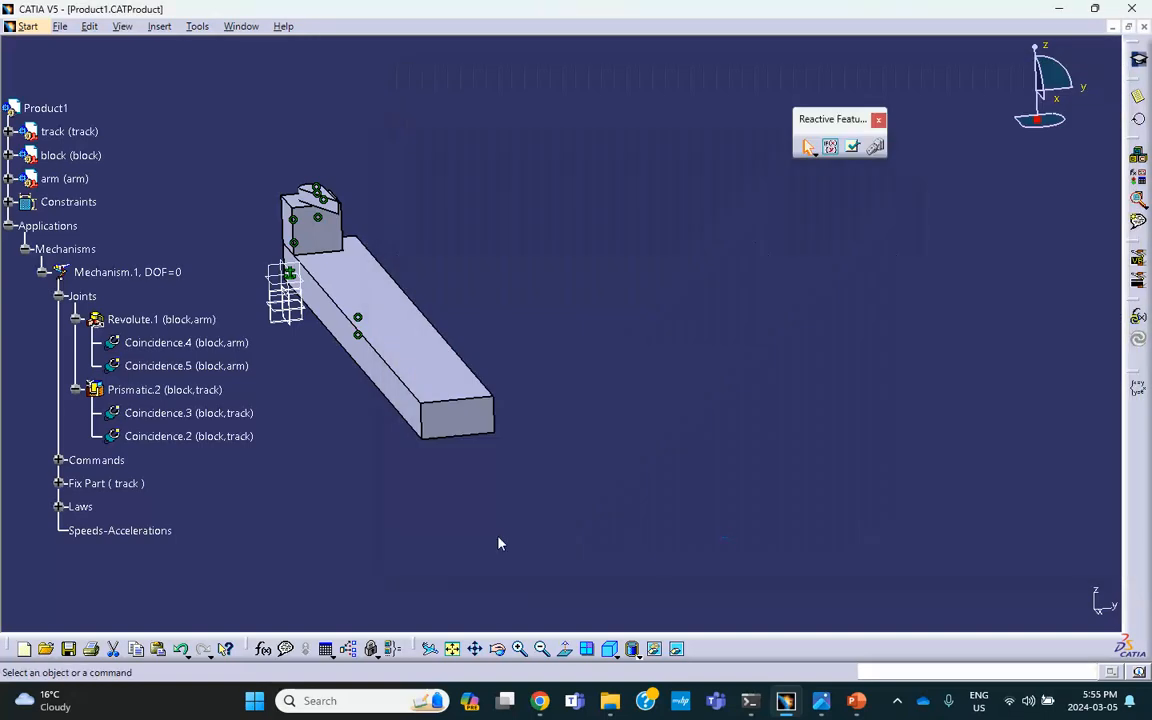
- Open the Arm Rule under Laws, try to copy its body text, and close the rule editor
left_click(58, 507)
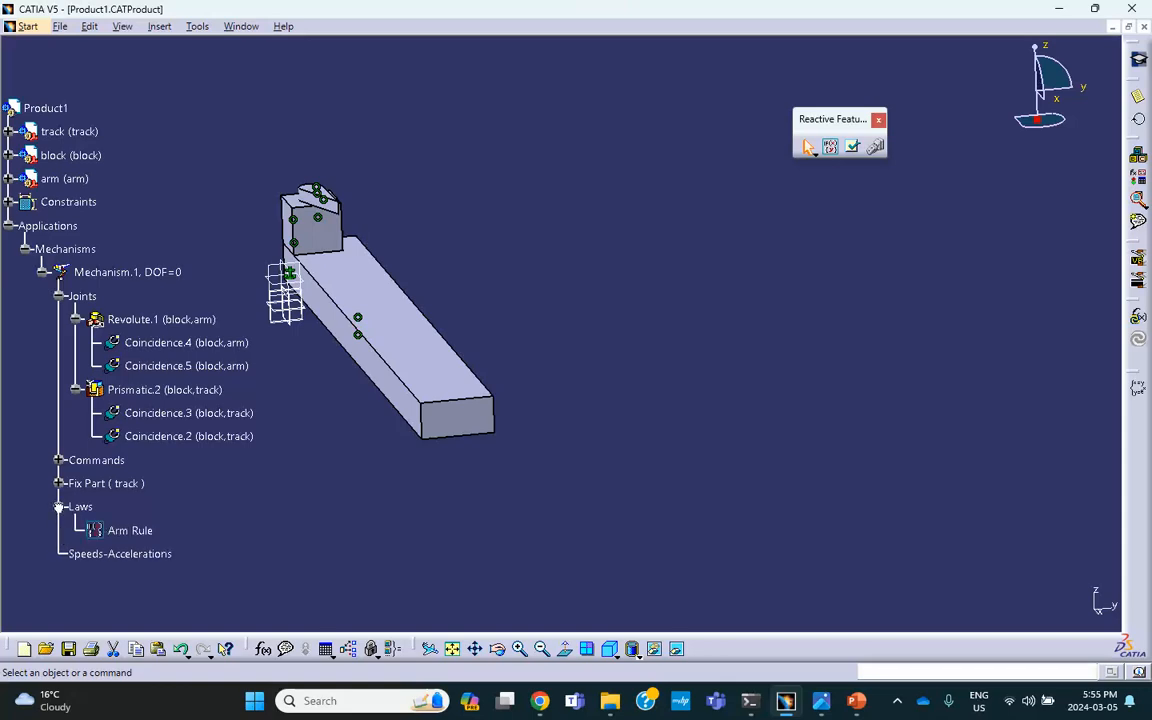
double_click(148, 533)
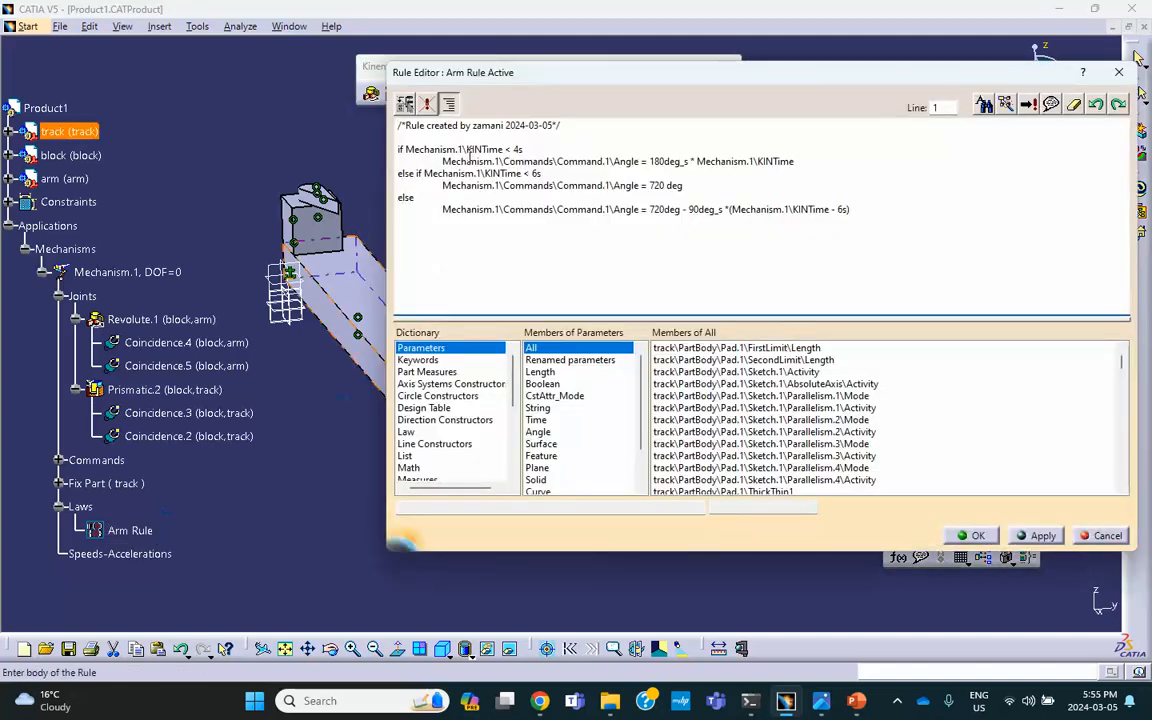
left_click_drag(466, 150, 538, 210)
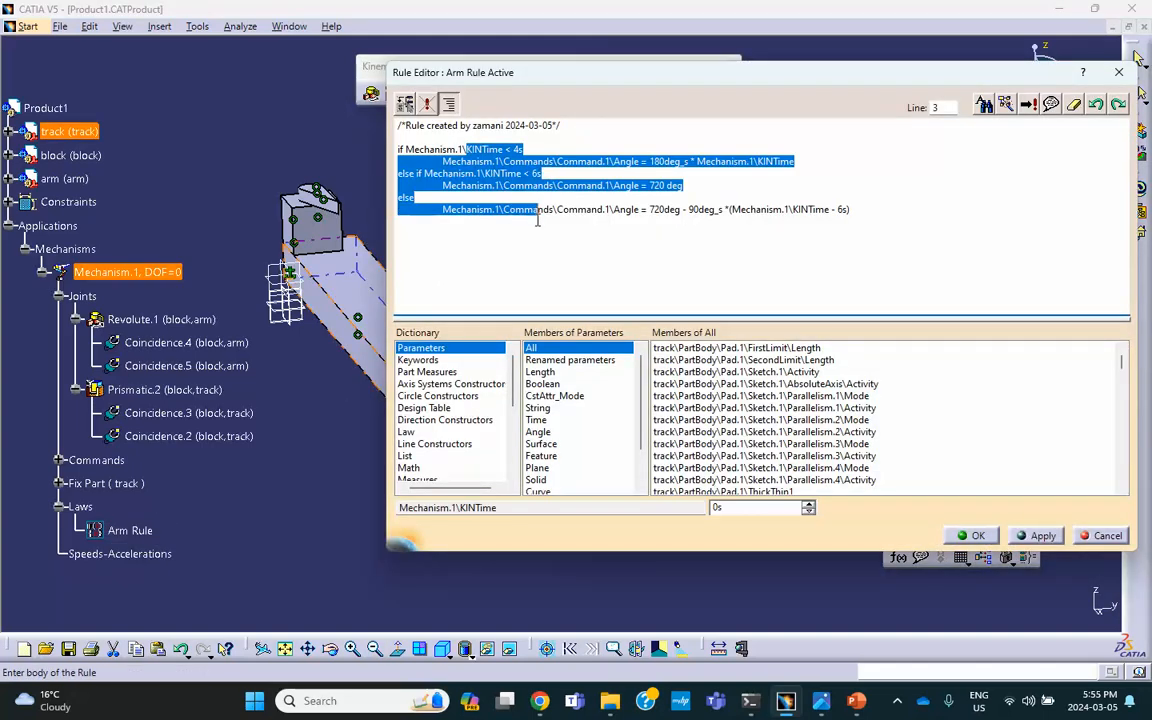
right_click(530, 209)
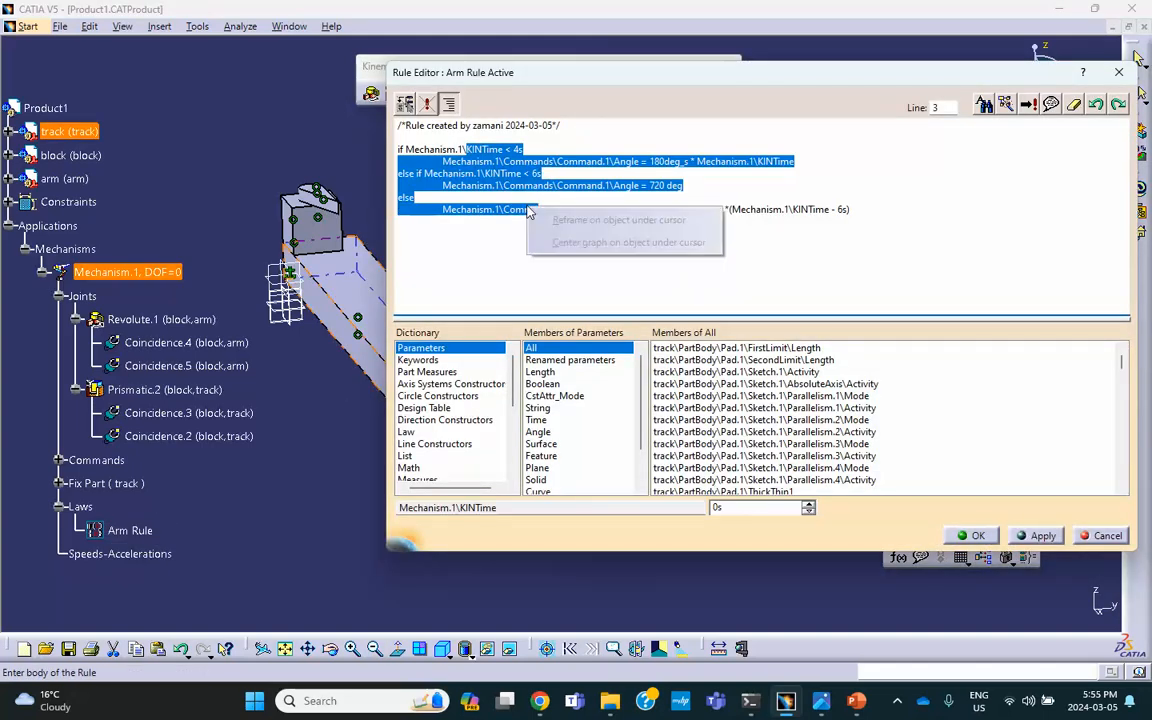
right_click(925, 240)
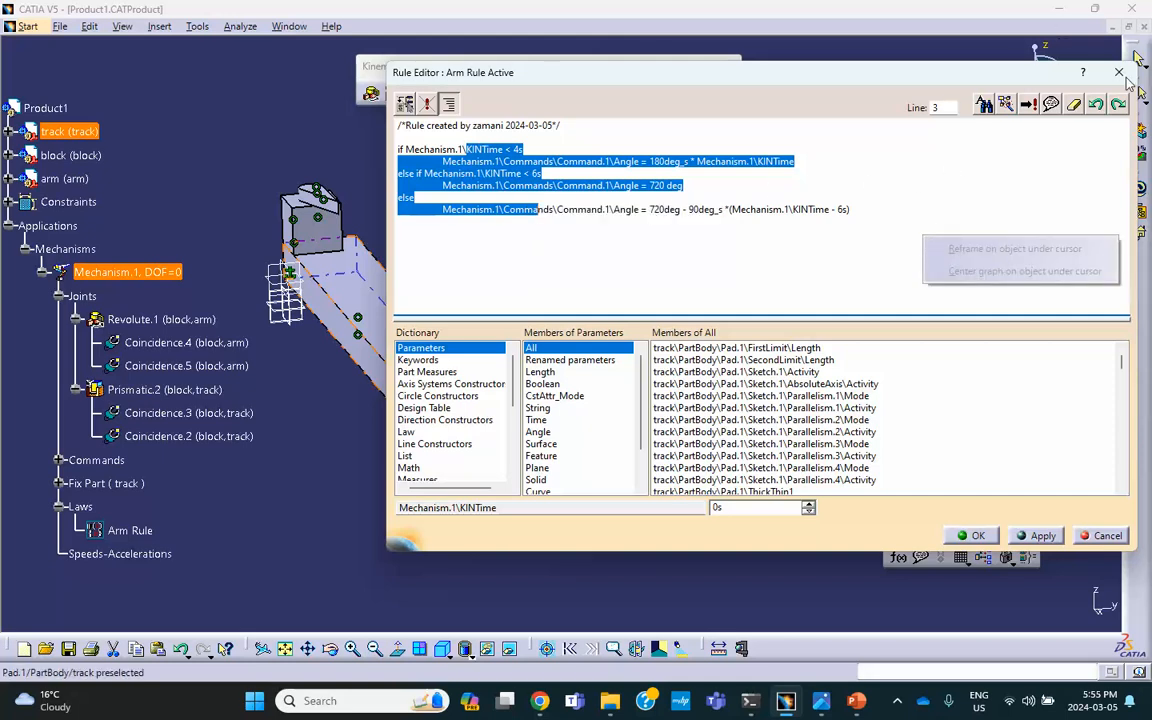
left_click(1012, 70)
left_click(1119, 72)
left_click(585, 434)
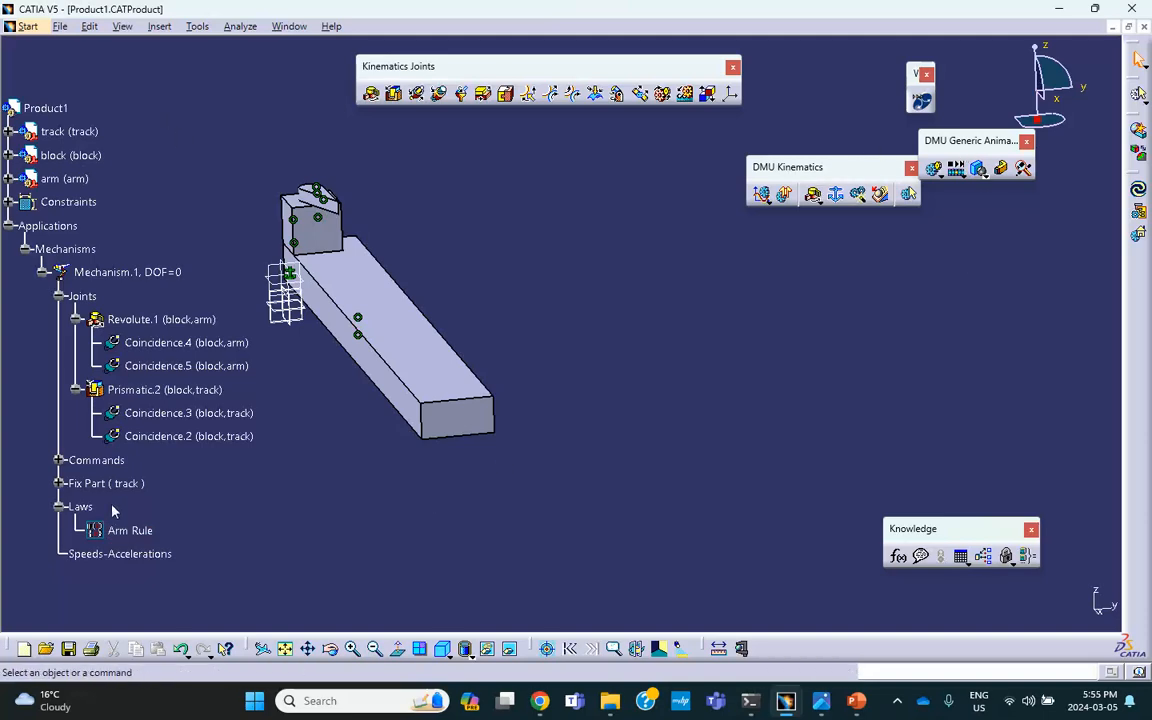
- Switch to the Knowledge Advisor workbench and create a rule named Block Rule
left_click(28, 26)
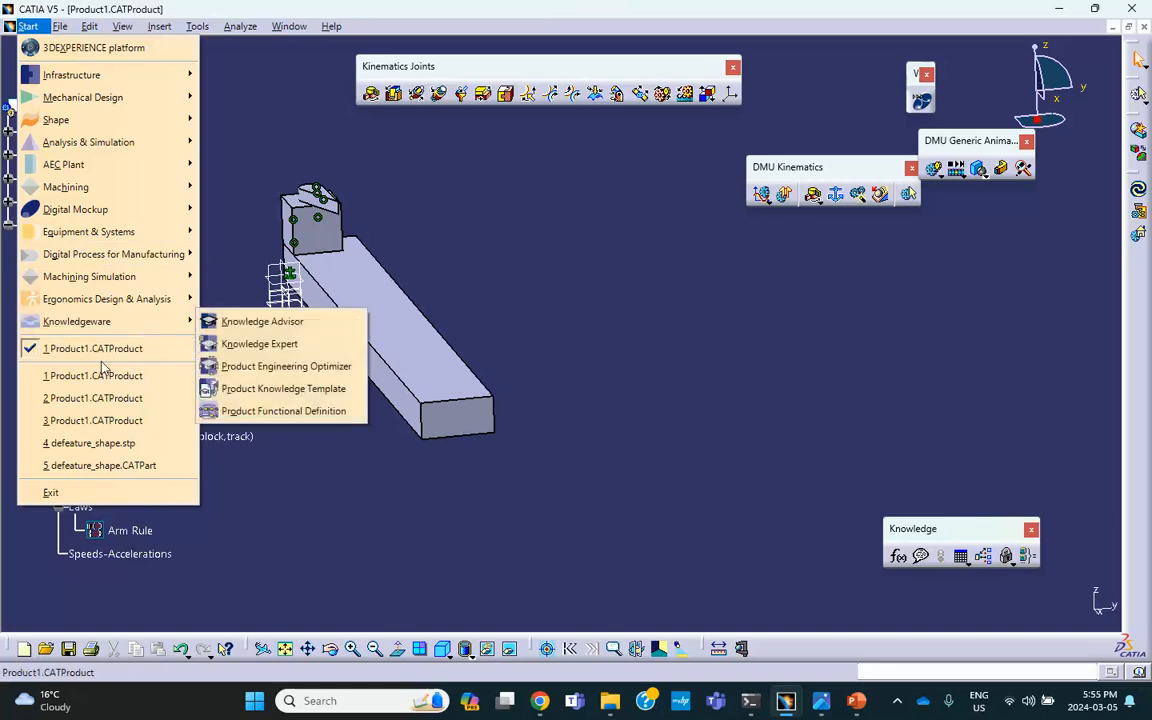
mouse_move(110, 321)
left_click(212, 321)
left_click(830, 146)
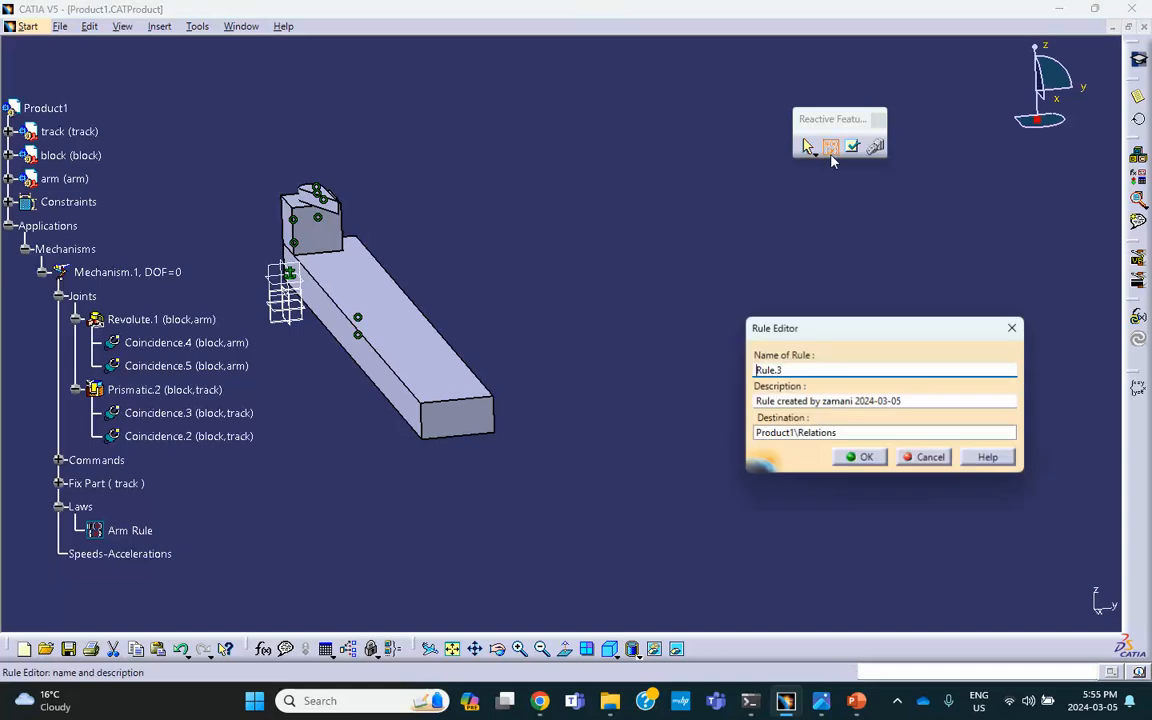
left_click_drag(781, 369, 746, 375)
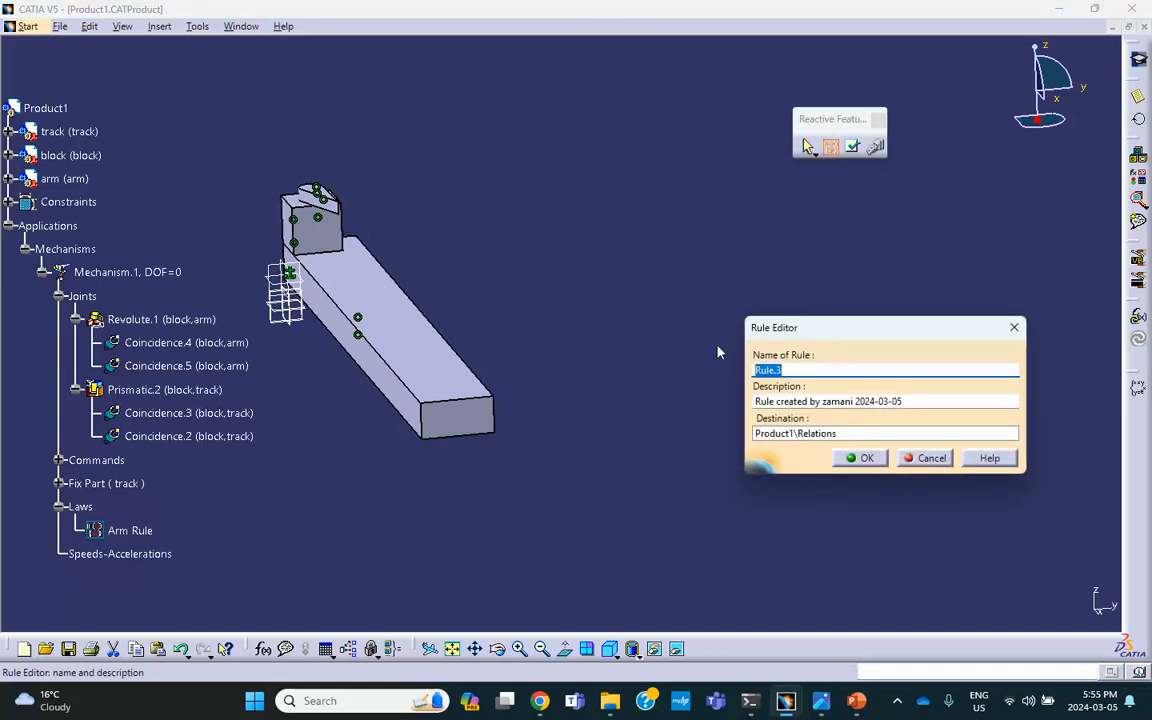
type("Block")
left_click(864, 457)
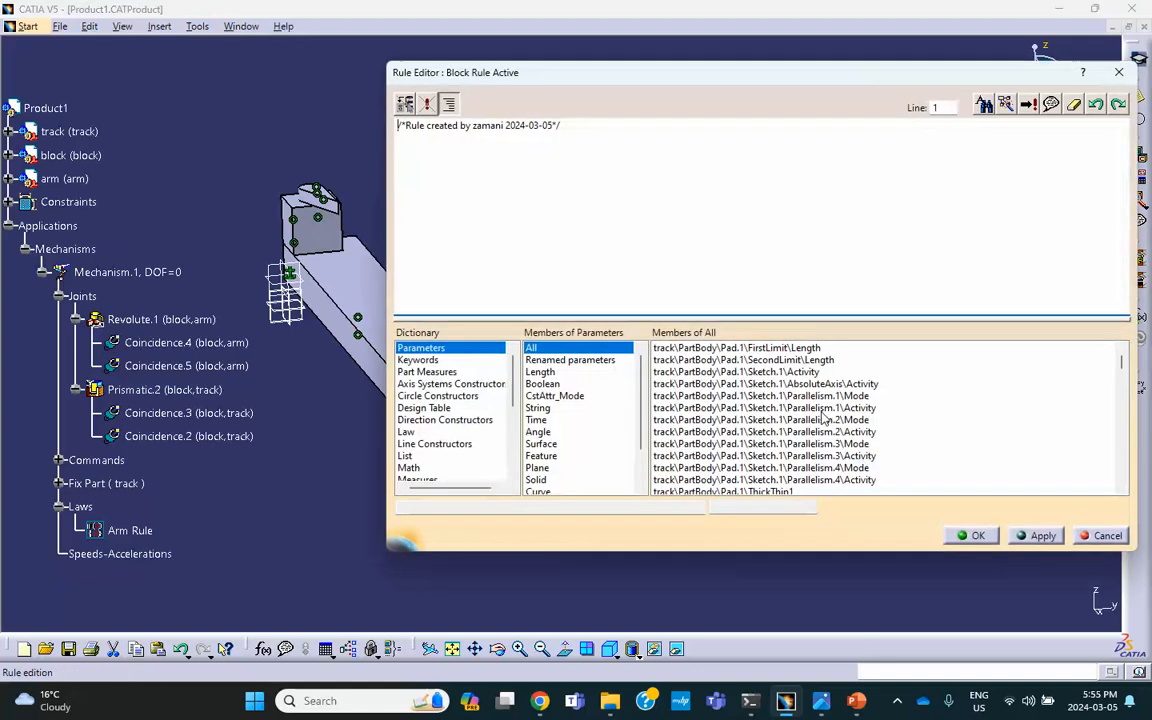
- Start the Block Rule body with the condition "if Mechanism.1\KINTime < 4s" below the comment line
left_click(565, 128)
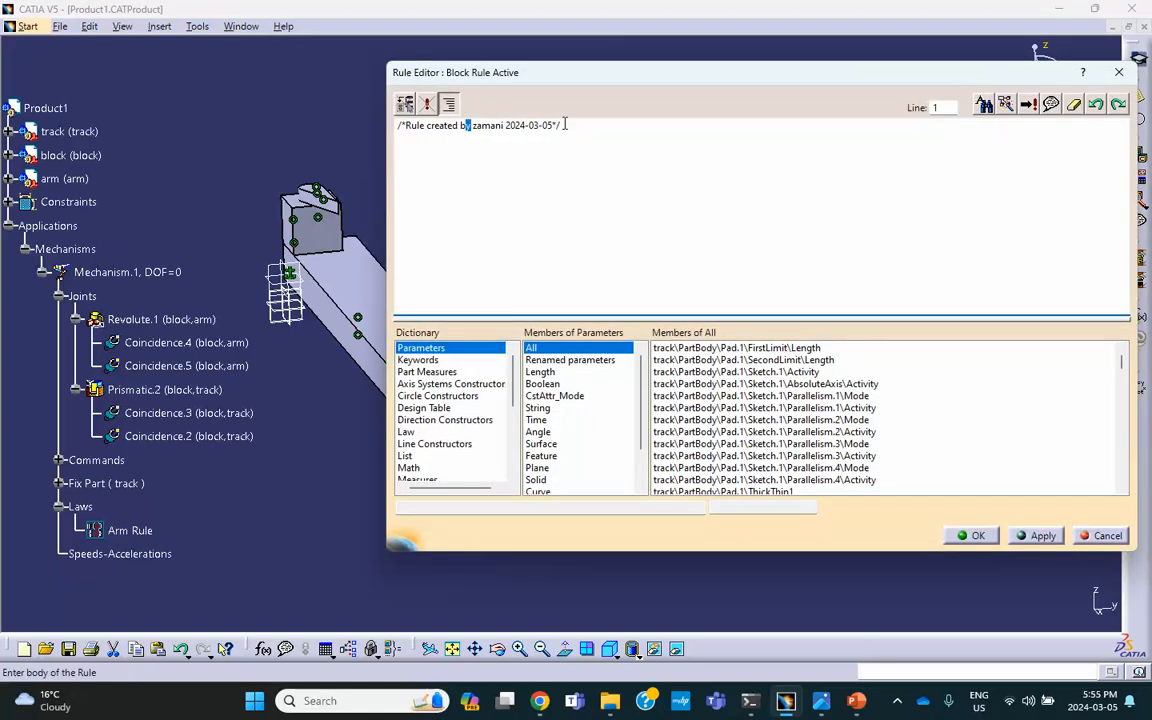
key("Return")
key("Return")
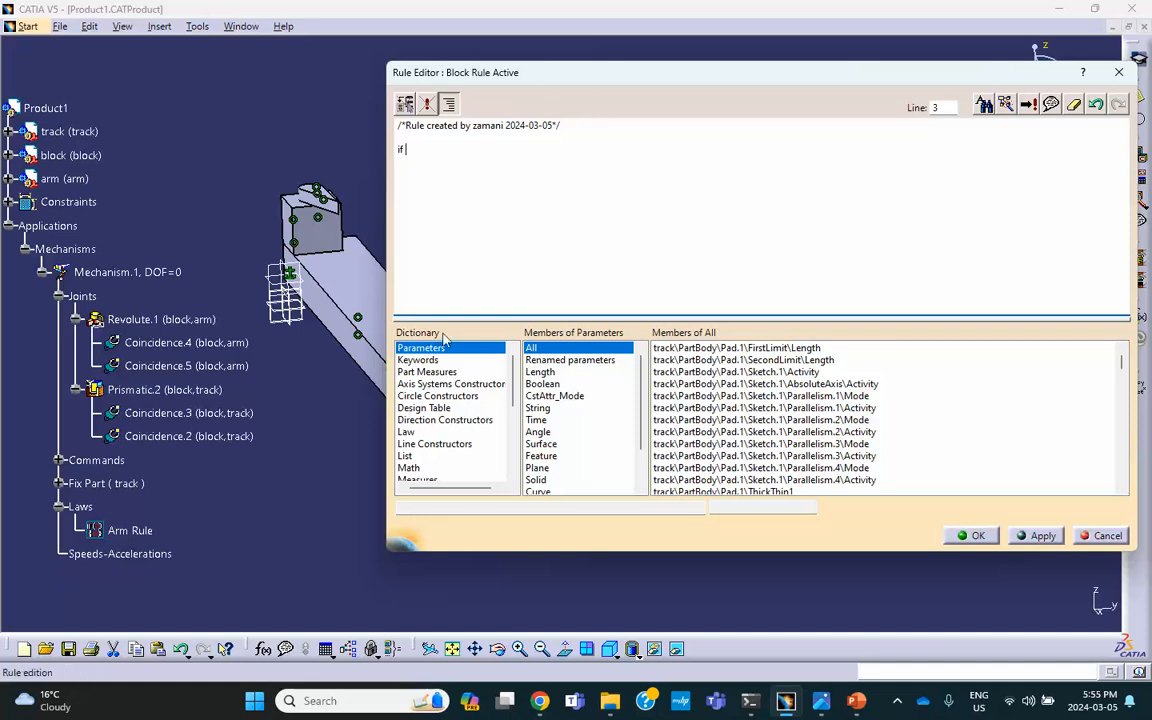
left_click(141, 274)
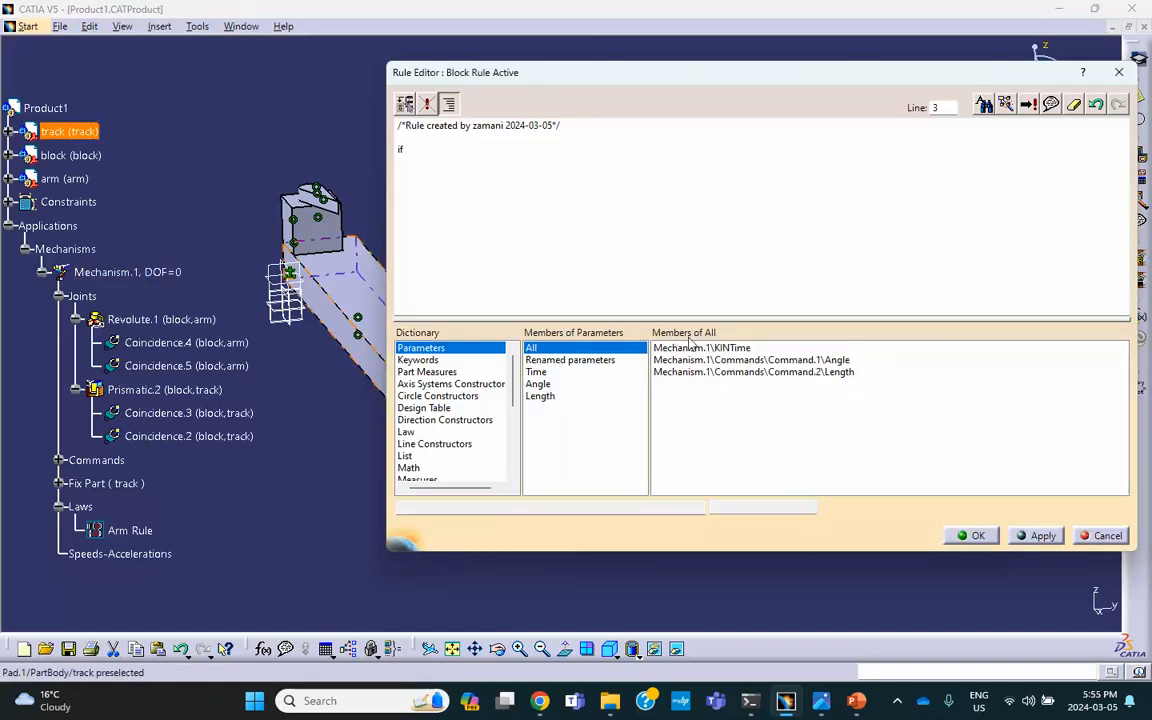
double_click(684, 349)
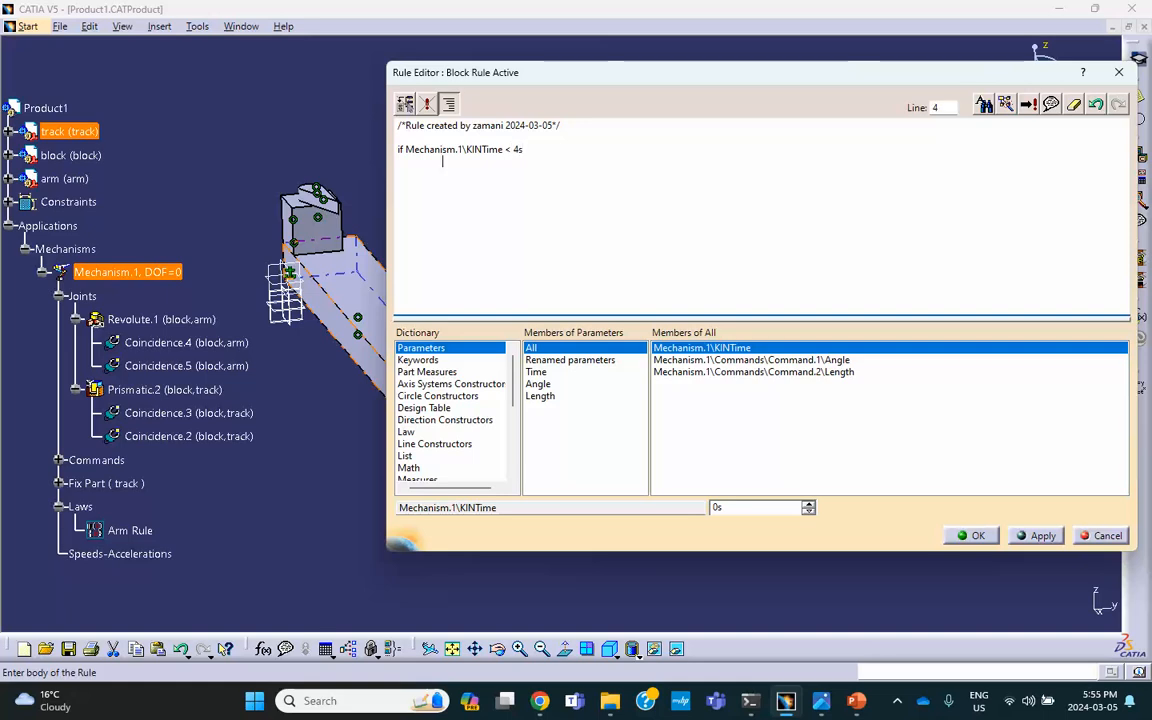
- Under the 4s condition, assign 2in_s*Mechanism.1\KINTime to Mechanism.1\Commands\Command.2\Length and start a new line
key("Return")
key("Tab")
double_click(760, 371)
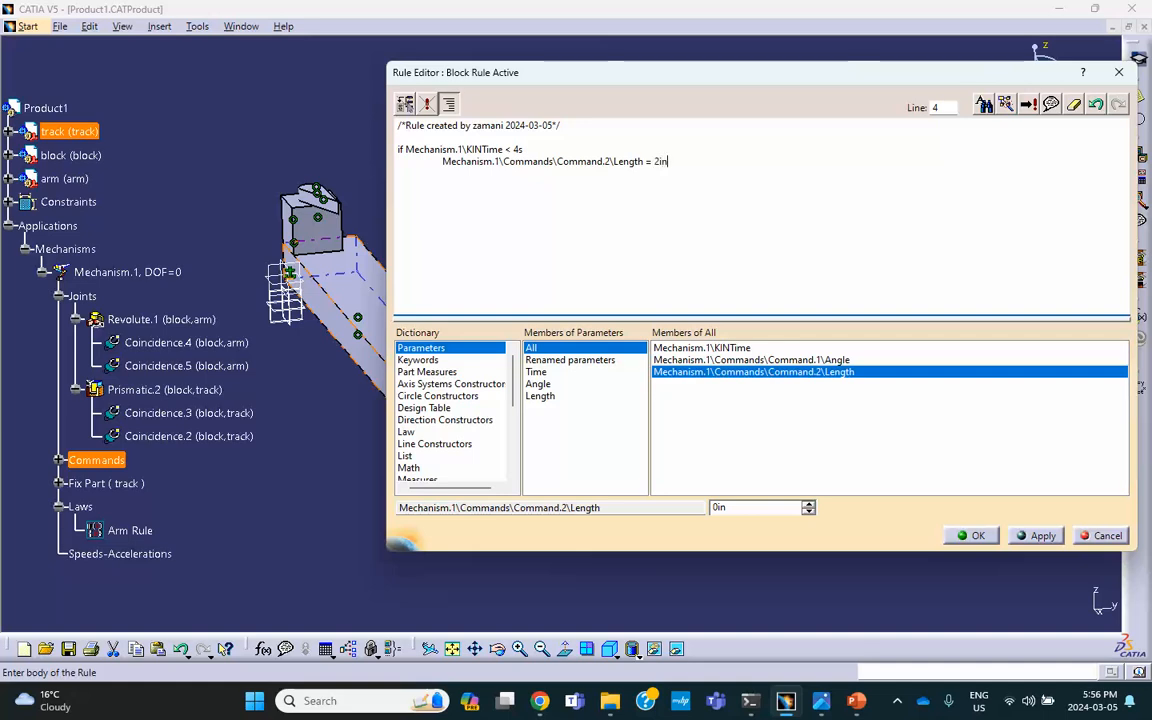
type("*")
double_click(700, 347)
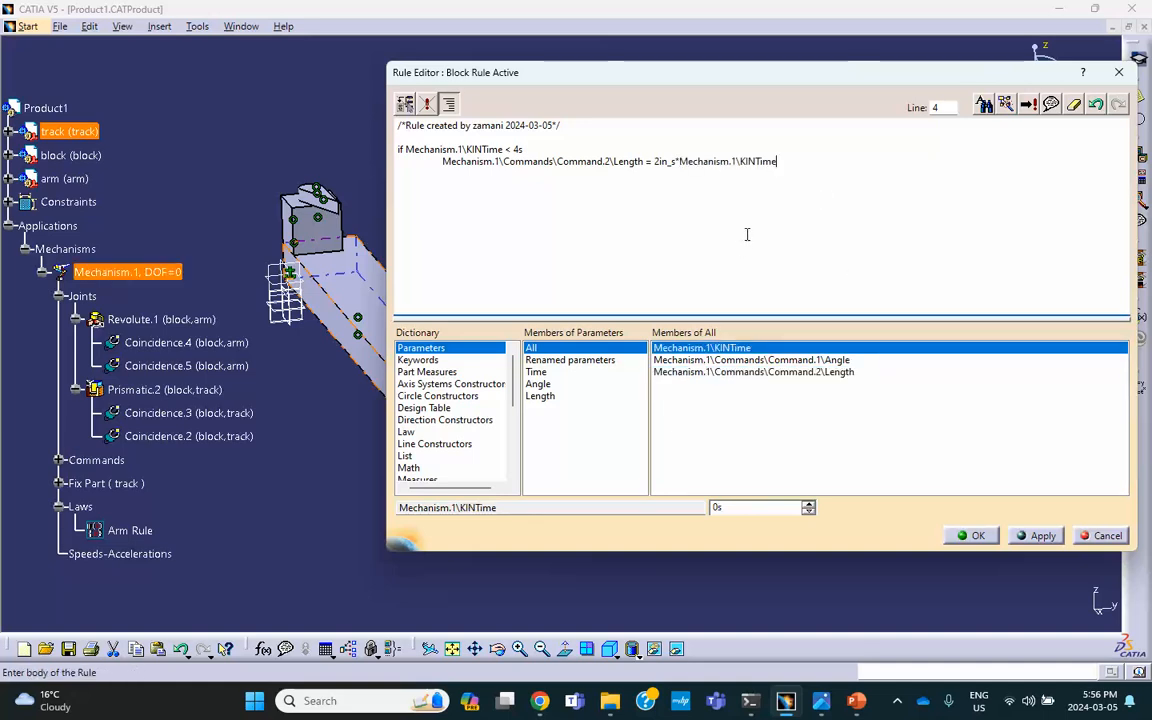
key("Return")
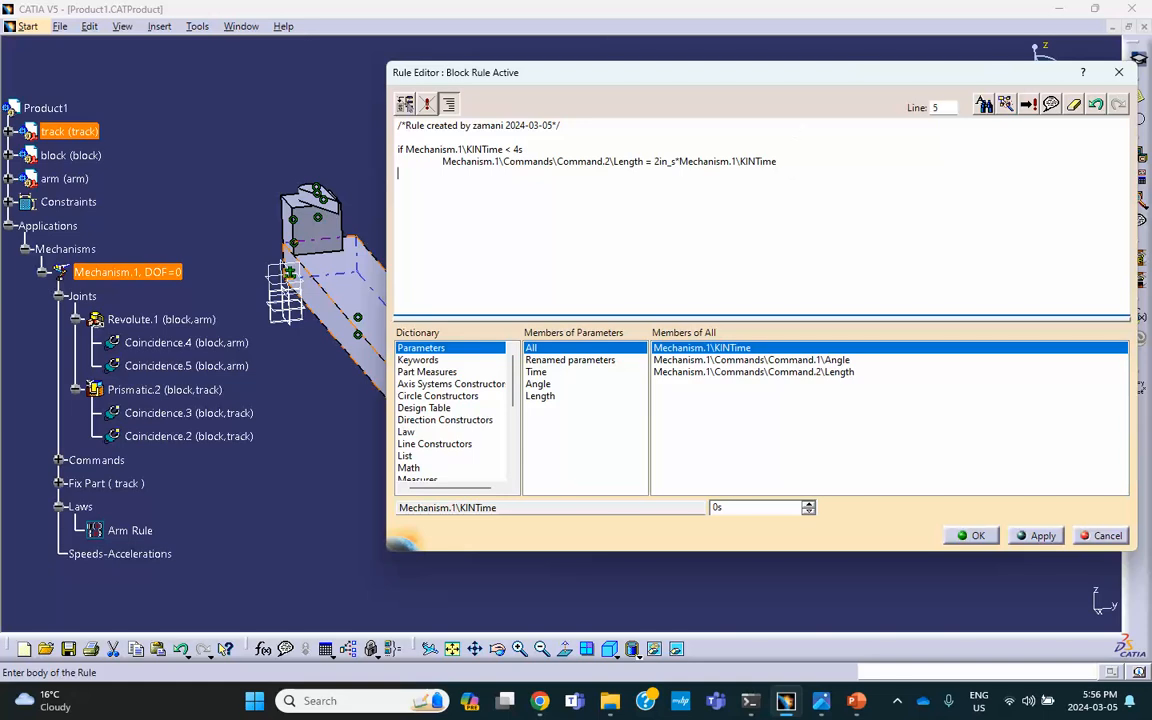
- Add the branch "else if Mechanism.1\KINTime < 6s" assigning 8in to Mechanism.1\Commands\Command.2\Length, followed by an "else" line
type("else if")
double_click(706, 348)
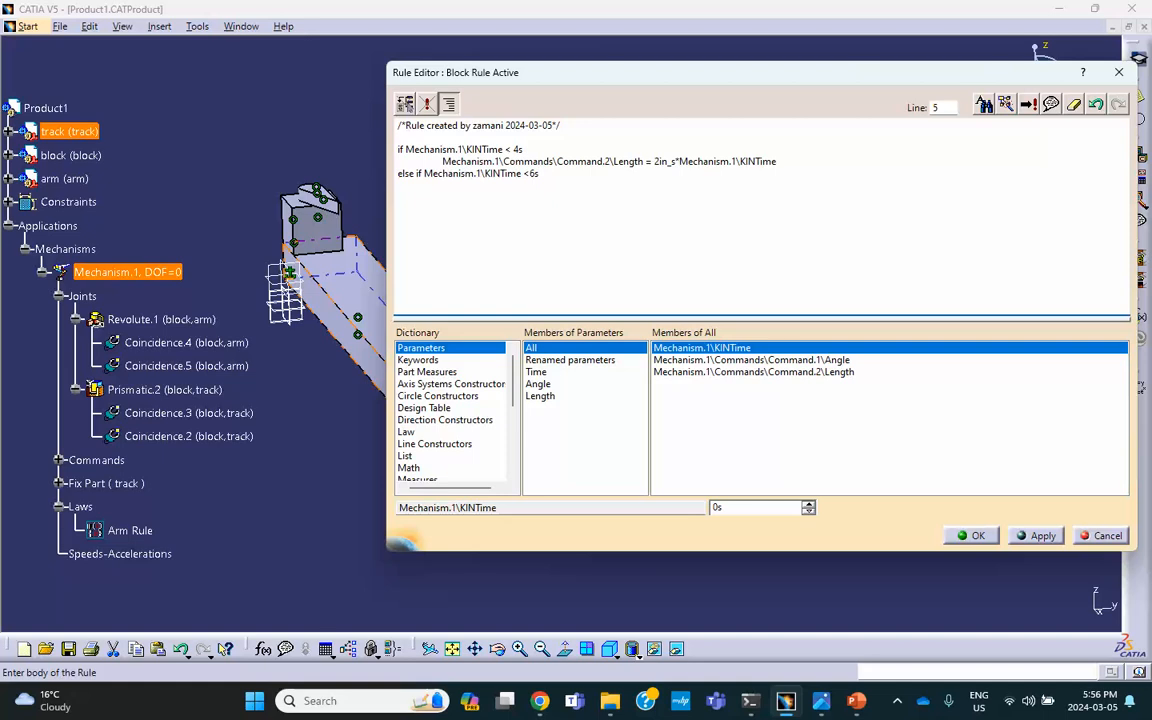
double_click(533, 174)
key("Return")
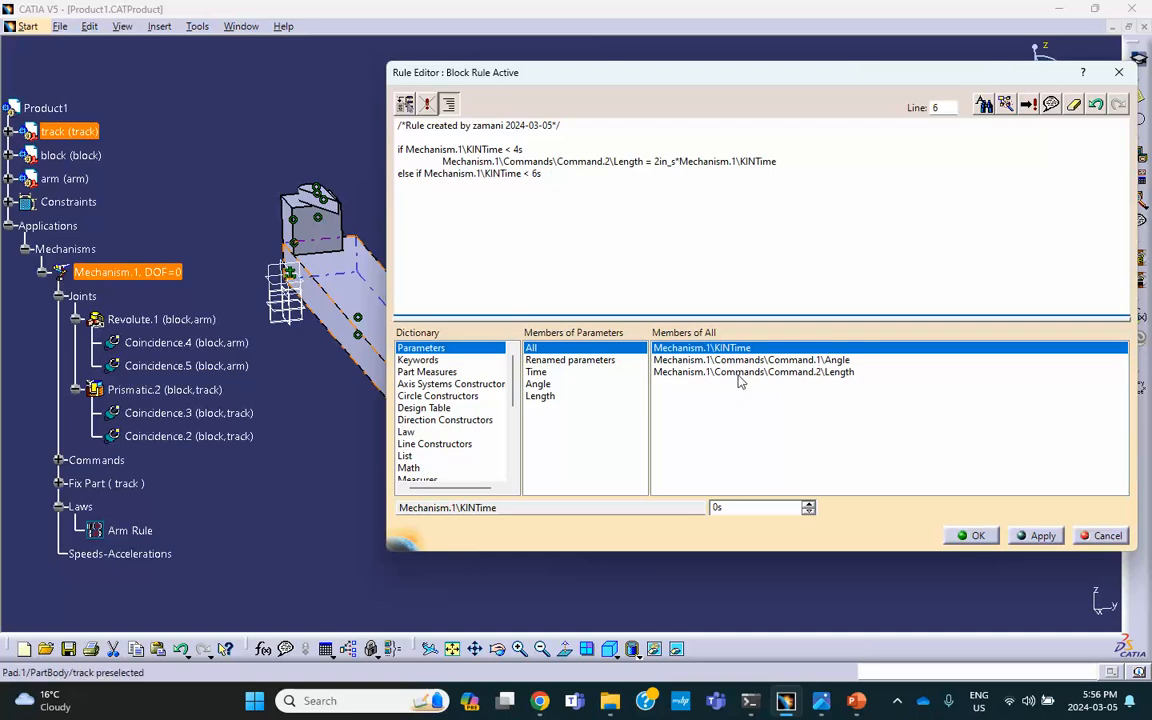
double_click(753, 372)
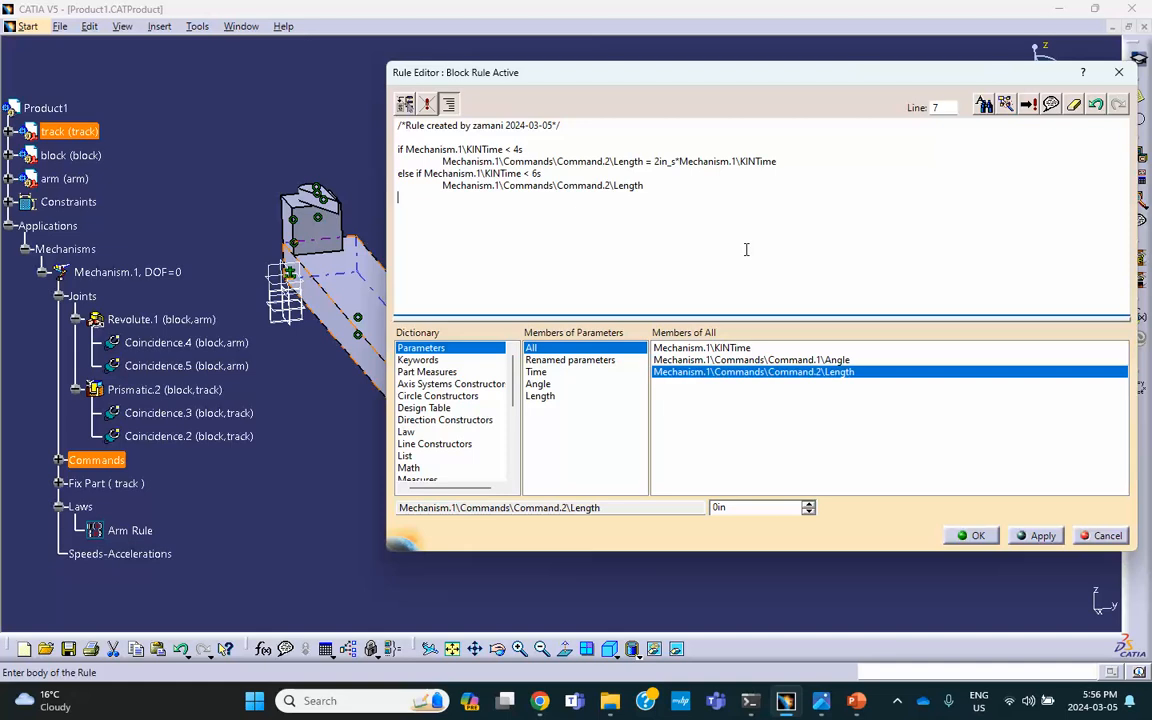
left_click(651, 187)
type("lse")
- Under else, assign 8in - 2in_s*(Mechanism.1\KINTime - 6s) to Mechanism.1\Commands\Command.2\Length, then check the syntax and accept the Block Rule
double_click(730, 371)
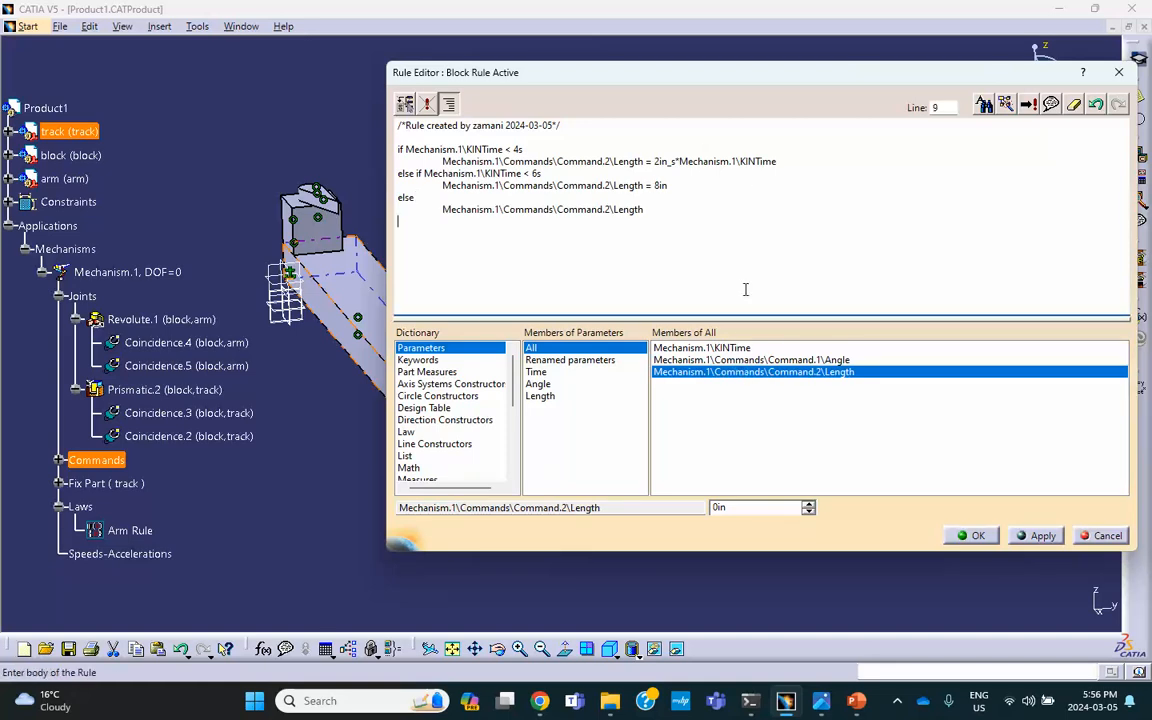
left_click(666, 203)
type("= 8in - 2in_s*(")
double_click(701, 347)
key("BackSpace")
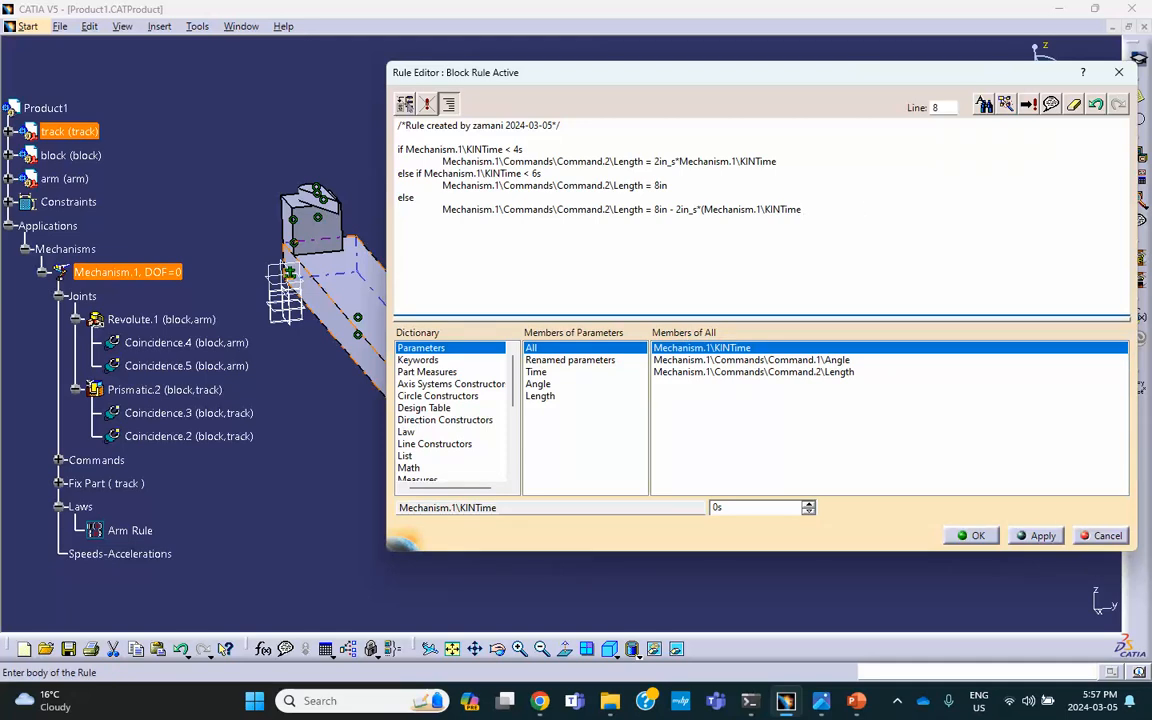
type("- 6s")
left_click(1025, 107)
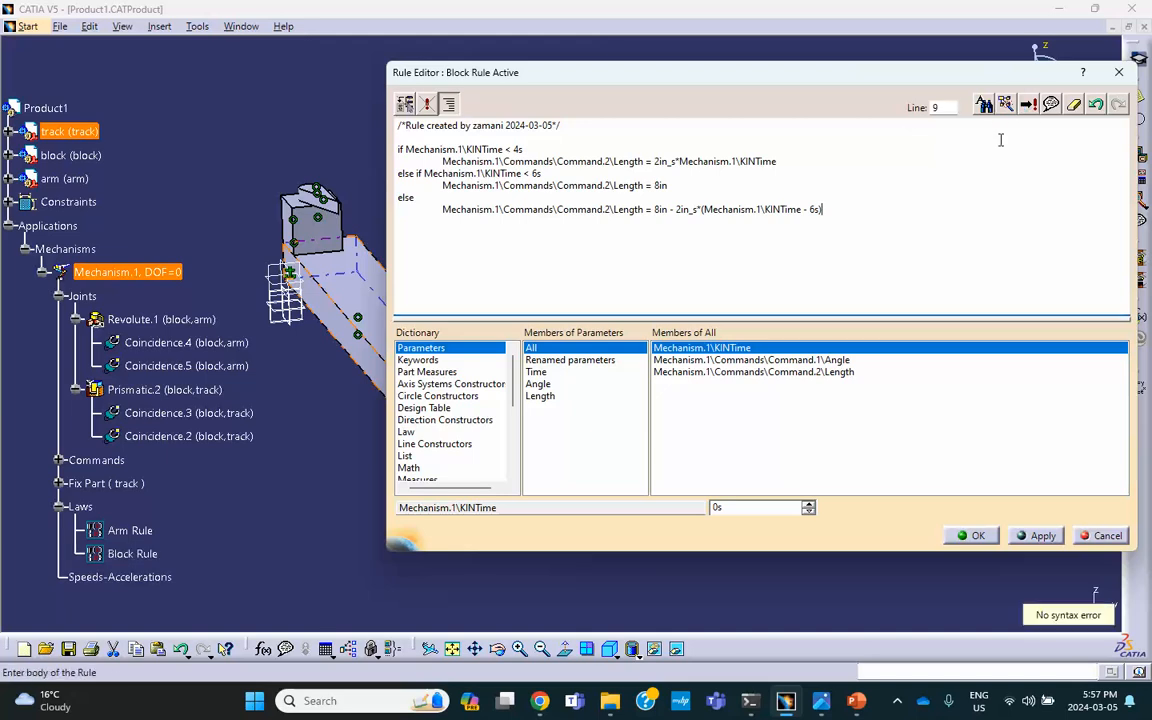
left_click(979, 535)
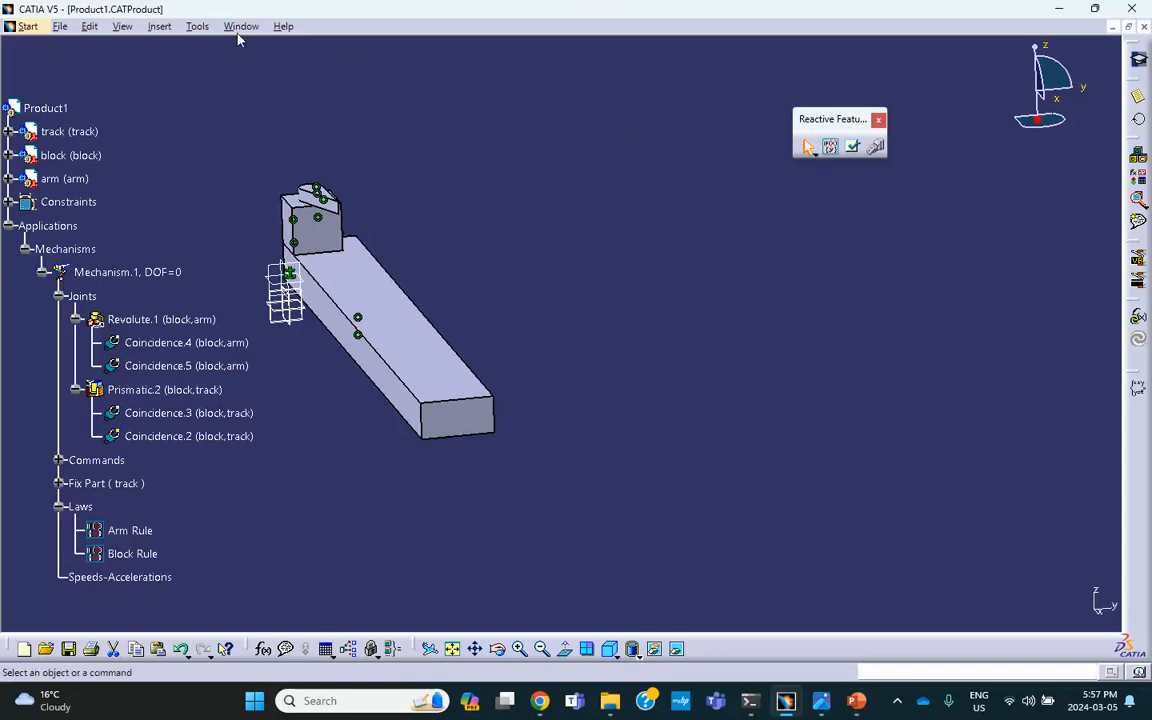
- Switch to the DMU Kinematics workbench, start Simulation with Laws, and activate sensors for the Revolute.1 angle and Prismatic.2 length
left_click(24, 27)
mouse_move(82, 207)
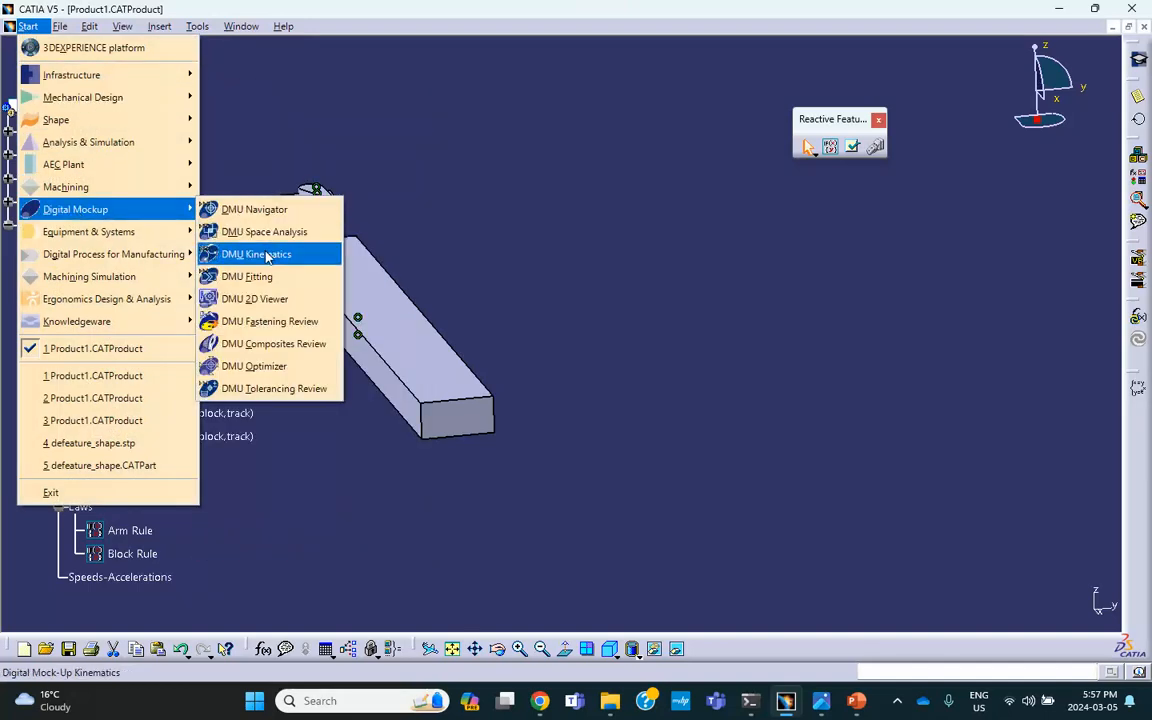
left_click(262, 254)
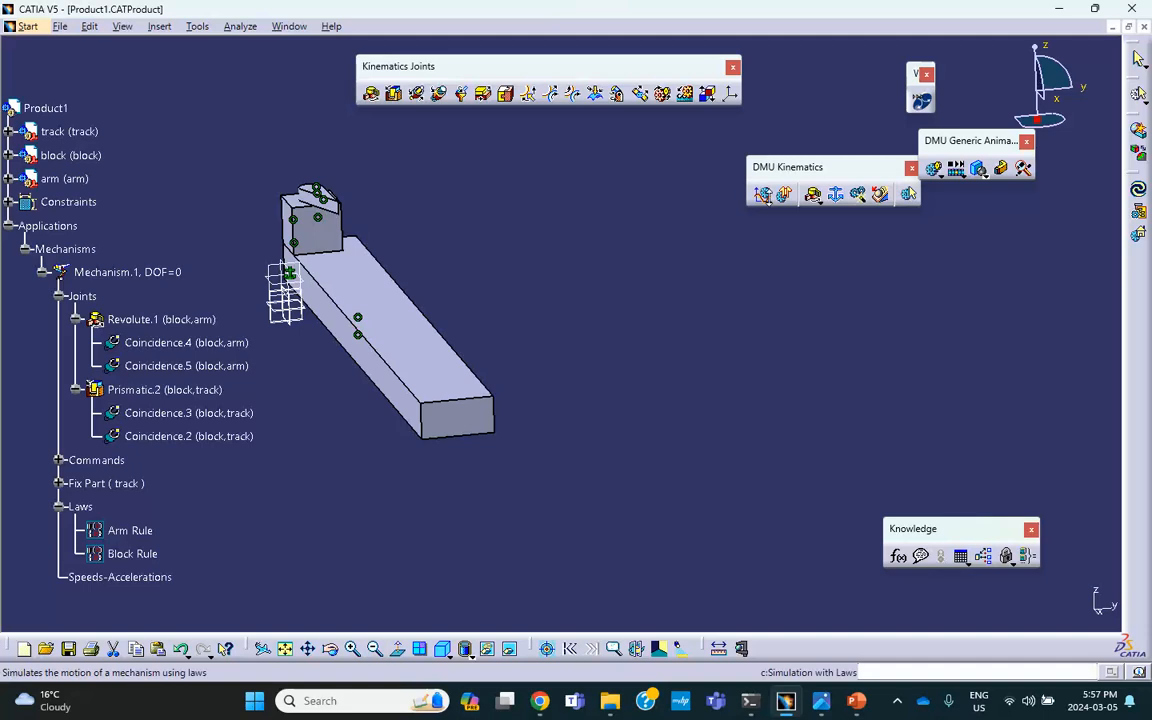
left_click(761, 193)
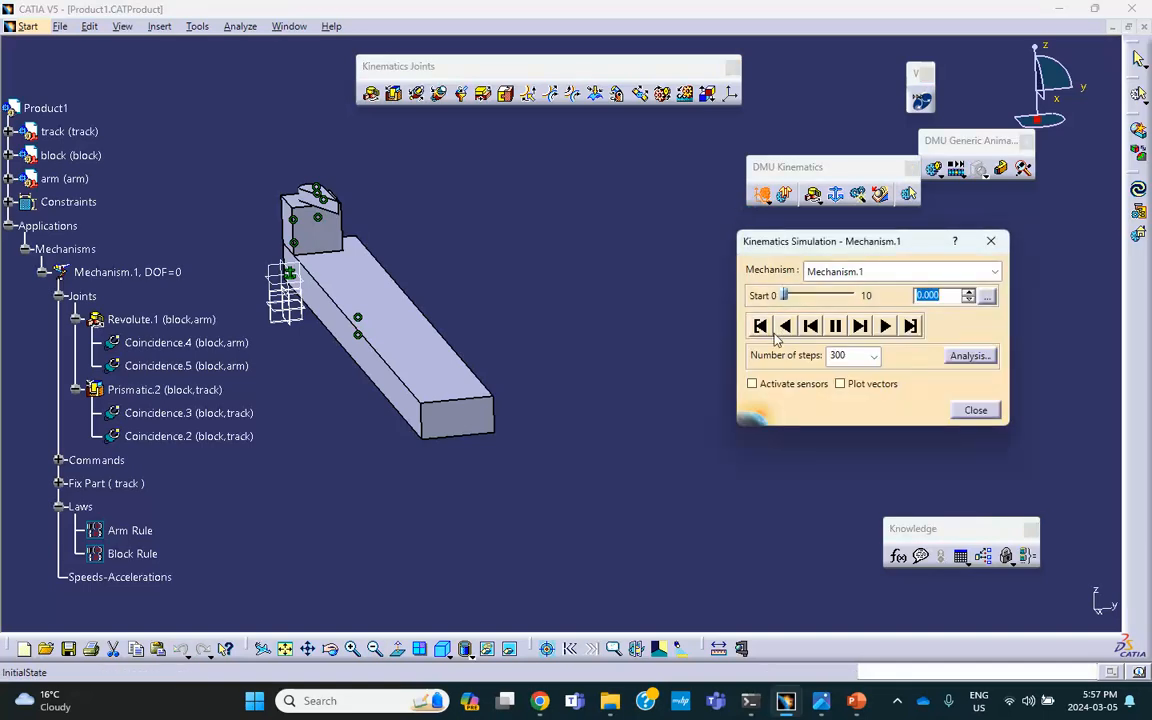
left_click(752, 385)
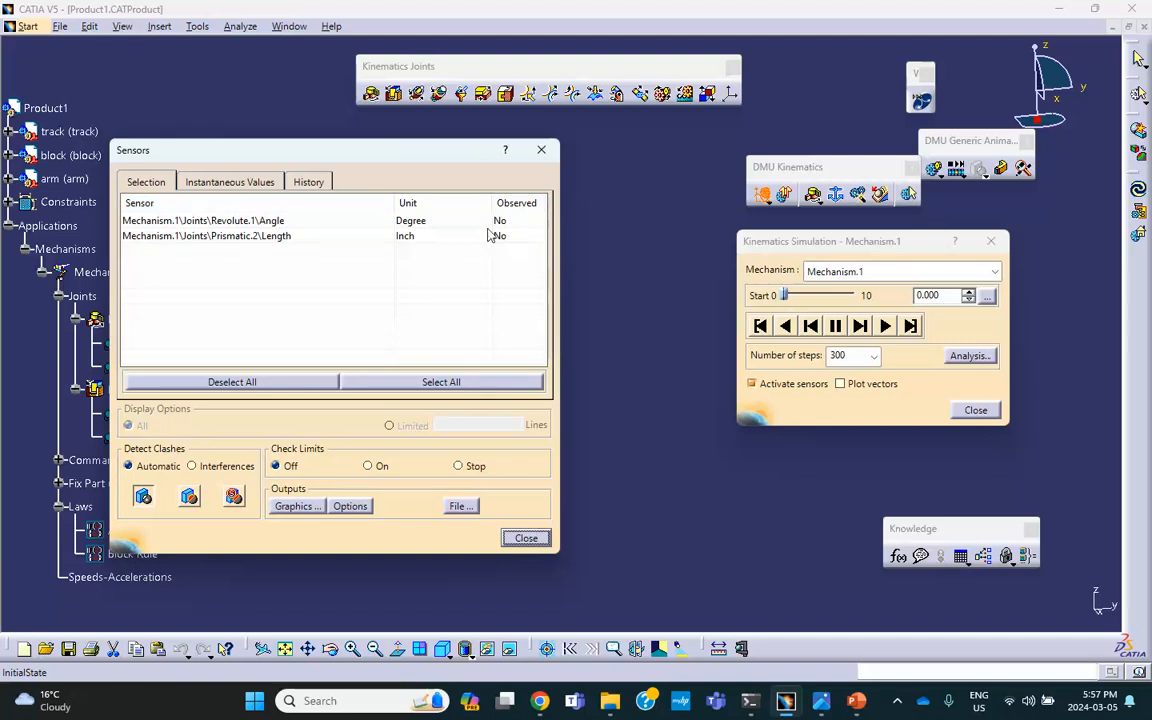
left_click(385, 220)
left_click(407, 237)
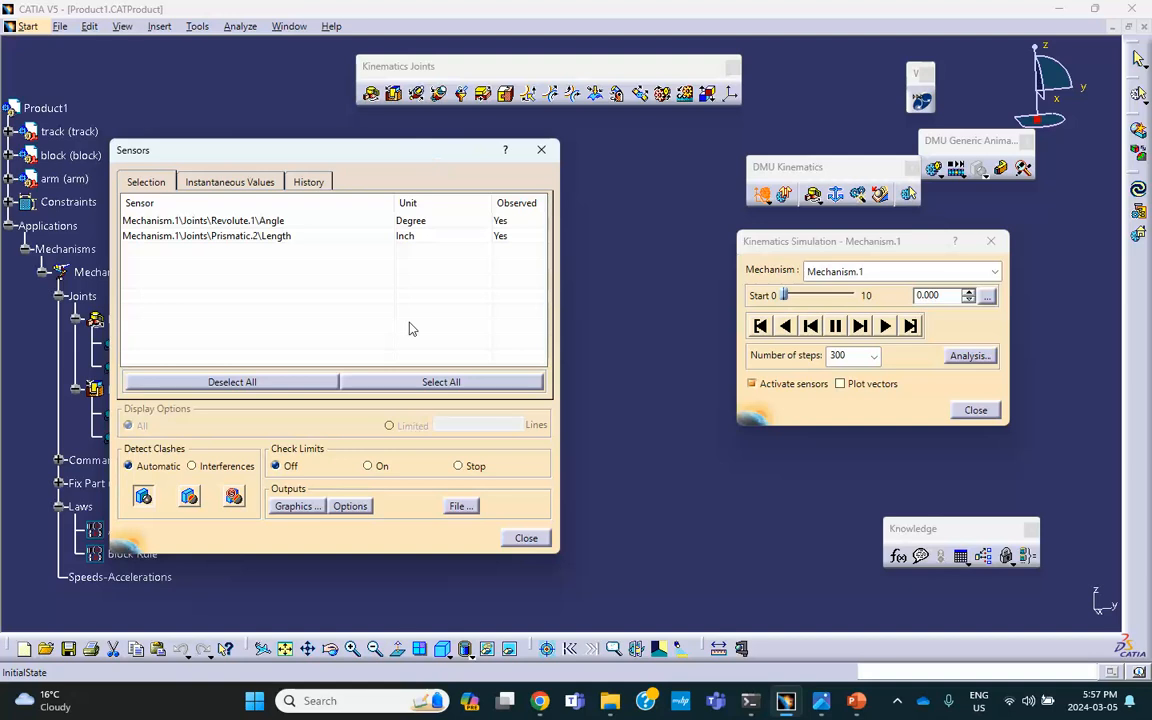
- Examine the block position and arm angle graphs in JH19.png, then return to the simulation
mouse_move(828, 712)
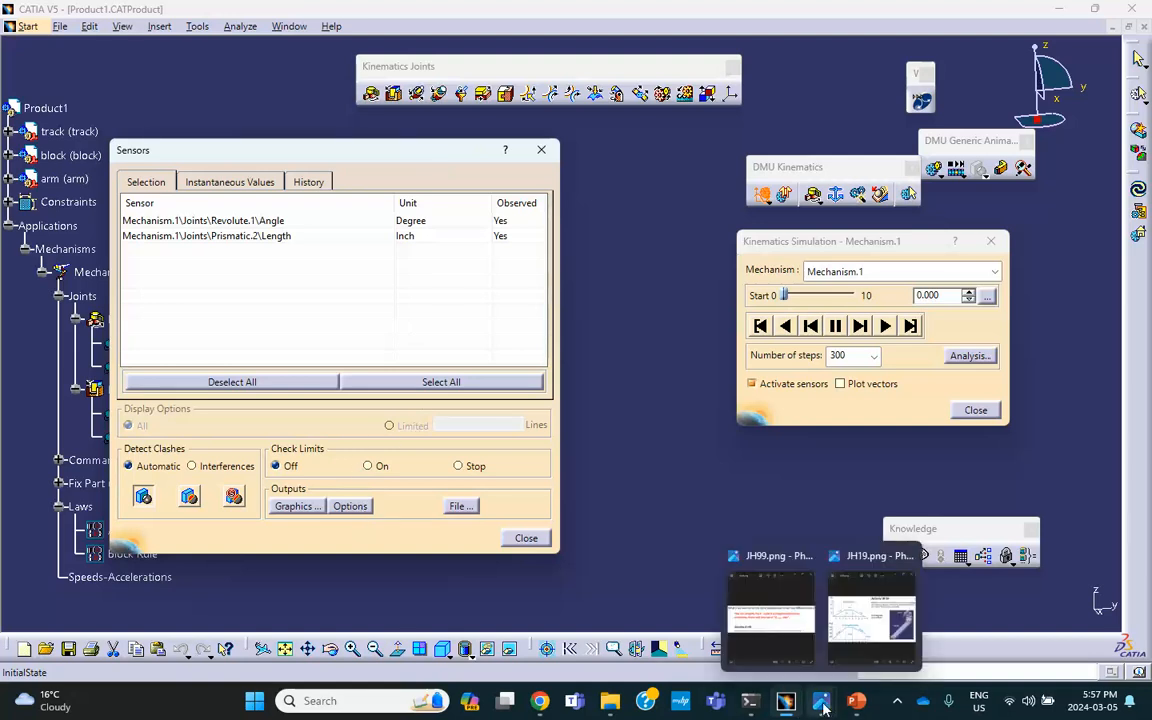
left_click(857, 627)
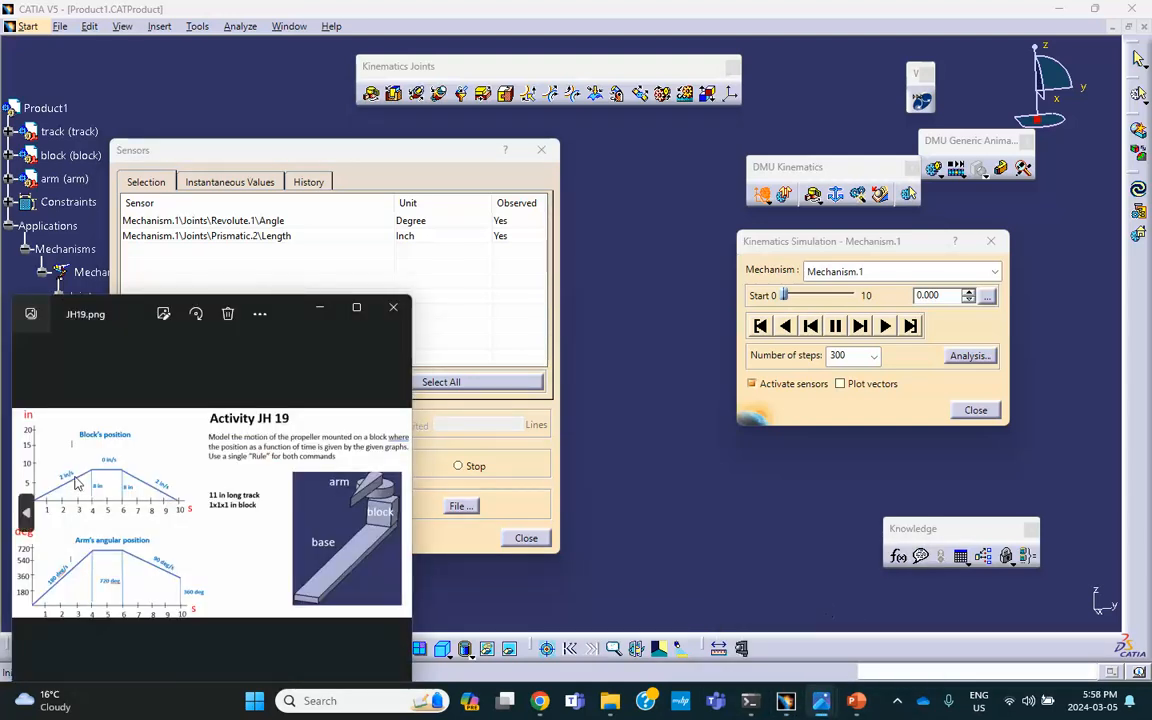
left_click(600, 243)
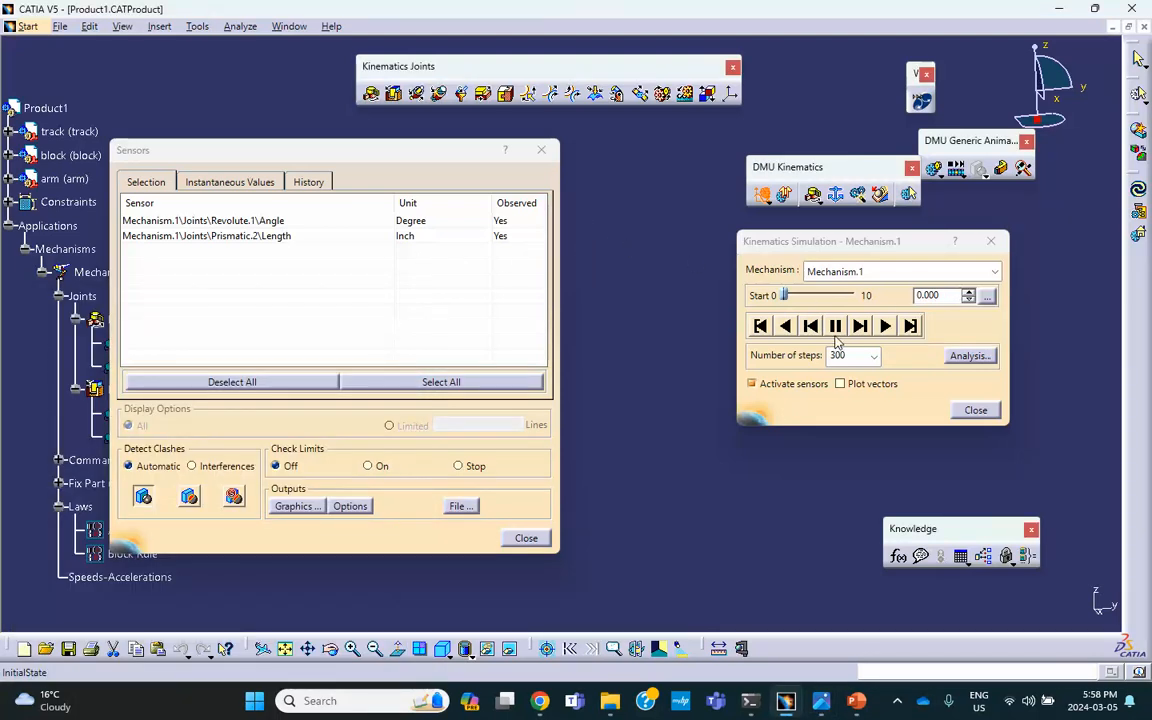
- Clear the Sensors dialog off the model, play the law-driven simulation, reset it to the start, and close it
left_click_drag(417, 154, 434, 491)
middle_click_drag(463, 352, 418, 239)
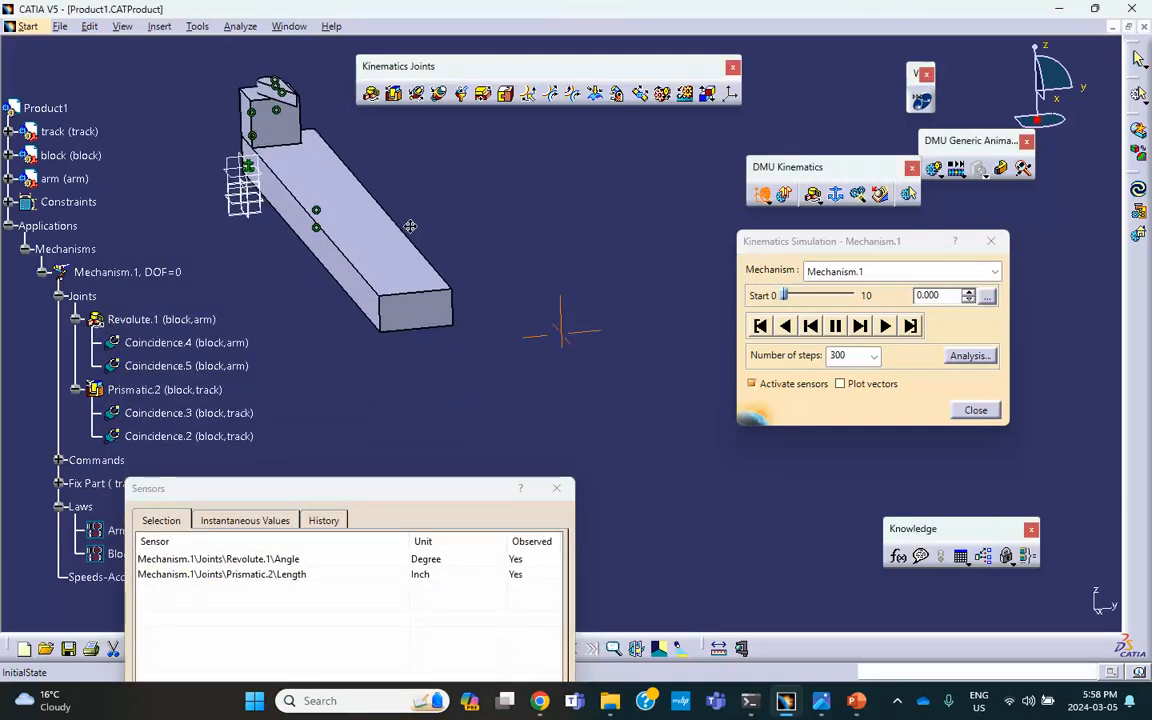
left_click_drag(328, 489, 359, 452)
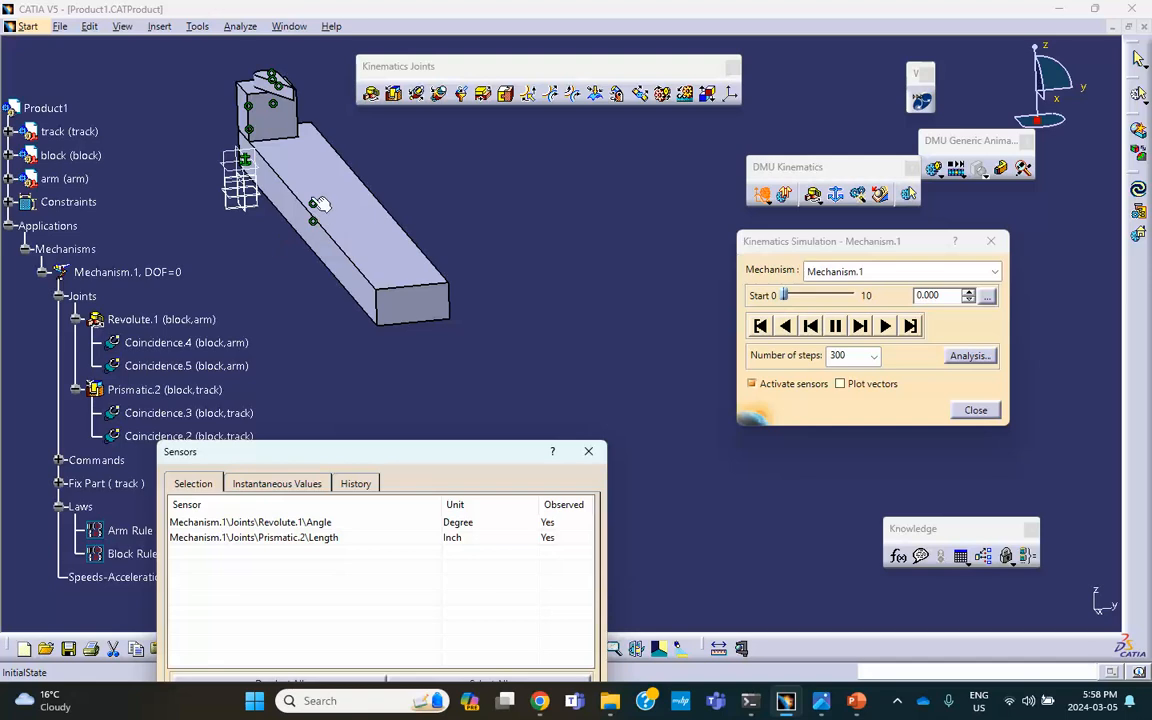
left_click(885, 326)
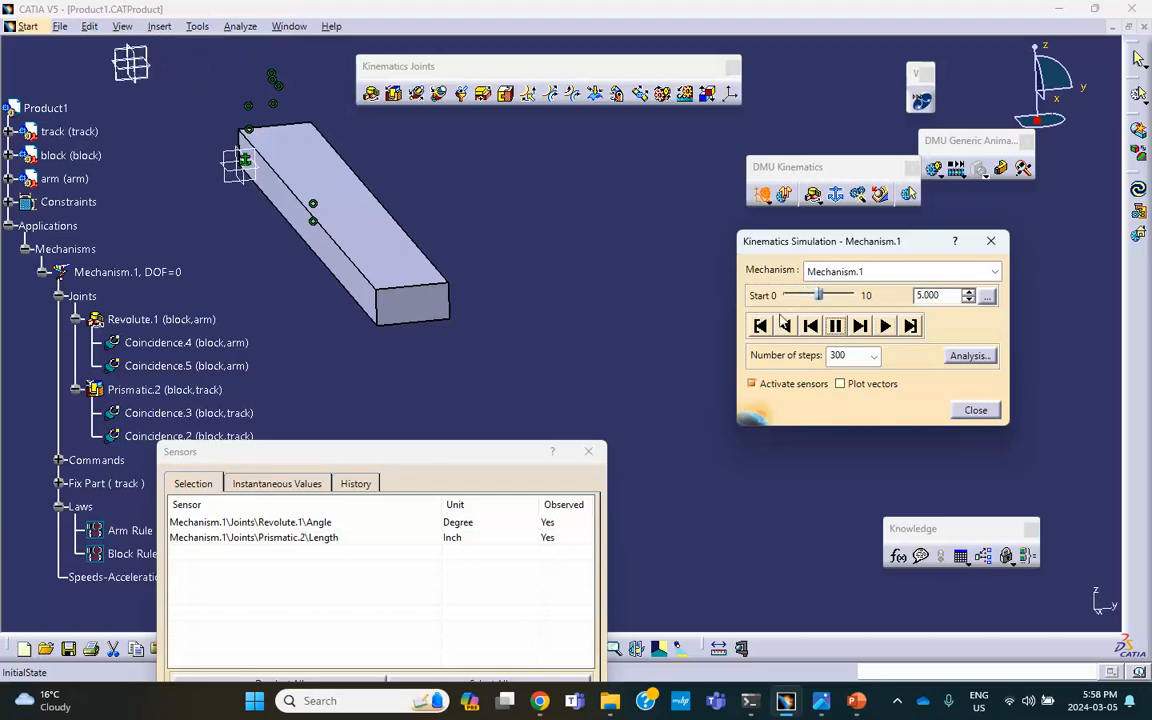
left_click(760, 326)
left_click(975, 410)
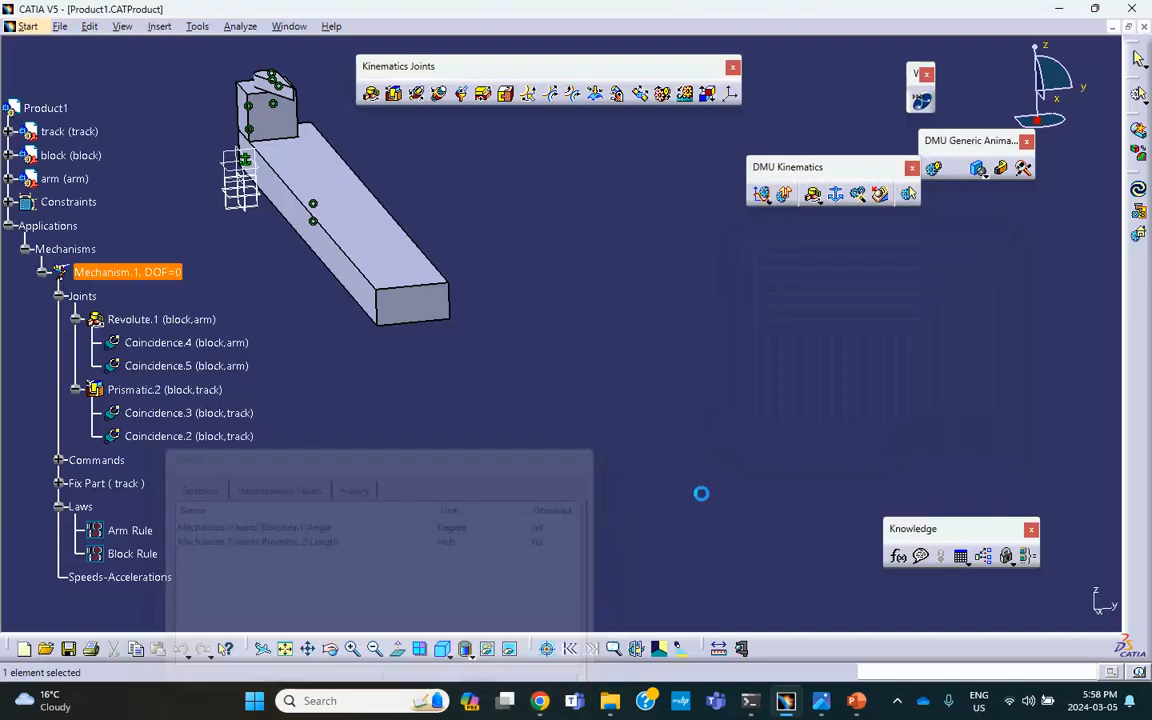
- Reverse the drive direction of the Prismatic.2 joint between block and track
double_click(150, 389)
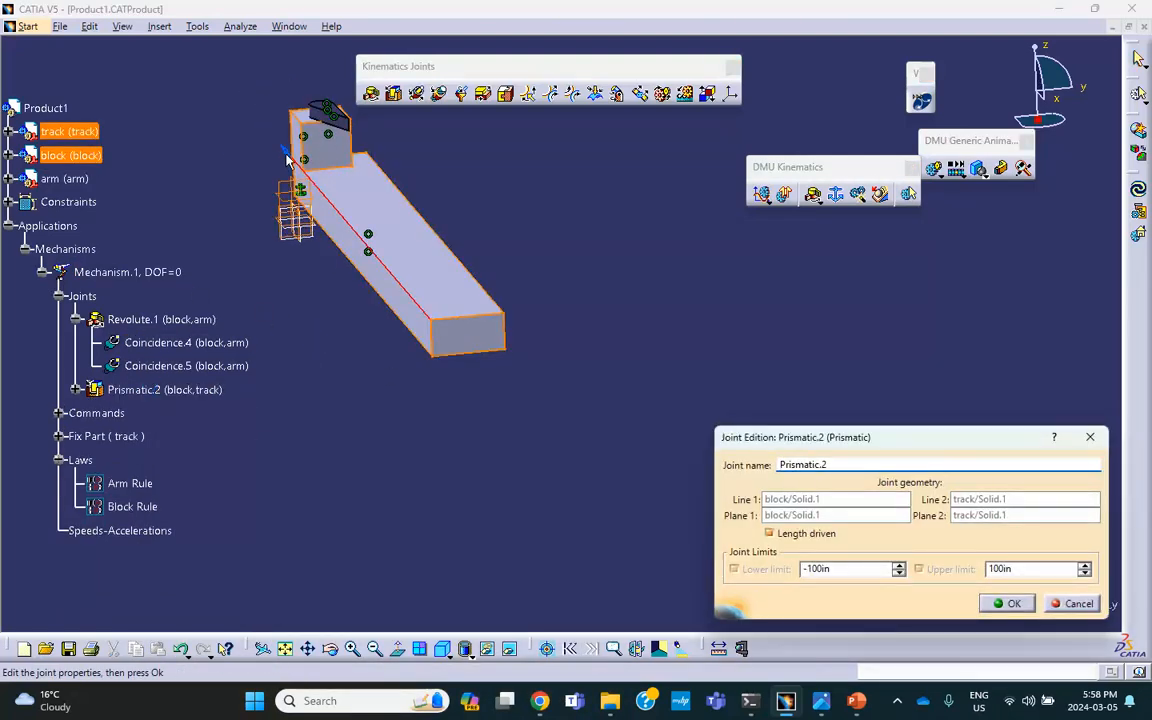
left_click(288, 161)
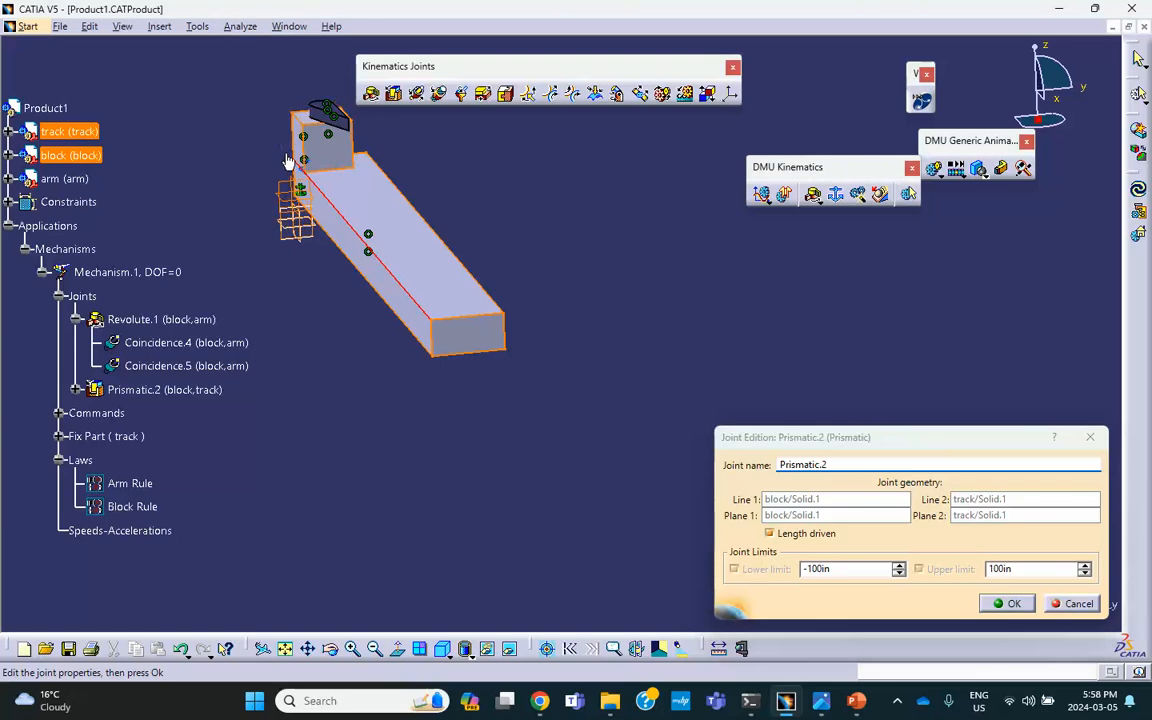
left_click(1010, 603)
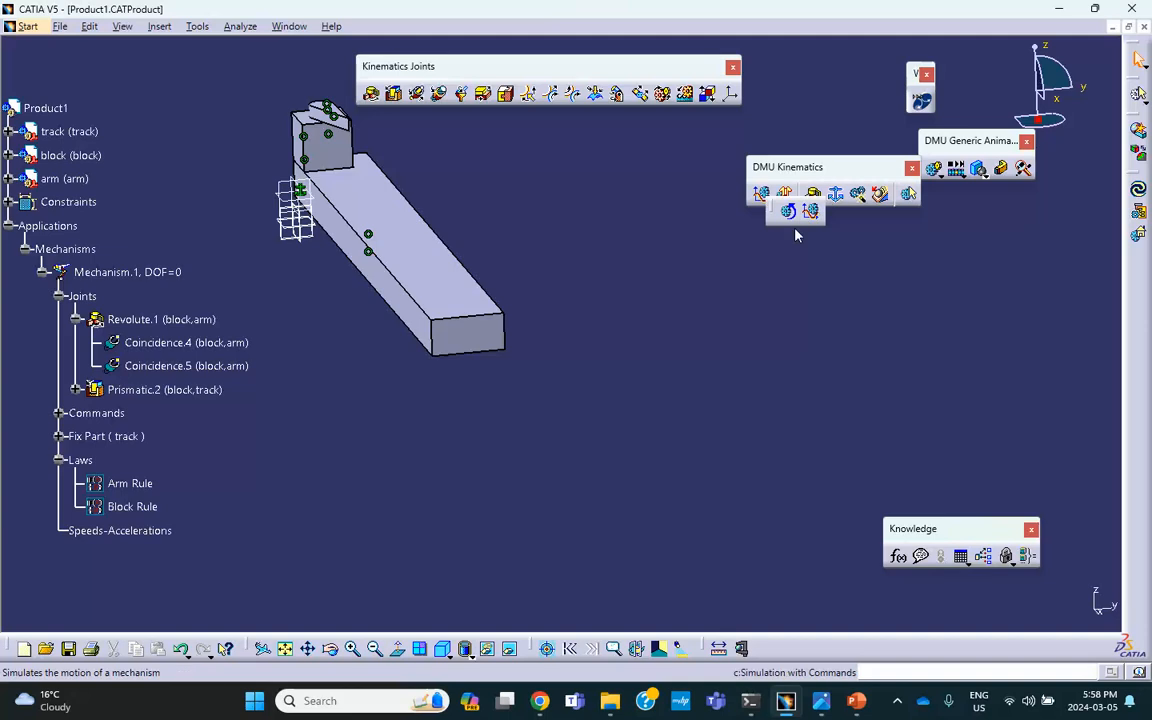
- Start Simulation with Laws again with sensors activated and play the motion from 0 to 10 s with the model in view
left_click(764, 196)
left_click(754, 385)
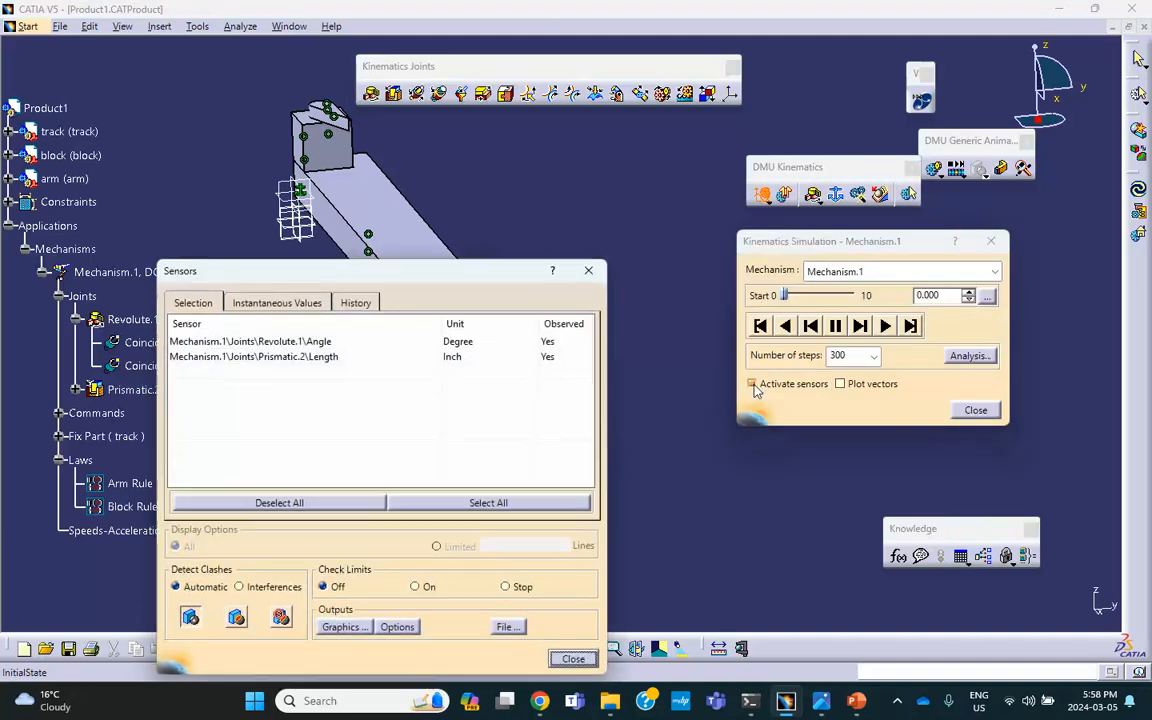
left_click_drag(494, 278, 428, 484)
left_click(886, 327)
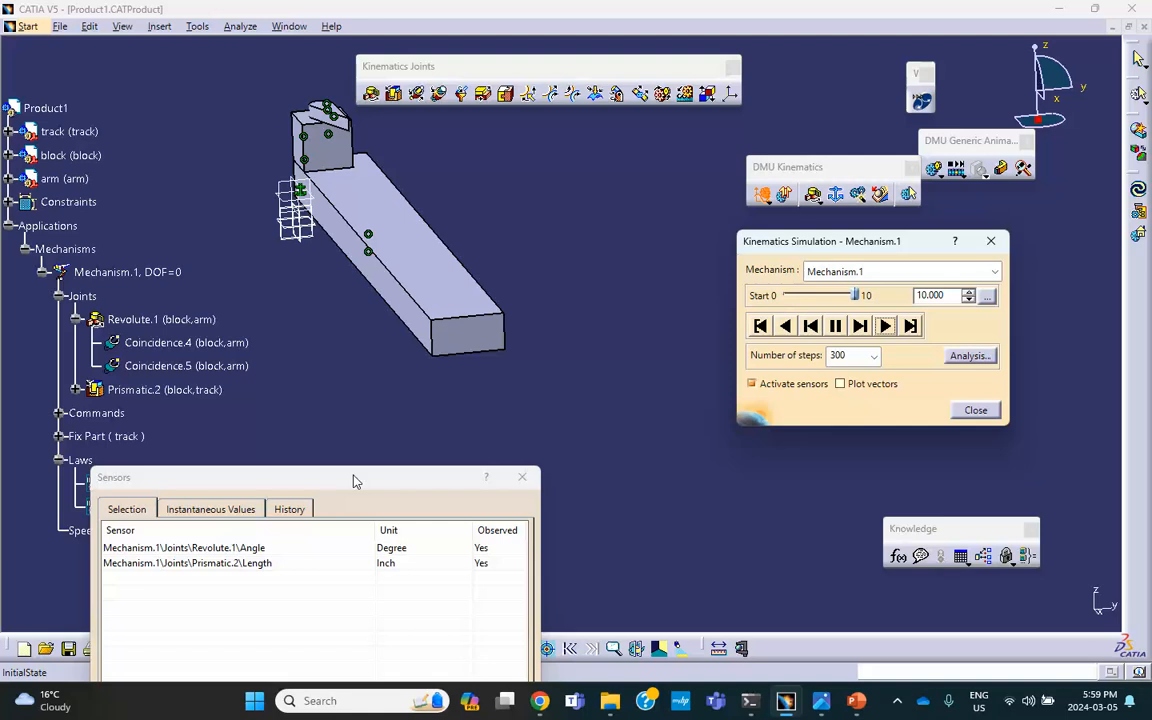
- Plot the Prismatic.2 length and Revolute.1 angle sensor results against time and examine both curves
left_click_drag(353, 481, 355, 162)
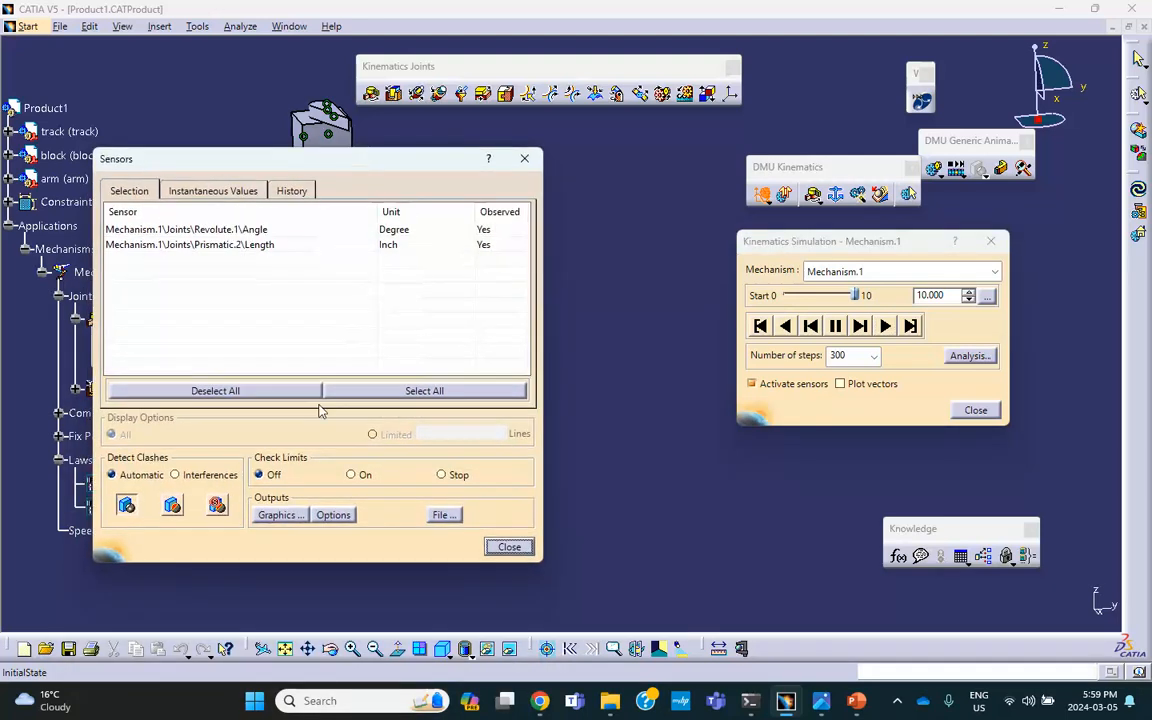
left_click(278, 514)
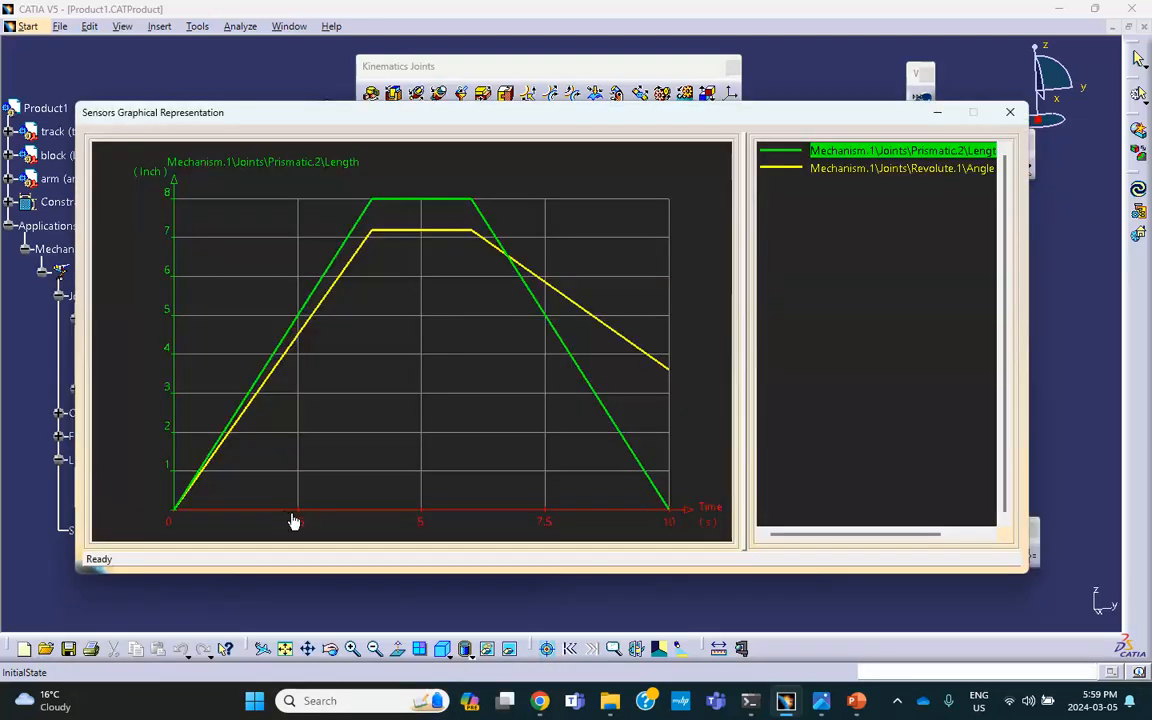
left_click_drag(576, 128, 548, 443)
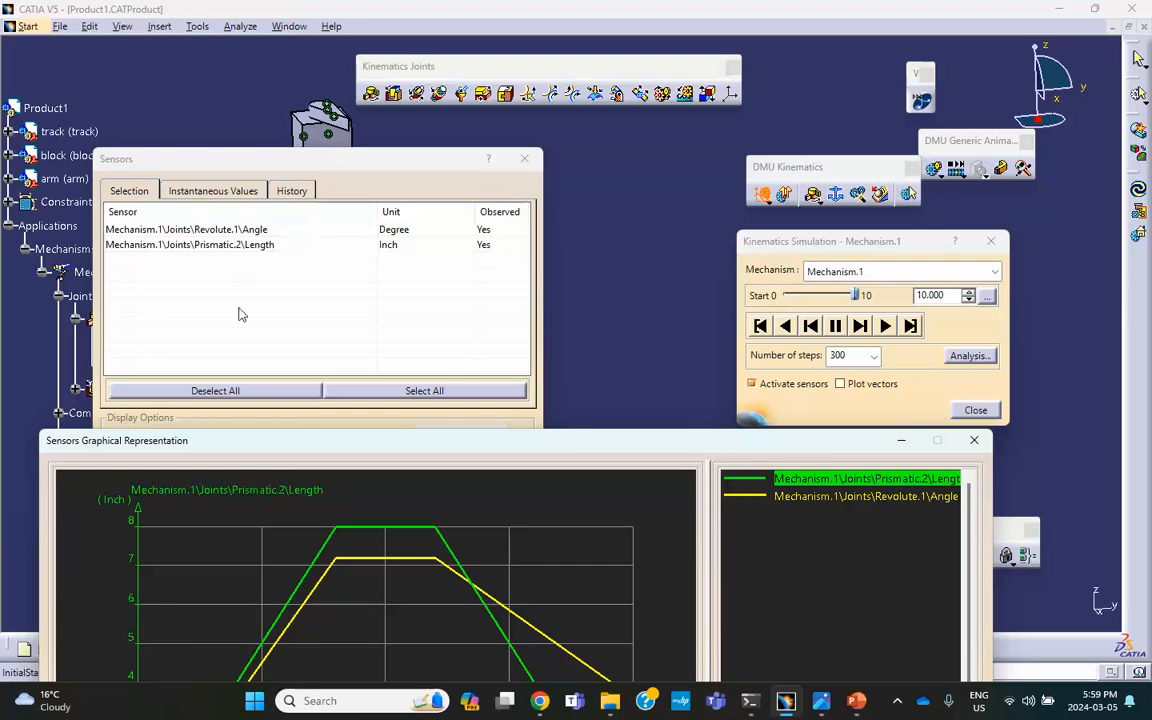
left_click_drag(298, 455, 324, 167)
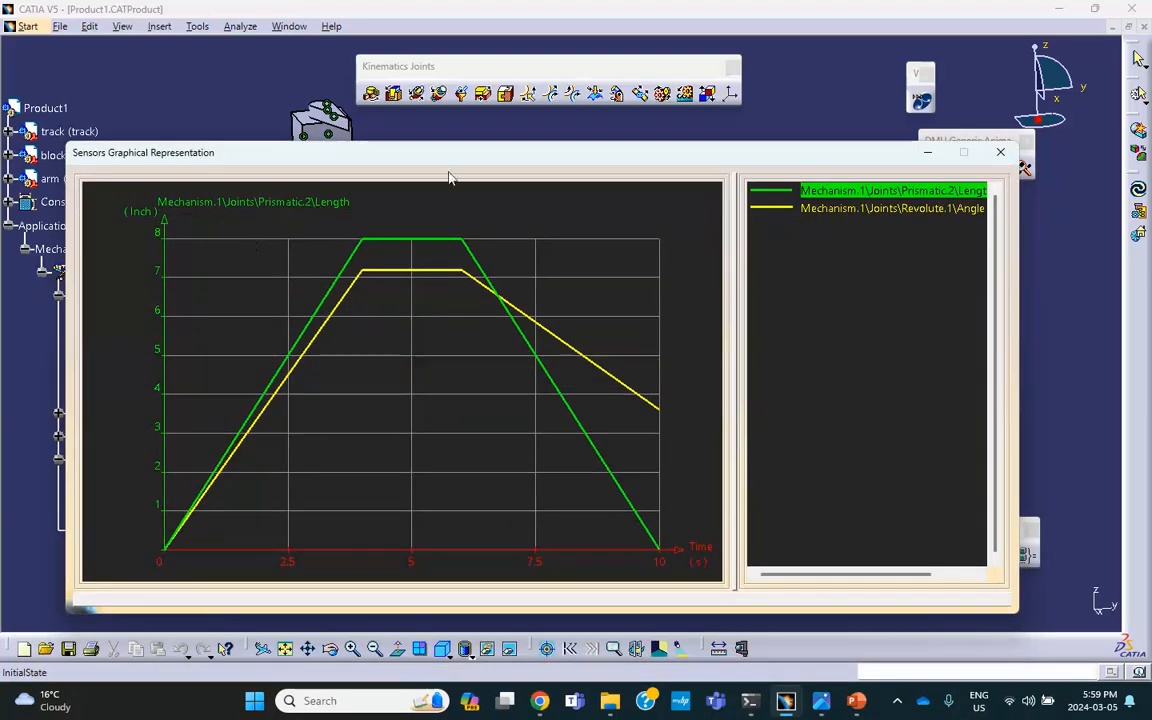